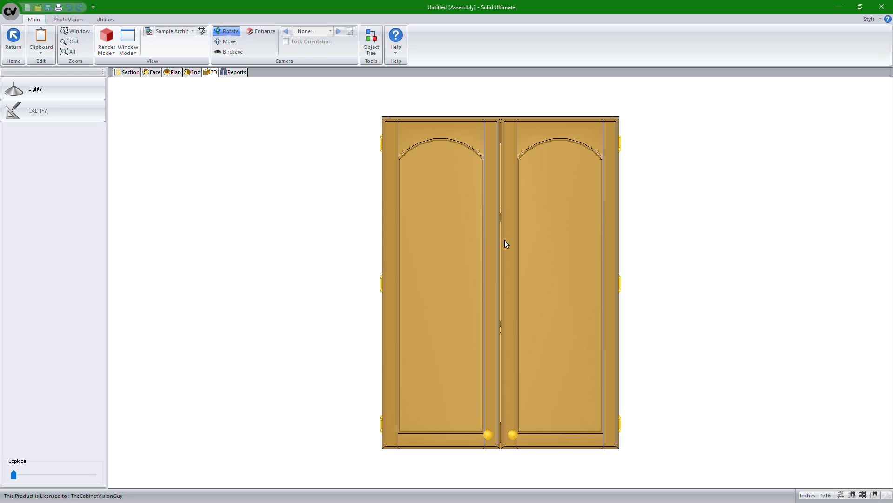
# Step: Set the upper cabinet's pair doors to fully open in the section view, and show the cabinet in 3D
pyautogui.click(130, 72)
pyautogui.scroll(2, 499, 171)
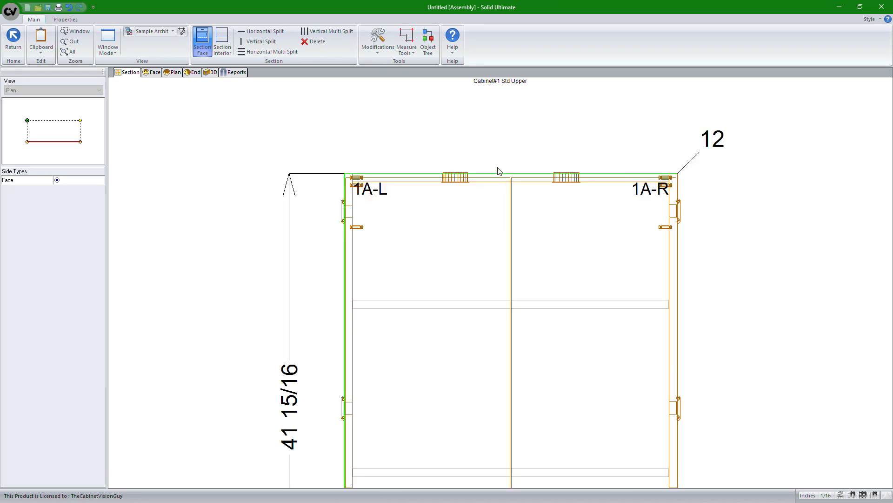
pyautogui.scroll(1, 498, 172)
pyautogui.scroll(-2, 520, 339)
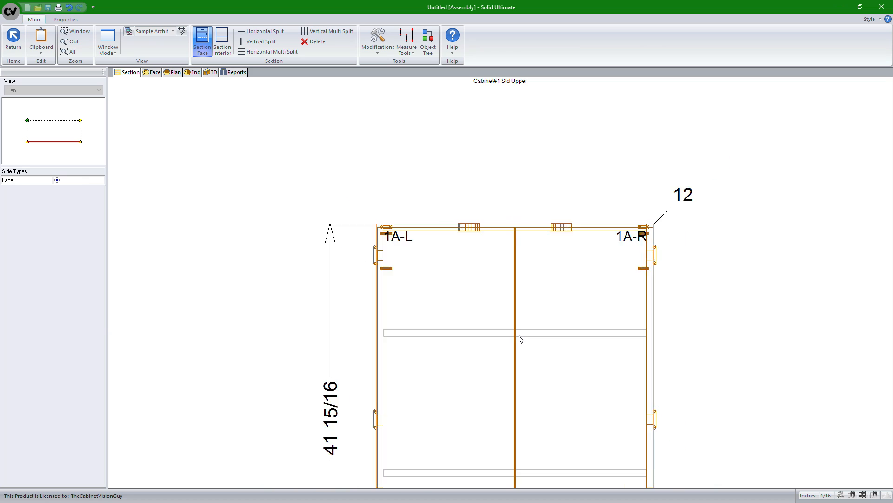
pyautogui.scroll(-3, 479, 328)
pyautogui.doubleClick(480, 296)
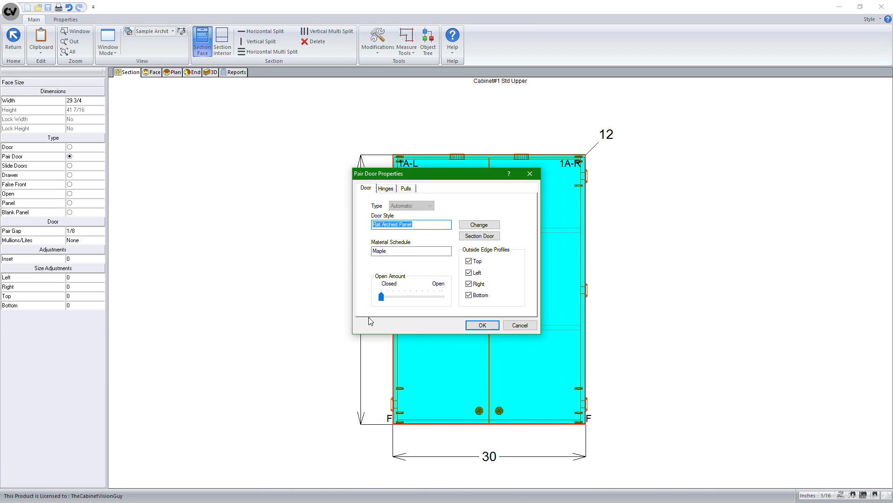
pyautogui.moveTo(381, 298); pyautogui.dragTo(443, 297)
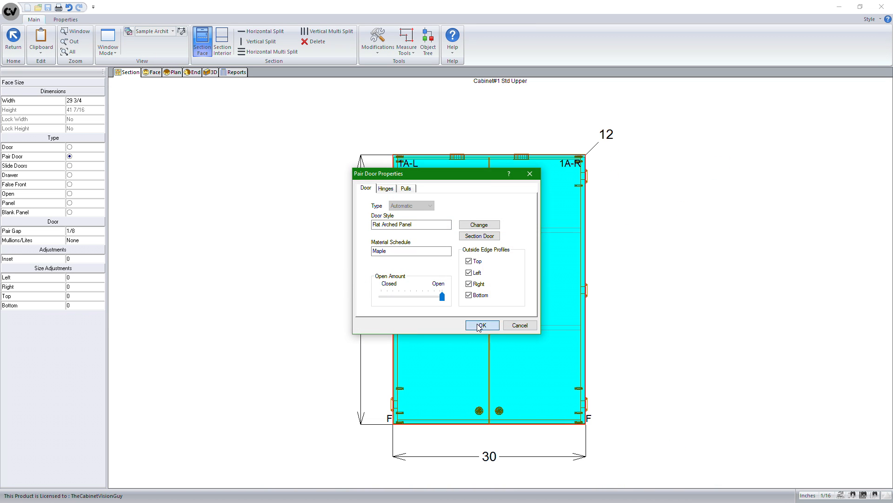
pyautogui.click(483, 325)
pyautogui.click(211, 72)
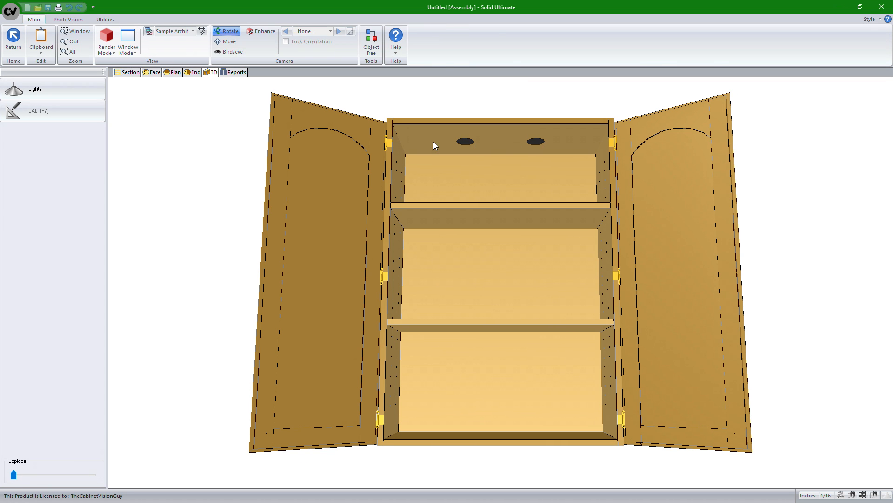
# Step: Examine the two puck lights in the cabinet's top from inside and from above
pyautogui.scroll(8, 492, 142)
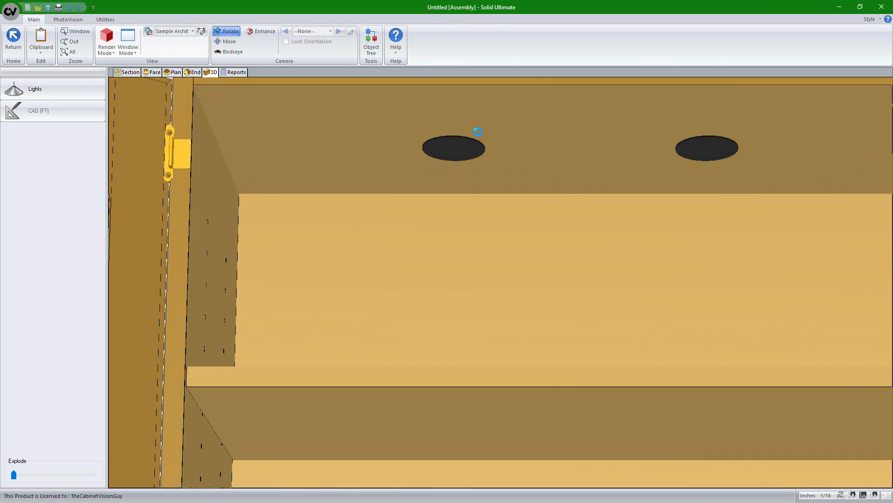
pyautogui.scroll(5, 478, 132)
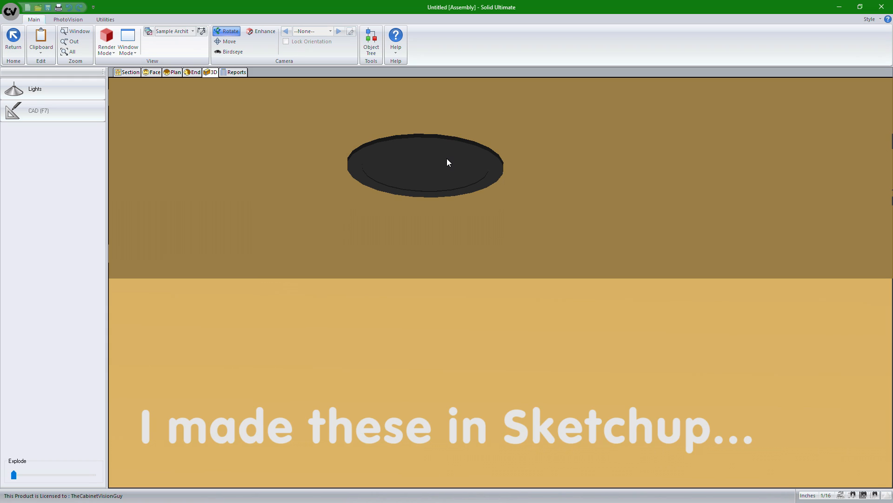
pyautogui.scroll(-5, 448, 162)
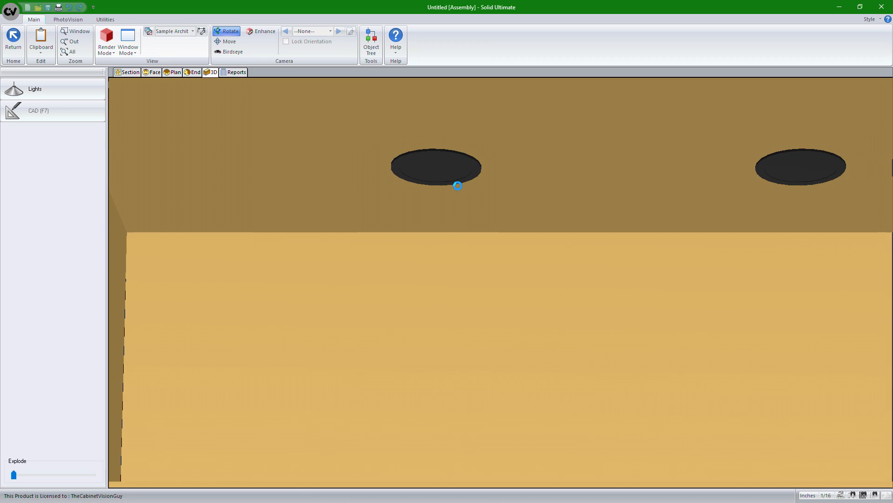
pyautogui.scroll(-3, 462, 189)
pyautogui.moveTo(498, 193)
pyautogui.mouseDown()
pyautogui.moveTo(663, 221)
pyautogui.moveTo(652, 279)
pyautogui.mouseUp()
pyautogui.scroll(-2, 652, 278)
pyautogui.moveTo(739, 258); pyautogui.dragTo(560, 217, button='middle')
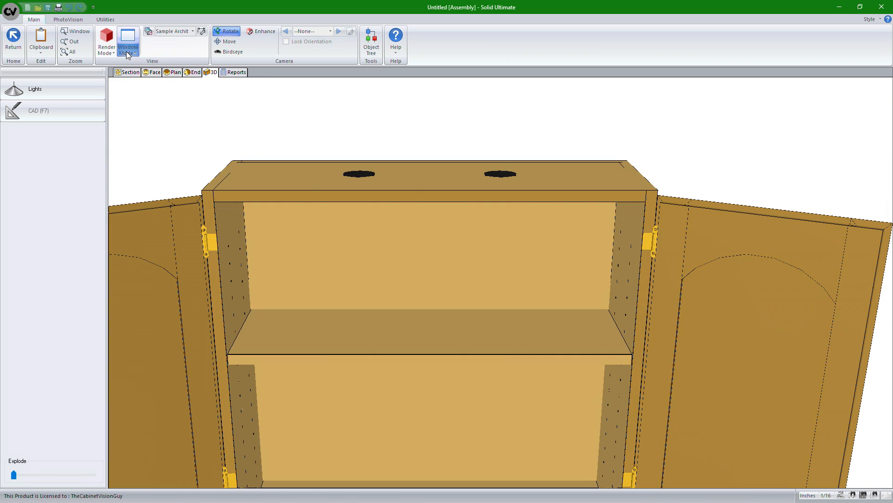
# Step: Render the 3D cabinet in wire mode and explode its parts slightly to expose the puck lights
pyautogui.click(105, 51)
pyautogui.click(119, 68)
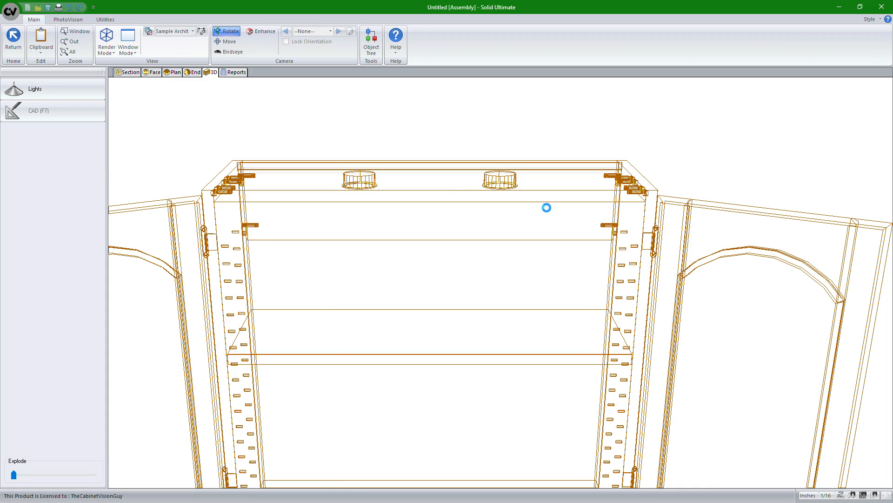
pyautogui.scroll(-3, 546, 205)
pyautogui.moveTo(624, 205); pyautogui.dragTo(132, 393)
pyautogui.moveTo(12, 475); pyautogui.dragTo(28, 477)
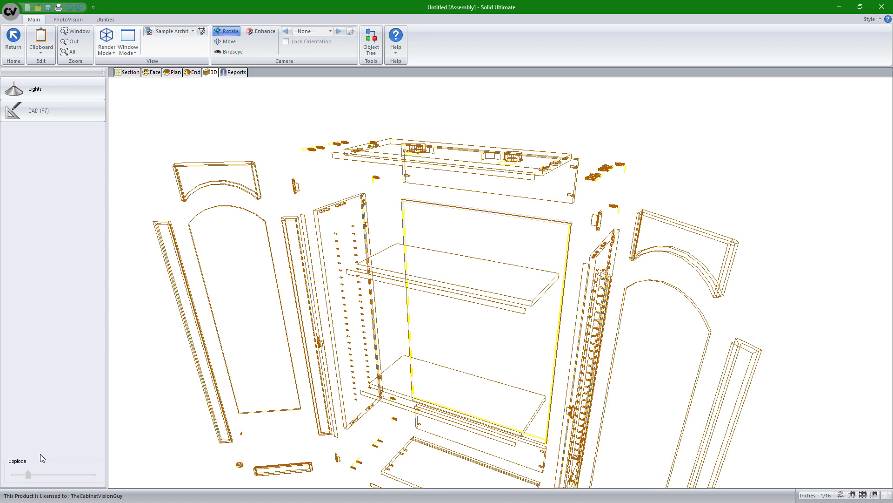
pyautogui.moveTo(419, 260); pyautogui.dragTo(425, 297, button='middle')
pyautogui.moveTo(445, 276); pyautogui.dragTo(455, 319)
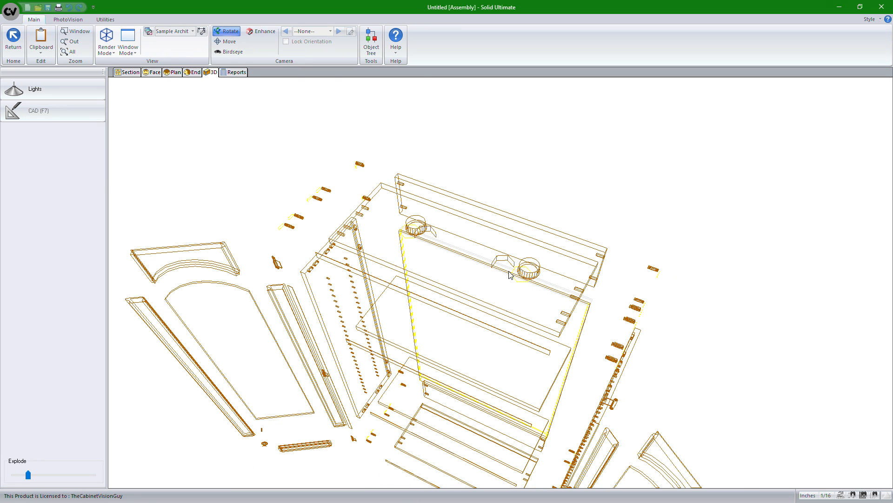
# Step: Return to the room layout and optimize the job's parts in the S2M Center
pyautogui.click(13, 39)
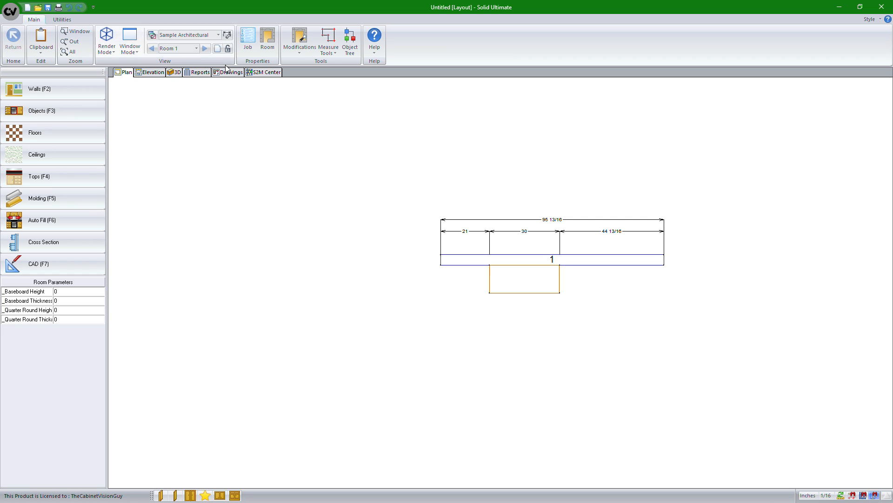
pyautogui.click(275, 74)
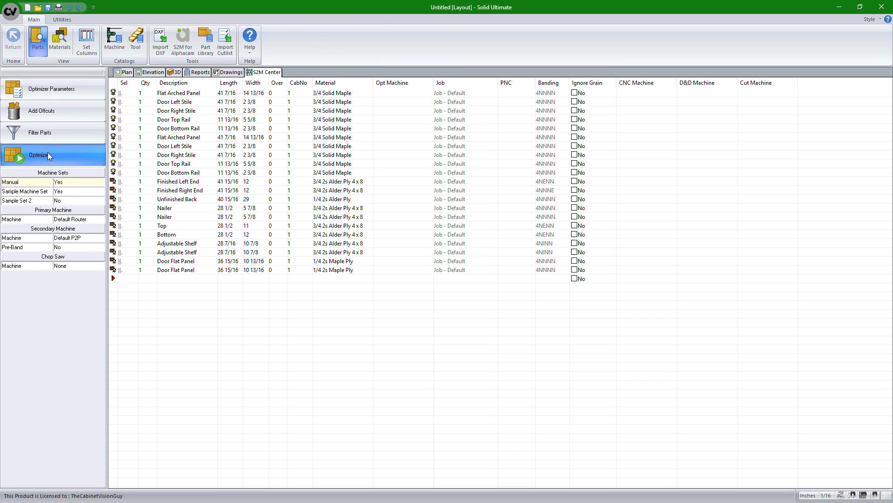
pyautogui.click(49, 155)
pyautogui.click(465, 321)
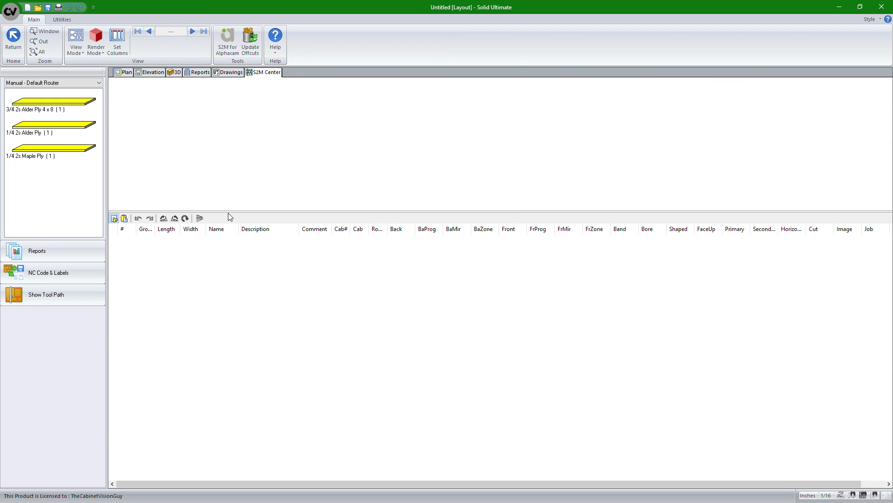
# Step: Display the nested layout of the 3/4 2s Alder Ply 4 x 8 sheet in fill mode
pyautogui.click(76, 110)
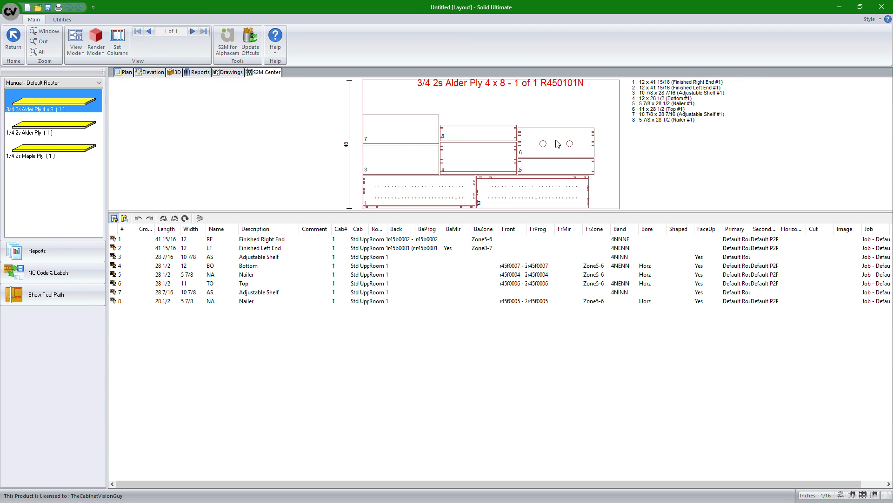
pyautogui.click(558, 143)
pyautogui.click(95, 48)
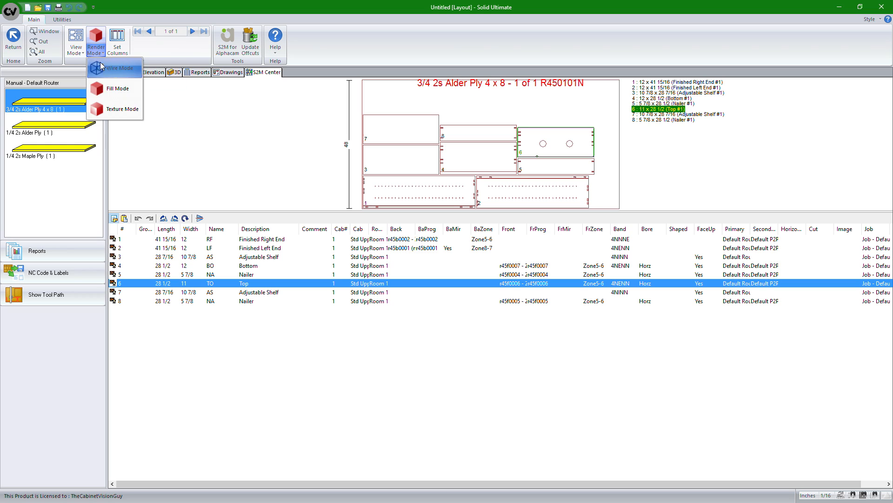
pyautogui.click(108, 90)
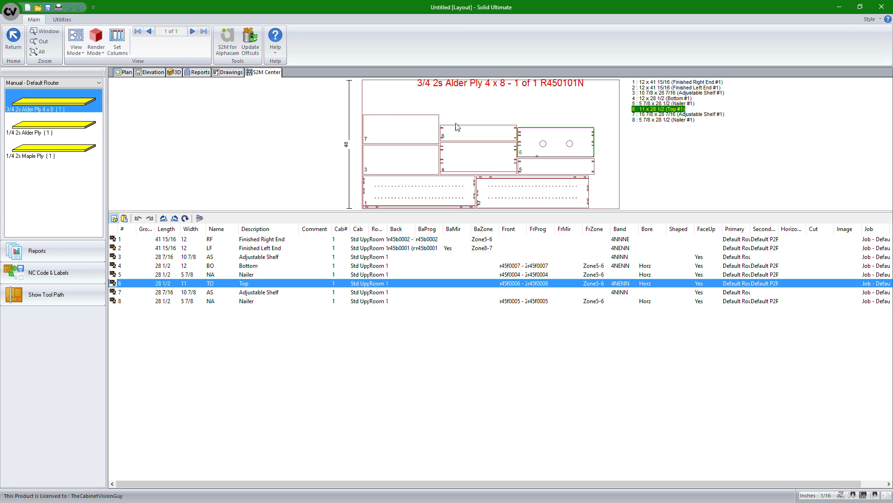
pyautogui.click(100, 53)
pyautogui.click(108, 70)
pyautogui.click(78, 50)
pyautogui.click(99, 51)
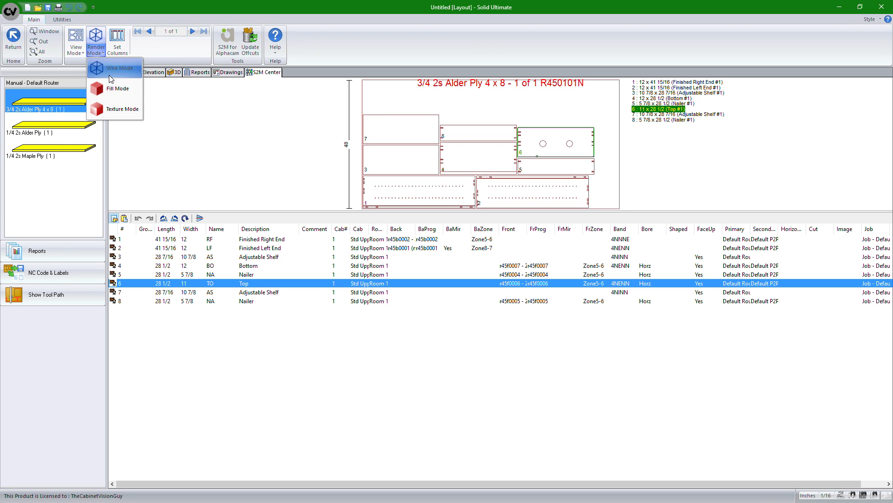
pyautogui.click(113, 88)
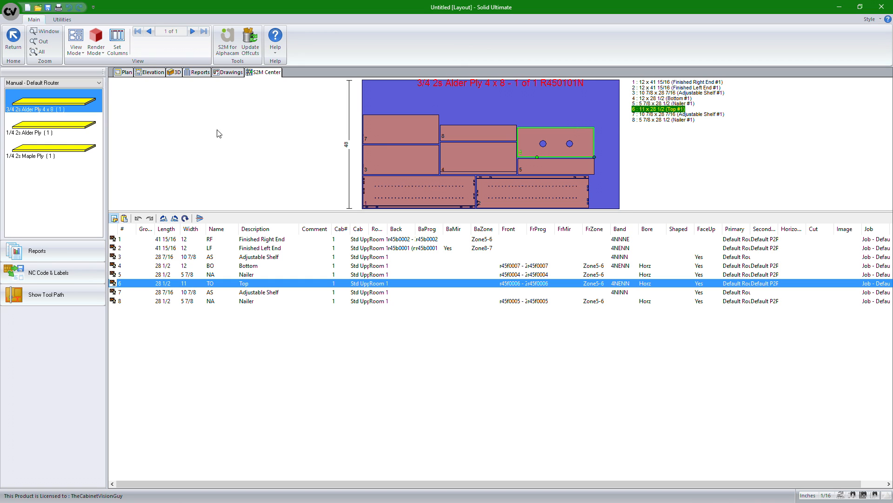
pyautogui.click(317, 137)
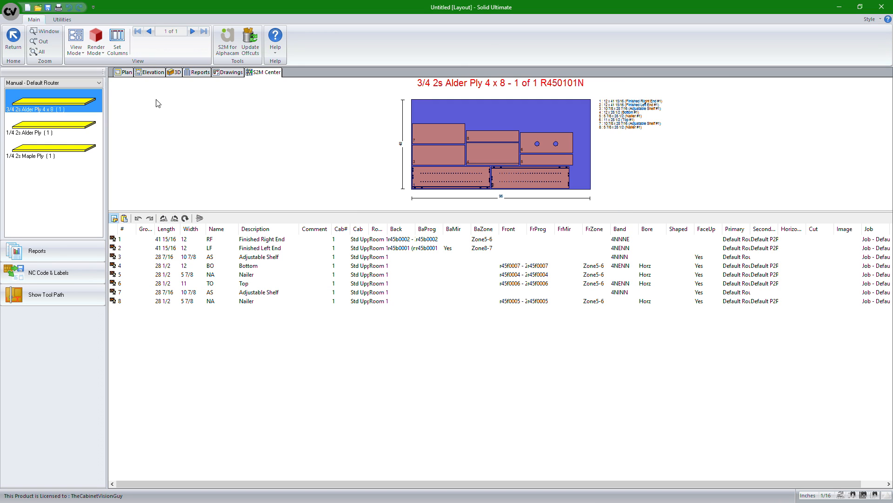
# Step: Open the Report Center for the current job
pyautogui.click(121, 72)
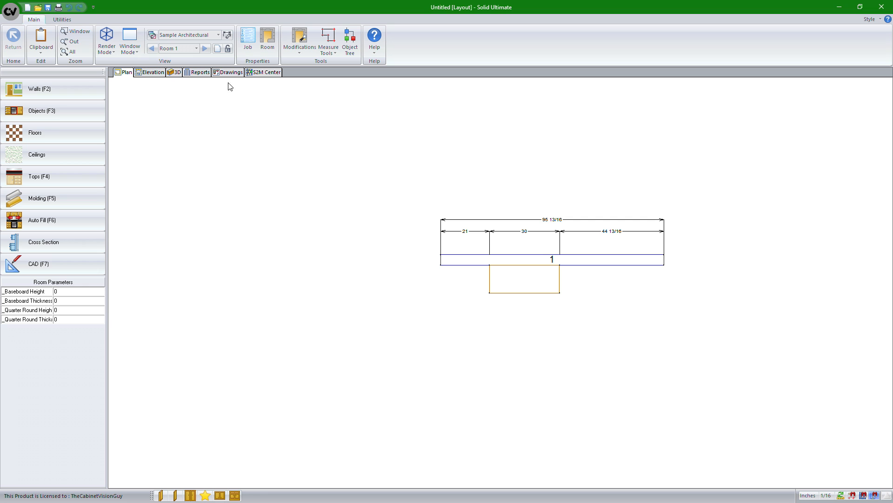
pyautogui.click(201, 73)
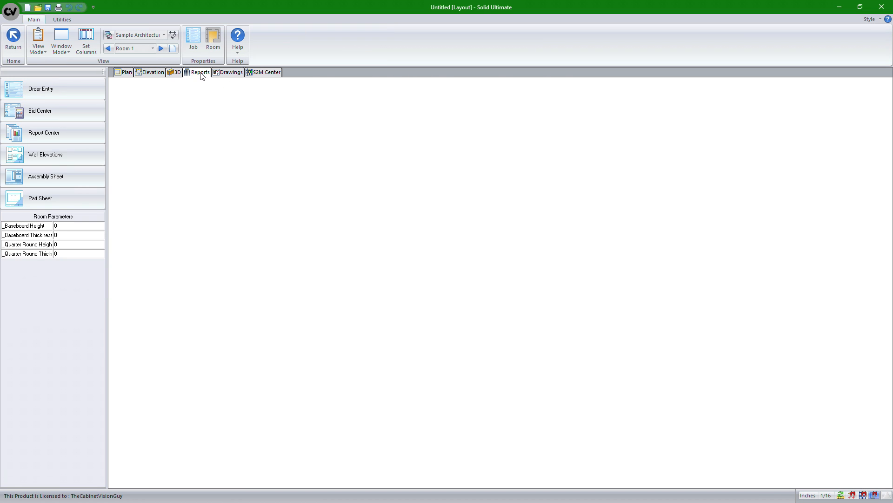
pyautogui.click(72, 139)
pyautogui.click(66, 243)
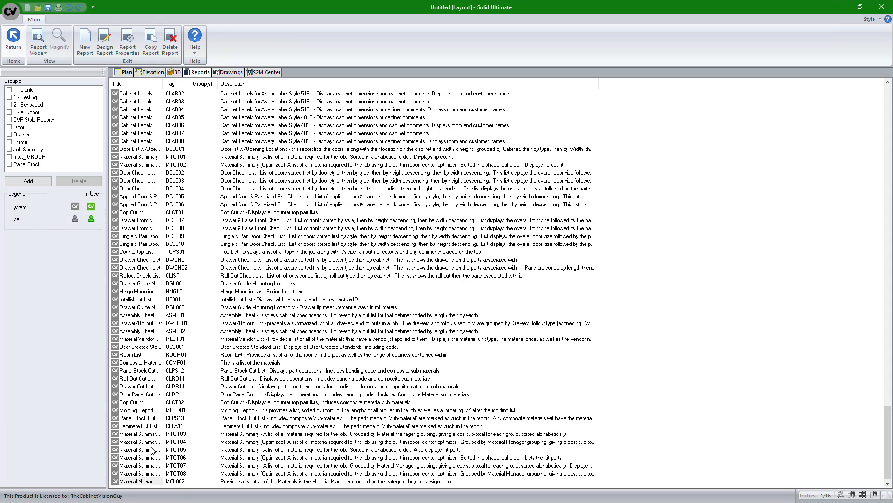
# Step: Sort the report list by tag and preview the Material Summary report MTOT01
pyautogui.click(151, 450)
pyautogui.scroll(1, 153, 419)
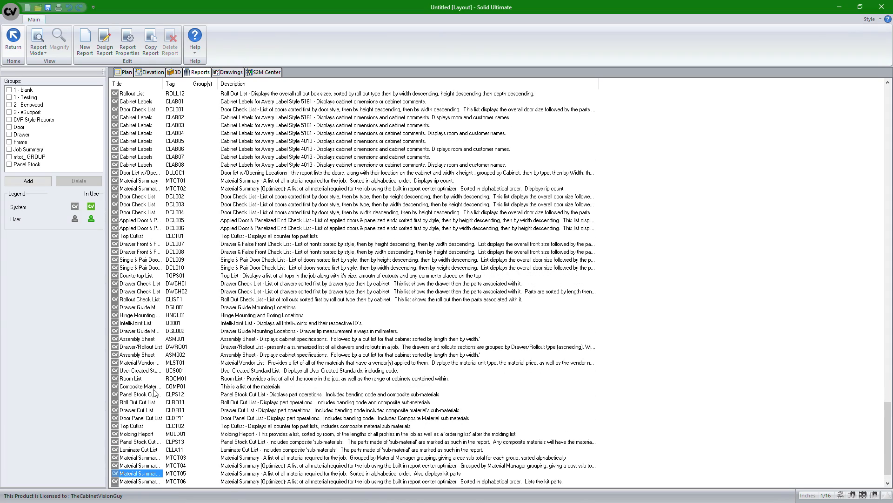
pyautogui.click(177, 85)
pyautogui.click(136, 125)
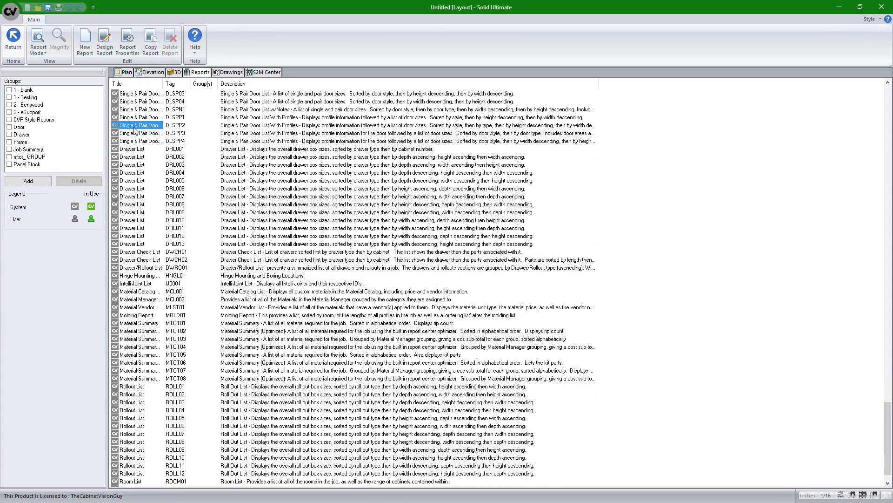
pyautogui.press('m')
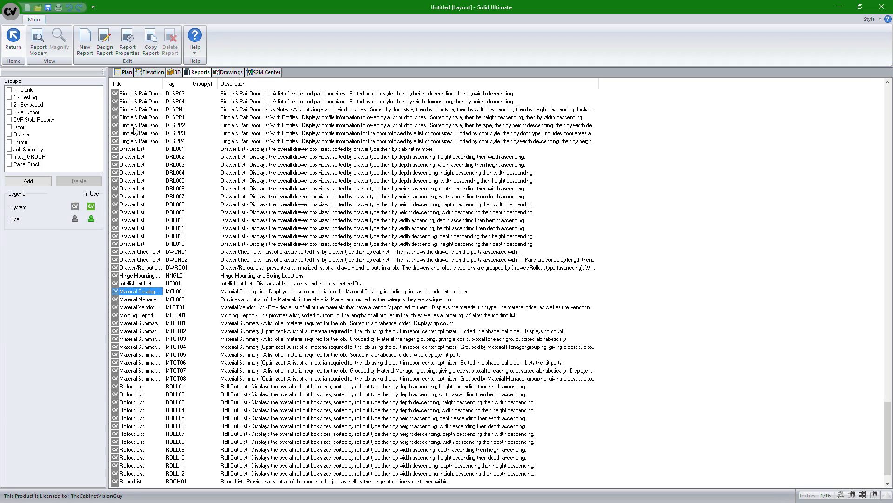
pyautogui.click(158, 322)
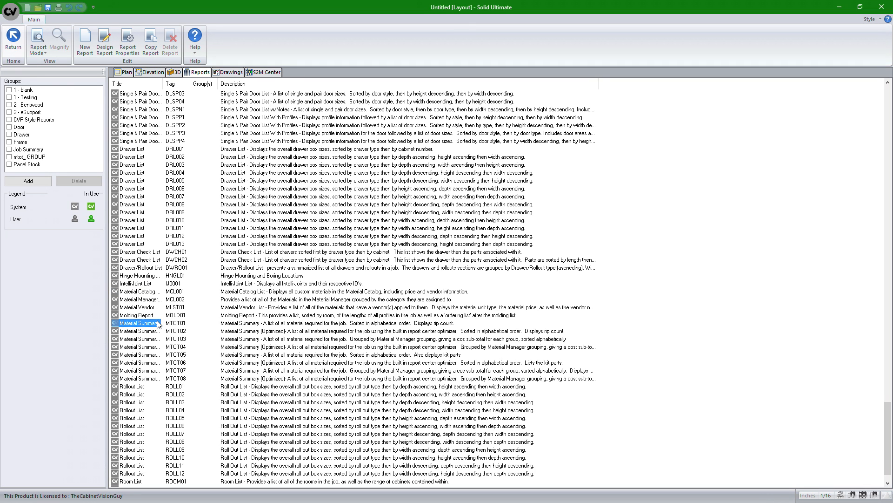
pyautogui.click(37, 46)
pyautogui.click(45, 69)
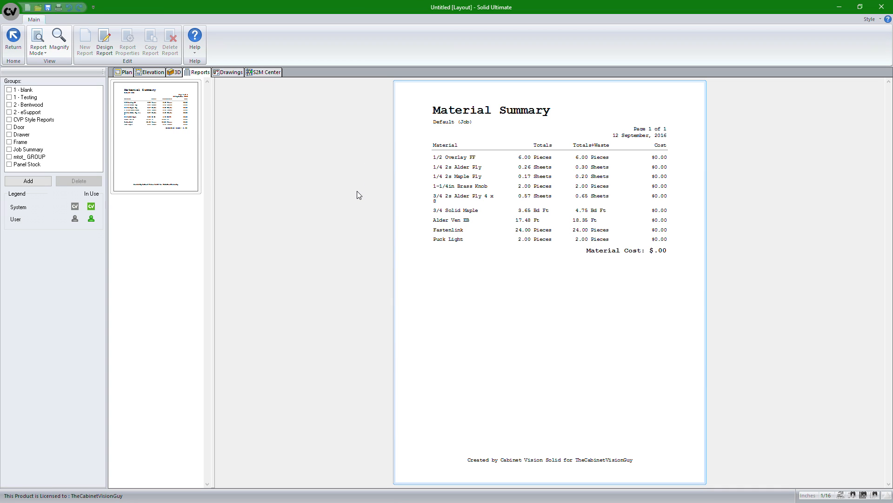
# Step: Leave the report preview and close the current job to return to the system menu
pyautogui.click(128, 73)
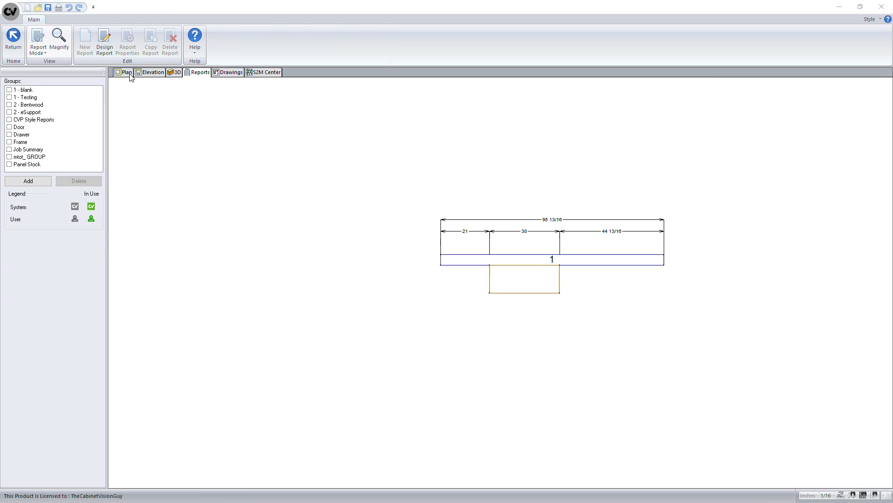
pyautogui.click(11, 10)
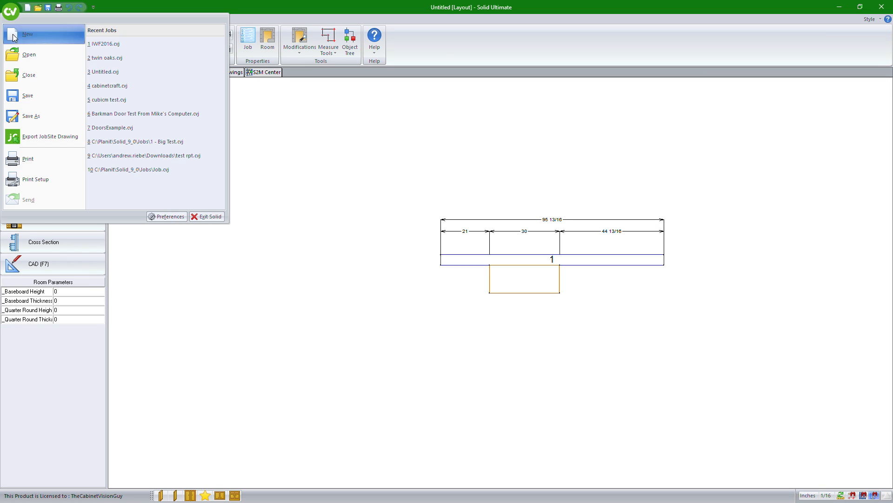
pyautogui.click(26, 73)
pyautogui.click(450, 277)
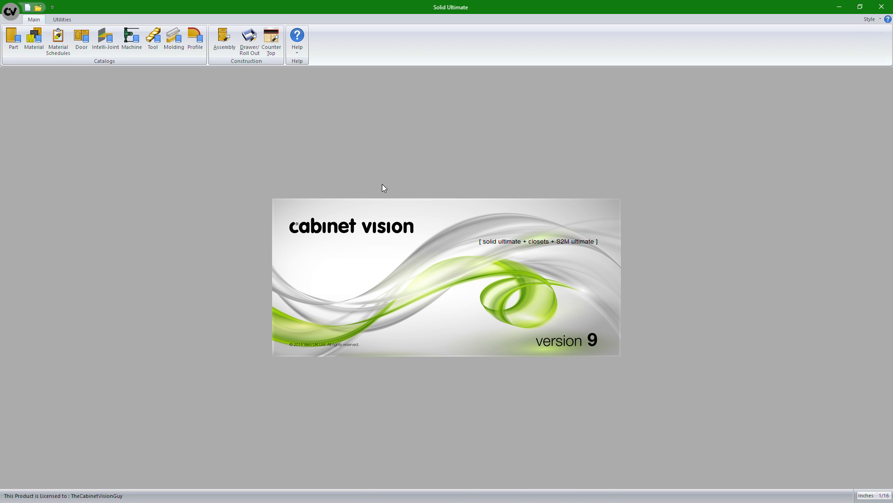
# Step: Open the Part Manager and list the Closet parts of the Assembly category
pyautogui.click(7, 44)
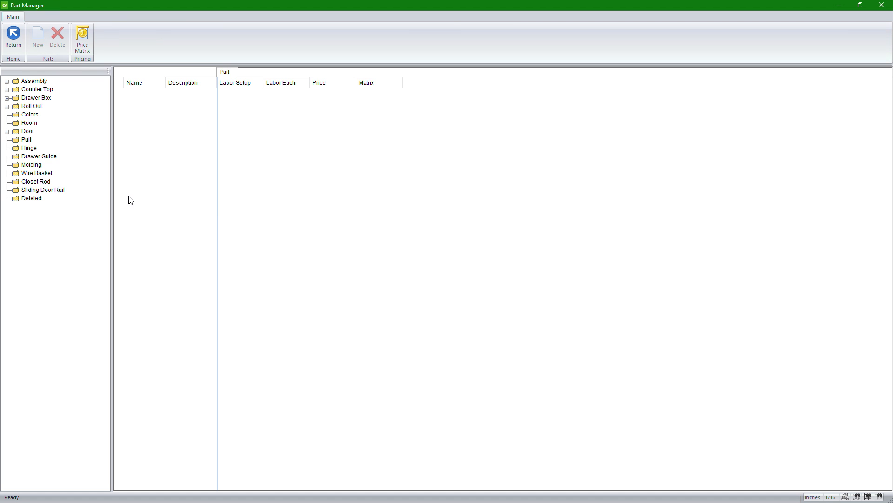
pyautogui.click(7, 81)
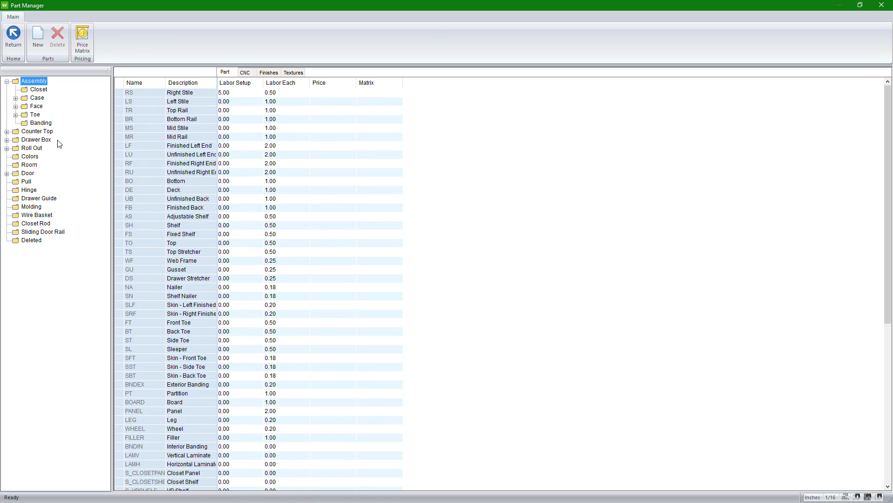
pyautogui.click(30, 92)
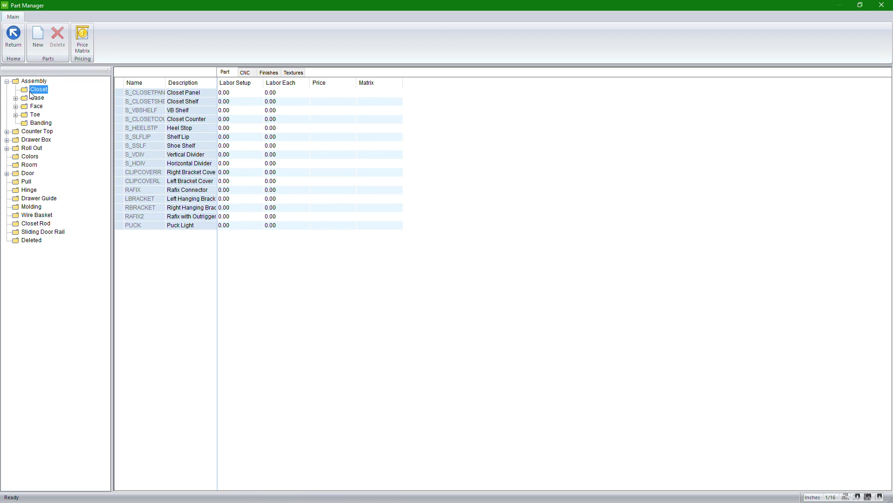
# Step: Create a Closet part named PUCK1 with the description Puck Light, and delete that part again
pyautogui.click(123, 225)
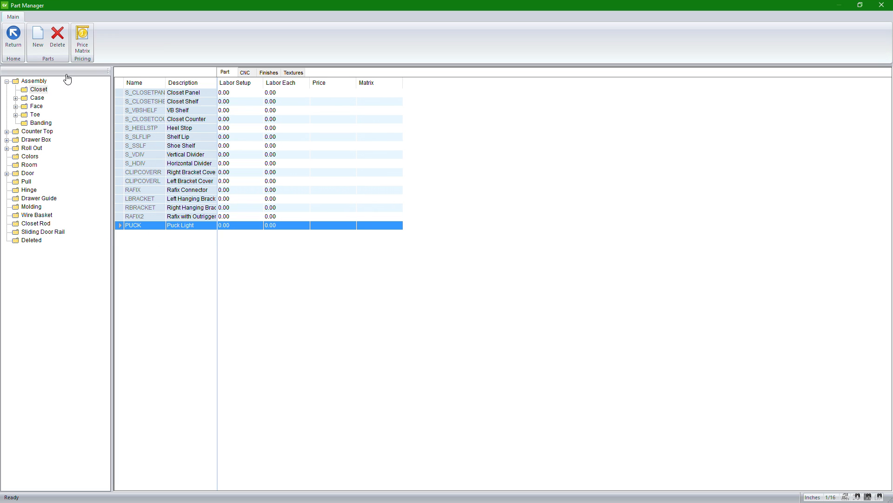
pyautogui.click(38, 37)
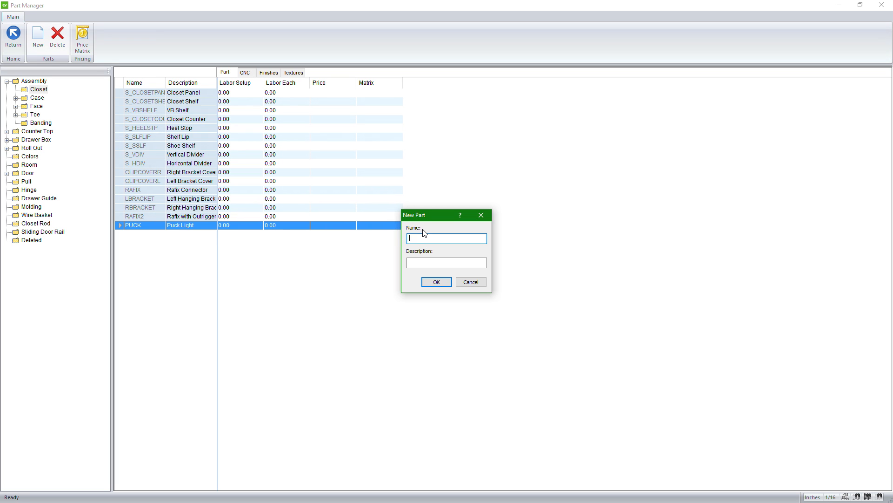
pyautogui.write('PUCK1')
pyautogui.click(436, 263)
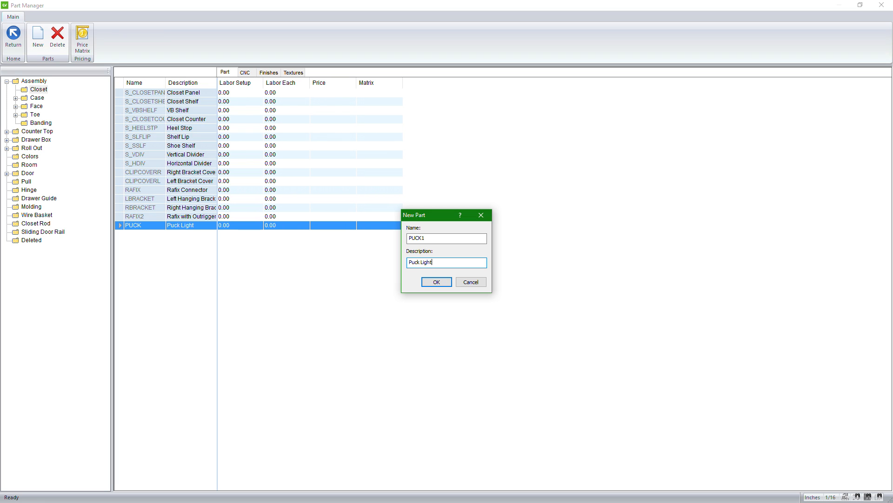
pyautogui.click(440, 282)
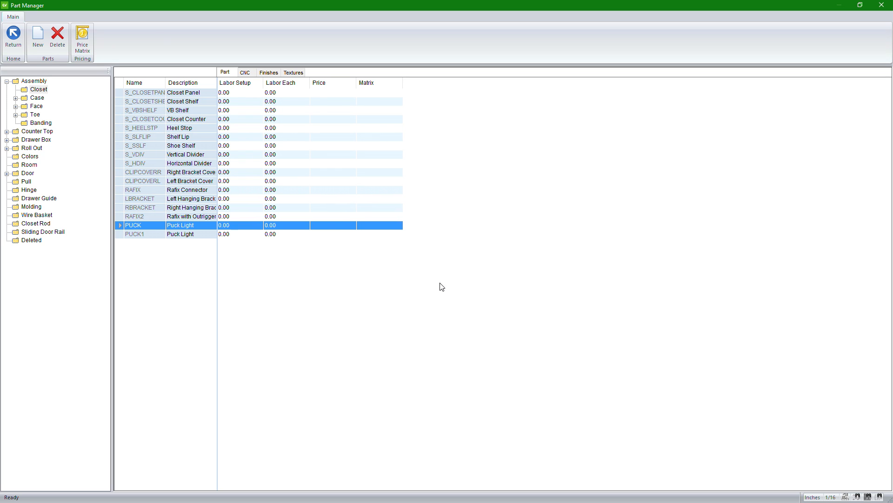
pyautogui.click(117, 234)
pyautogui.click(57, 38)
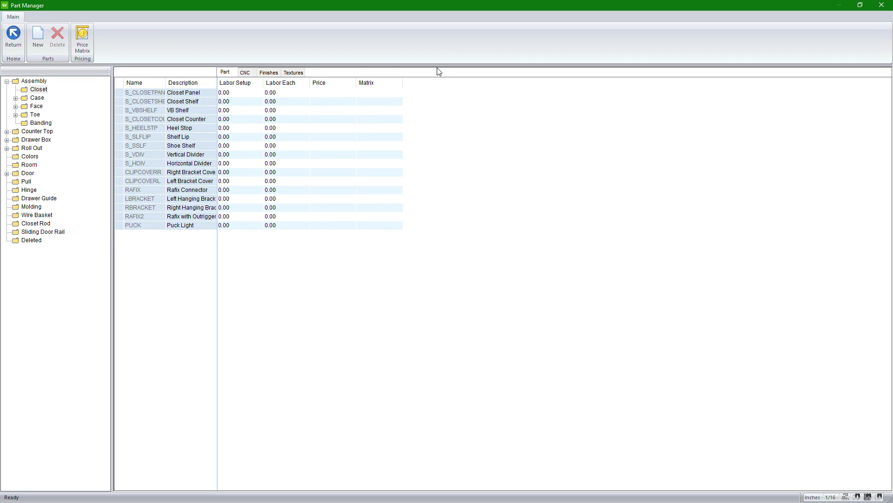
# Step: Examine the CNC, finish and texture settings of the Closet parts
pyautogui.click(245, 72)
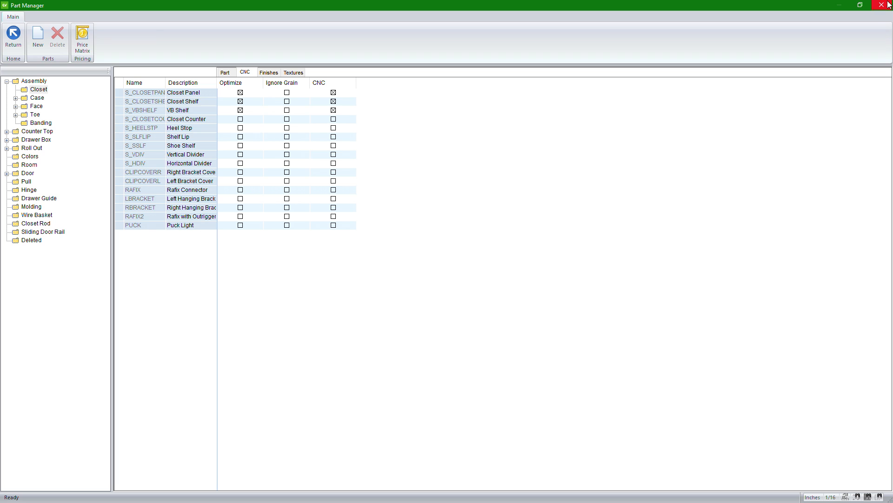
pyautogui.click(267, 73)
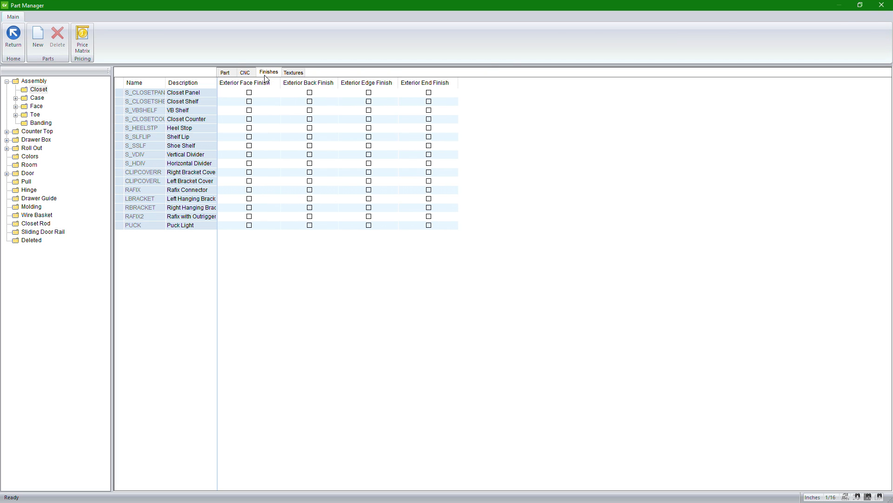
pyautogui.click(291, 72)
pyautogui.click(247, 73)
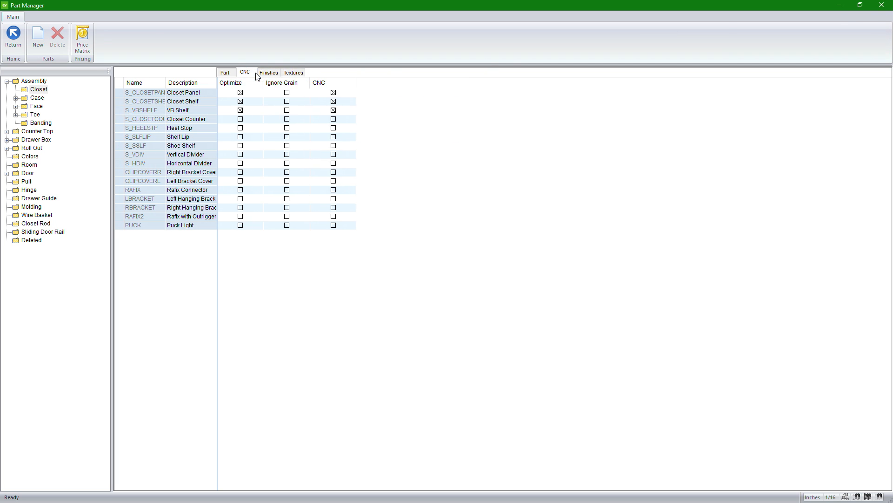
# Step: Close the Part Manager and list the Miscellaneous materials in the Material Manager
pyautogui.click(882, 6)
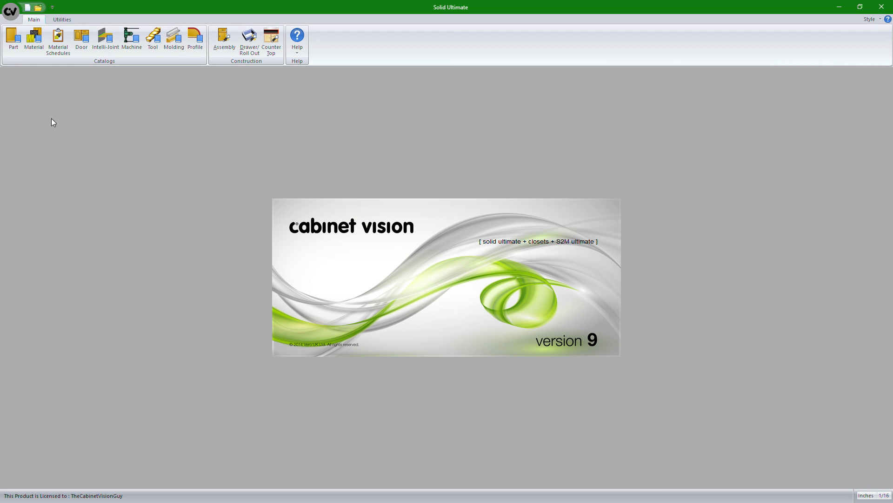
pyautogui.click(33, 42)
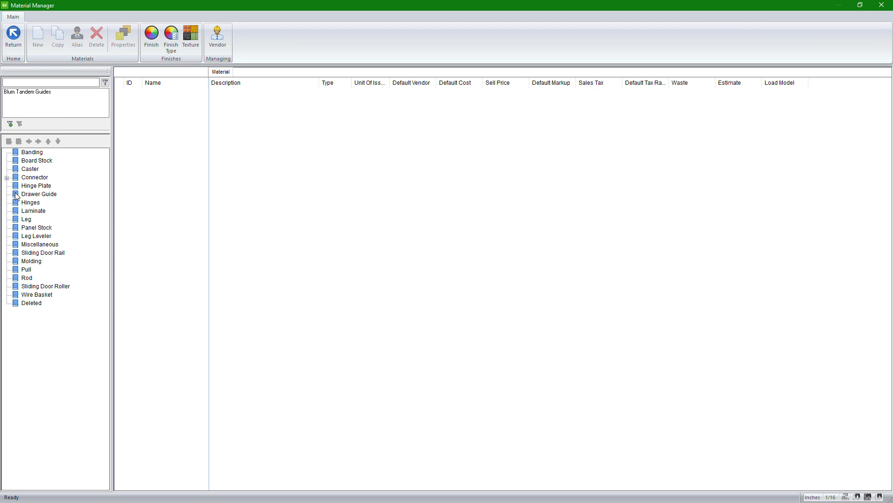
pyautogui.click(32, 245)
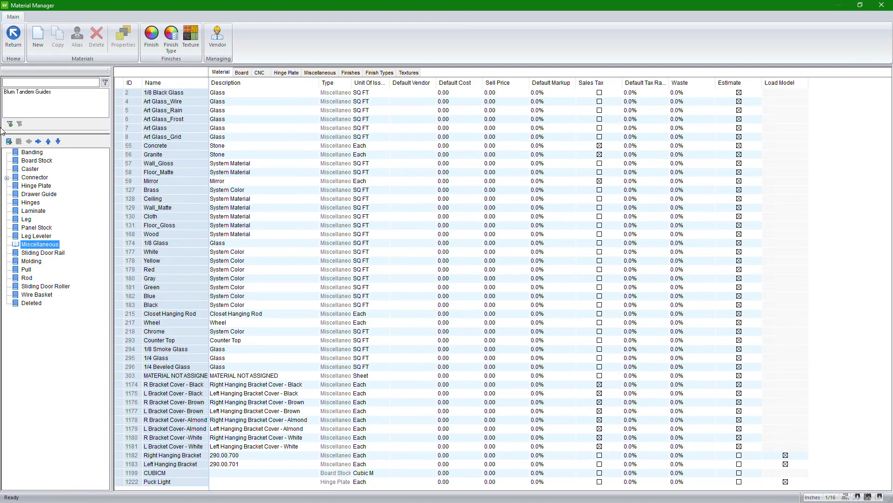
# Step: Add a top-level material folder named Puck Lights between Wire Basket and Deleted
pyautogui.click(29, 303)
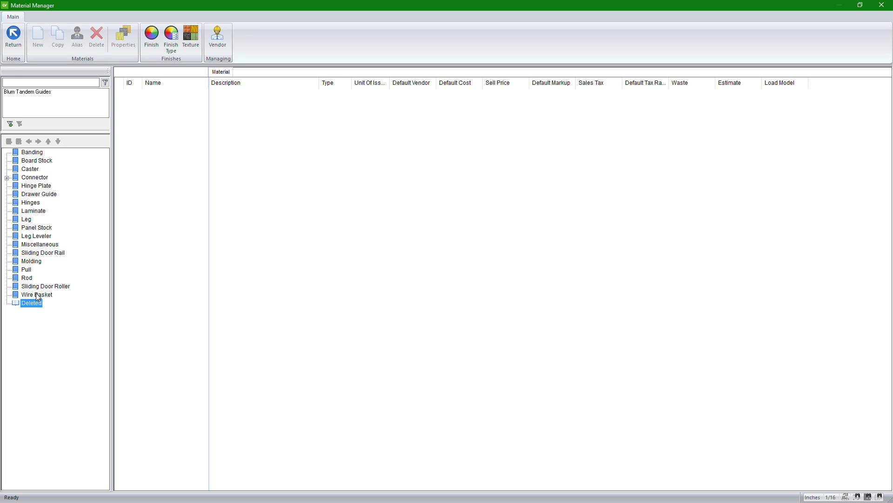
pyautogui.click(20, 151)
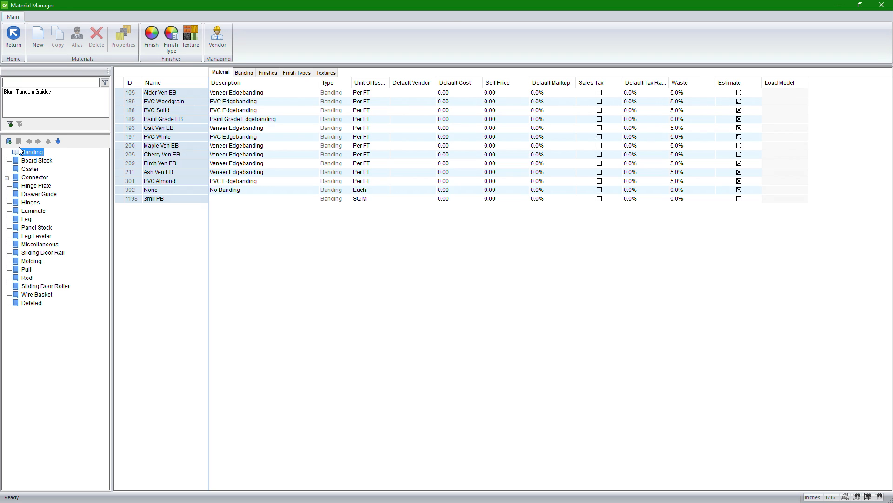
pyautogui.click(22, 295)
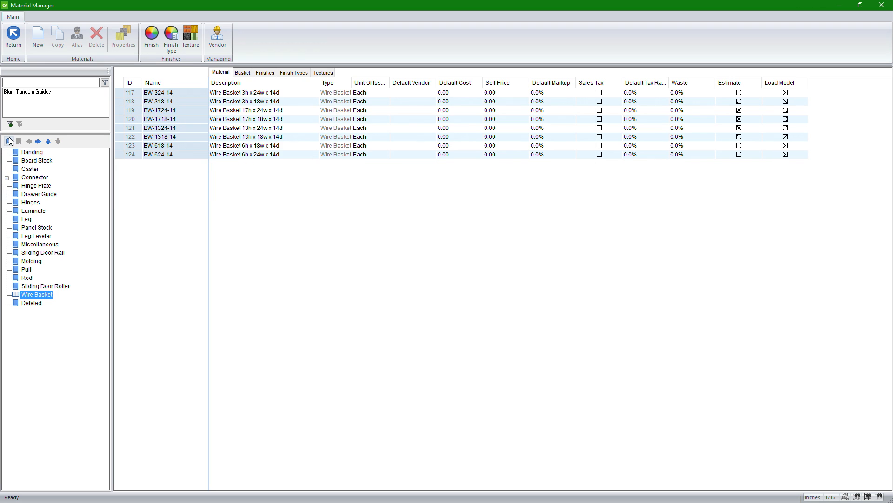
pyautogui.click(8, 141)
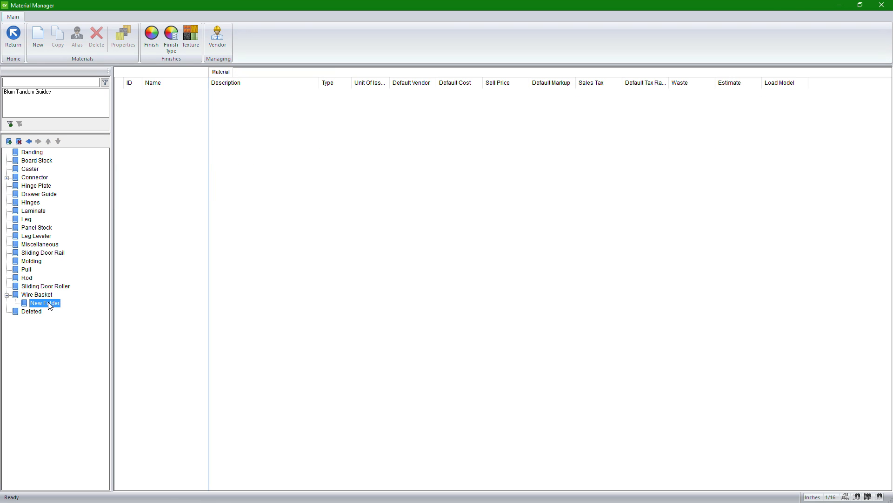
pyautogui.write('Puck Lights')
pyautogui.click(29, 142)
pyautogui.click(27, 302)
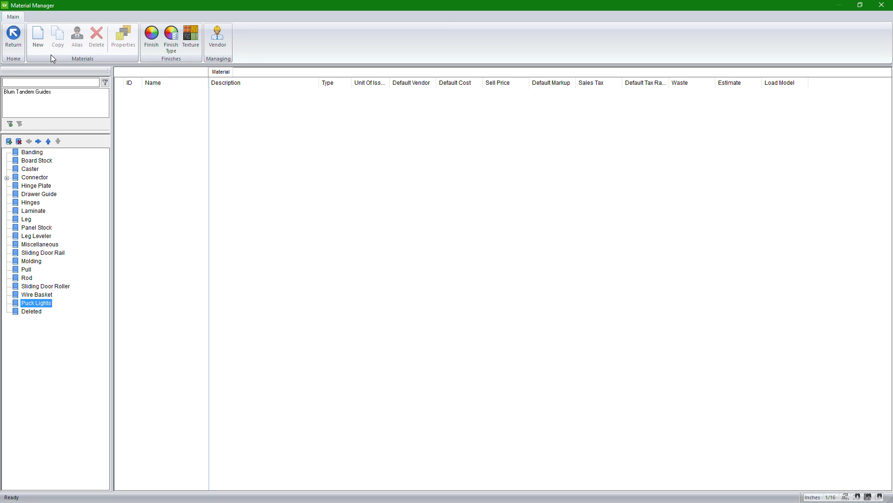
# Step: Start a new Hinge Plate material named My Puck Light with the description "this is a sample puck light"
pyautogui.click(37, 38)
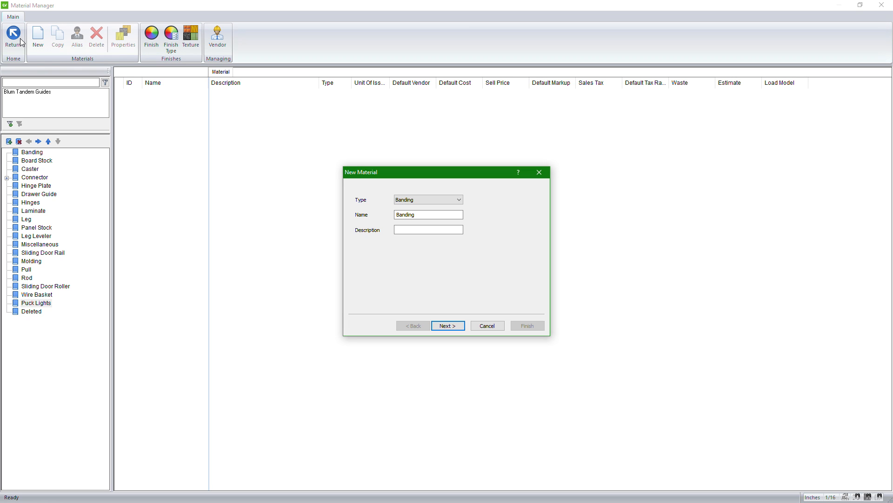
pyautogui.click(450, 200)
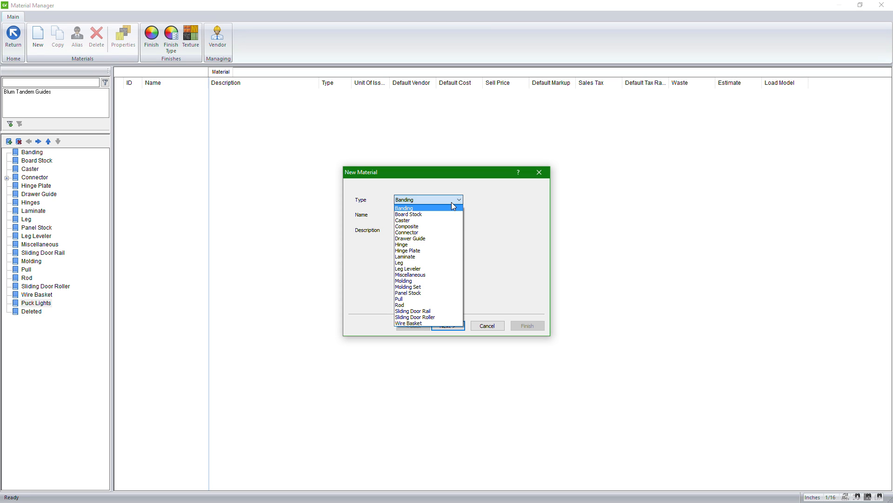
pyautogui.click(420, 251)
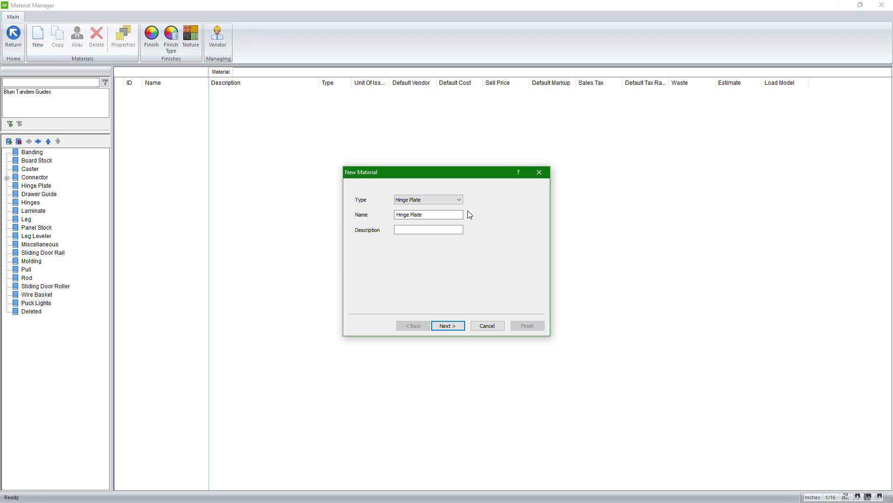
pyautogui.moveTo(453, 215); pyautogui.dragTo(388, 218)
pyautogui.write('My Puck Light')
pyautogui.click(409, 229)
pyautogui.write('this i')
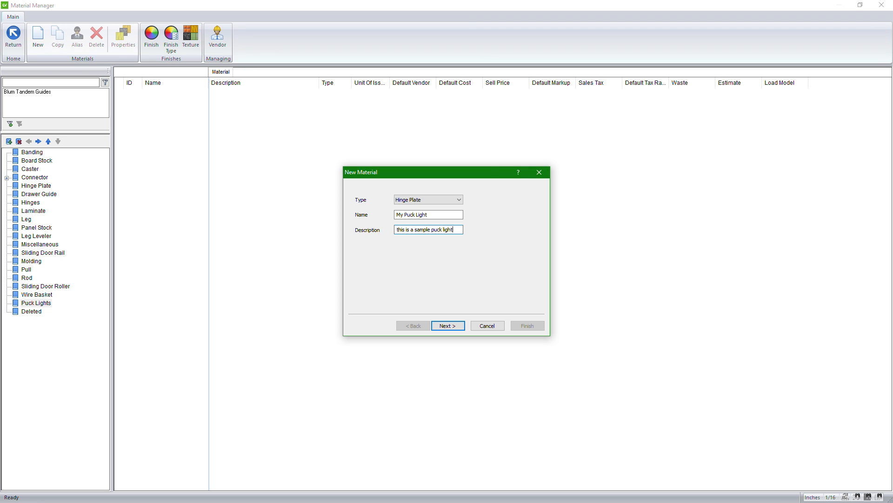
pyautogui.write('s a sample puck light')
pyautogui.click(448, 325)
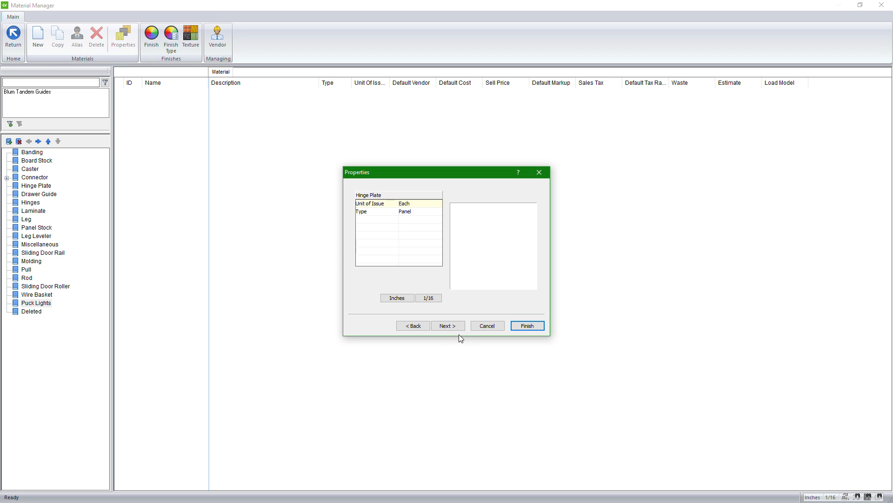
# Step: Keep Each as the unit of issue and the default display finish, and complete the new material
pyautogui.click(425, 205)
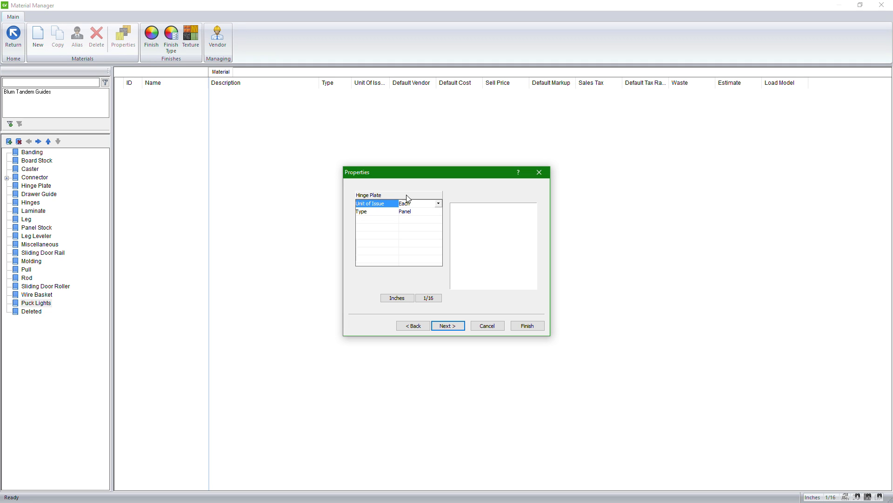
pyautogui.click(450, 326)
pyautogui.click(453, 323)
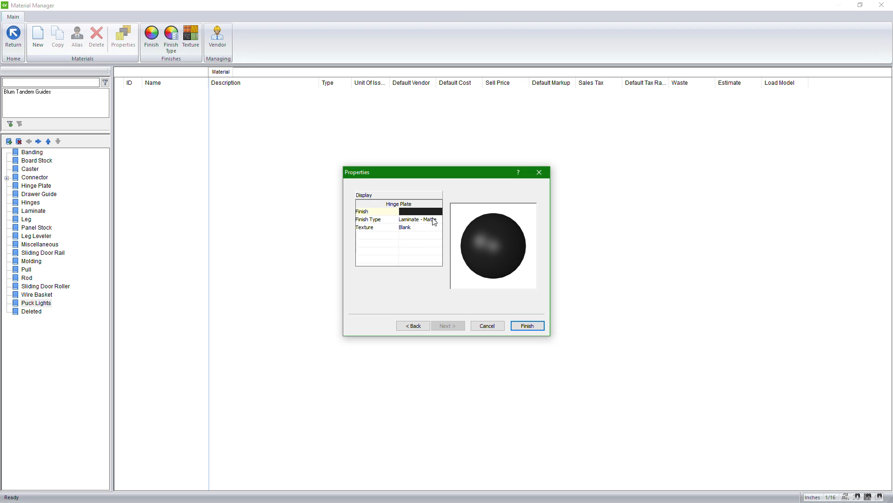
pyautogui.click(527, 325)
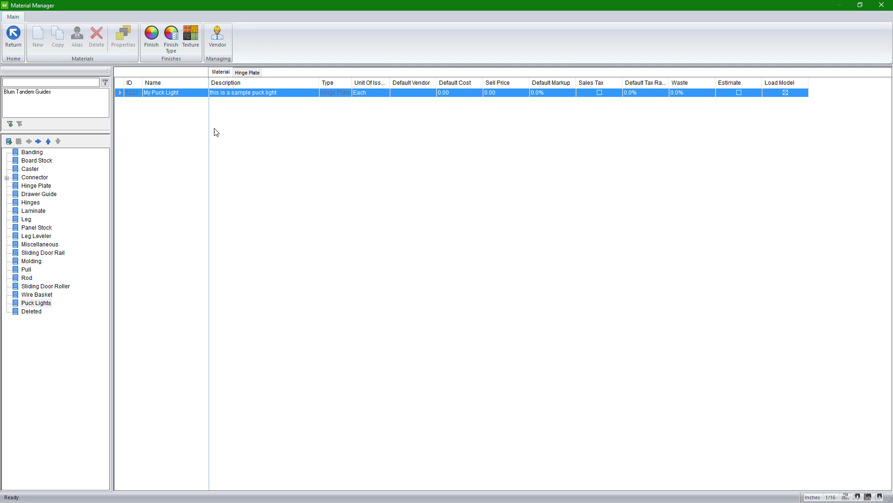
# Step: Open the properties of the My Puck Light material and load its 3D model for editing
pyautogui.rightClick(128, 97)
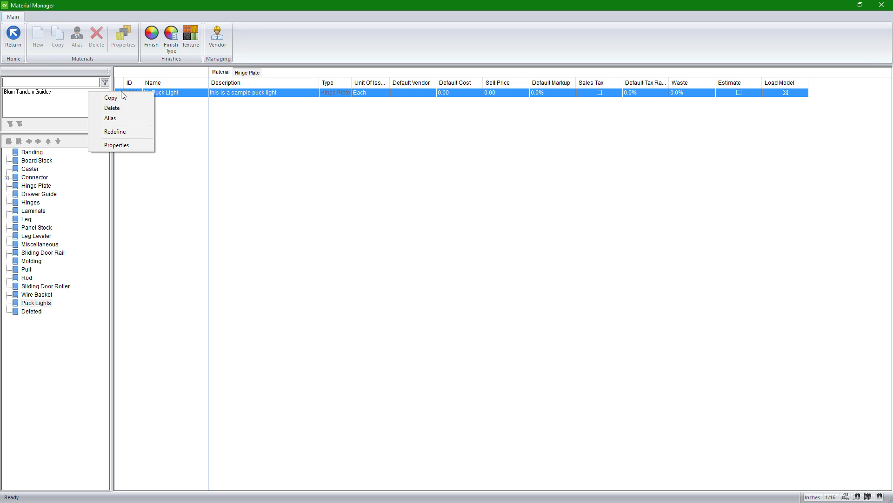
pyautogui.click(116, 146)
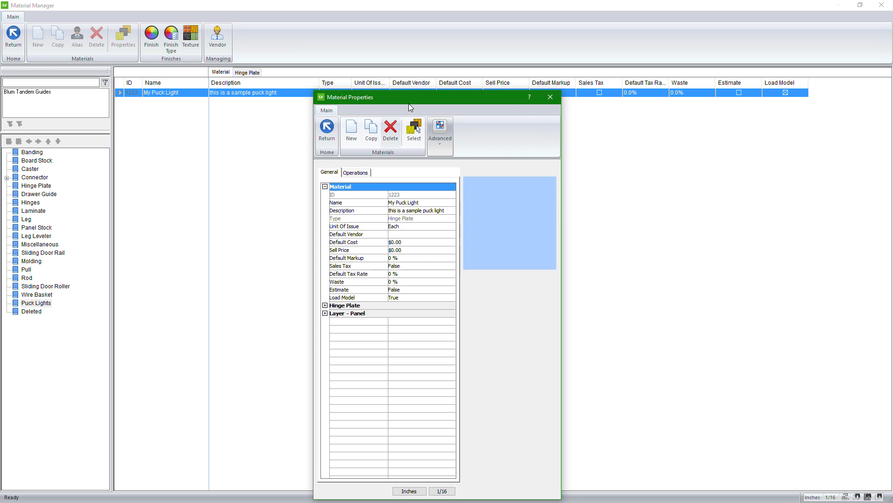
pyautogui.click(434, 133)
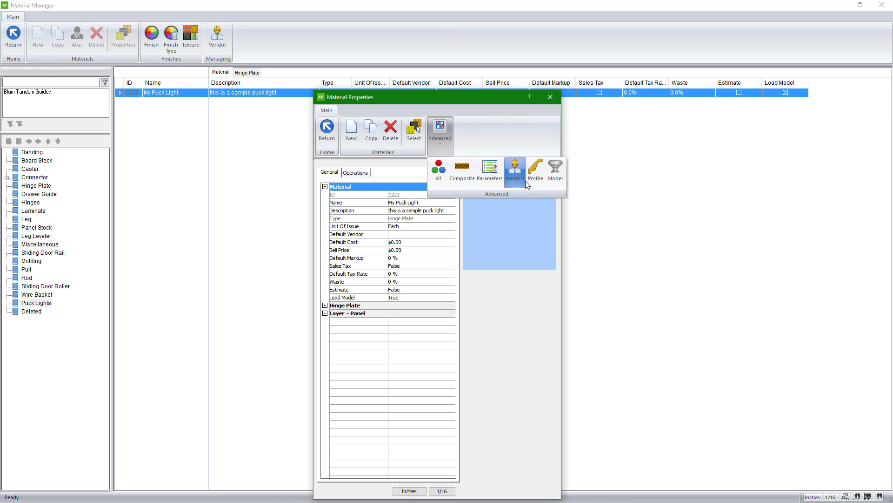
pyautogui.click(556, 172)
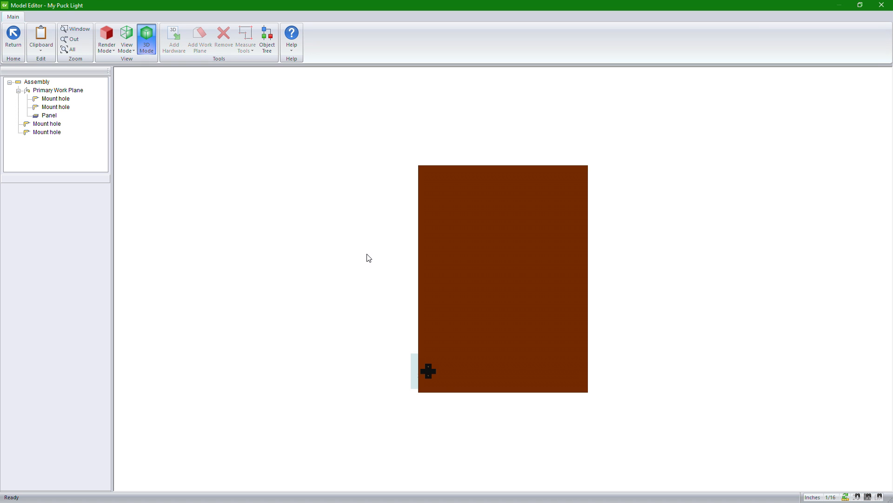
# Step: Remove the mount holes and the default plate panel from the model's Primary Work Plane
pyautogui.scroll(8, 462, 383)
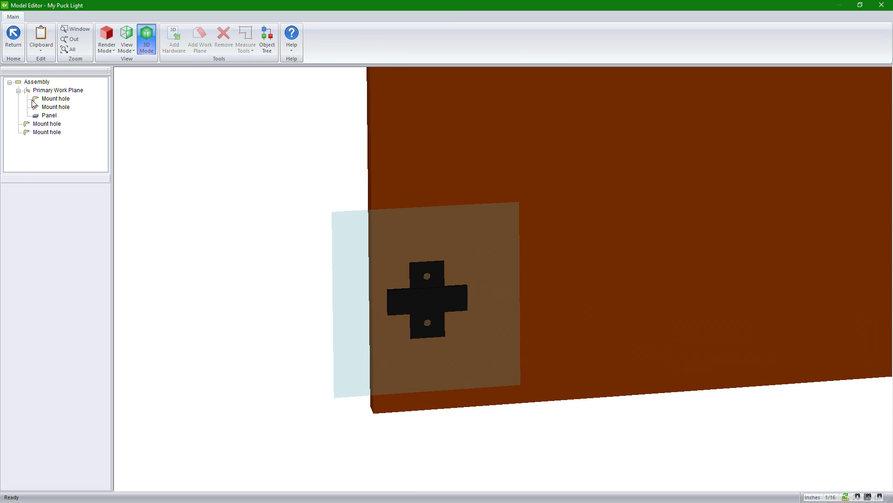
pyautogui.click(47, 99)
pyautogui.click(225, 42)
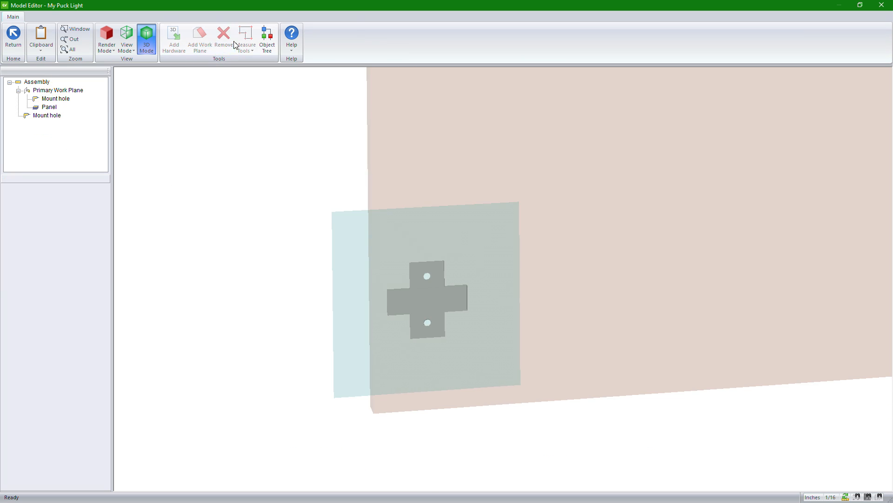
pyautogui.click(227, 43)
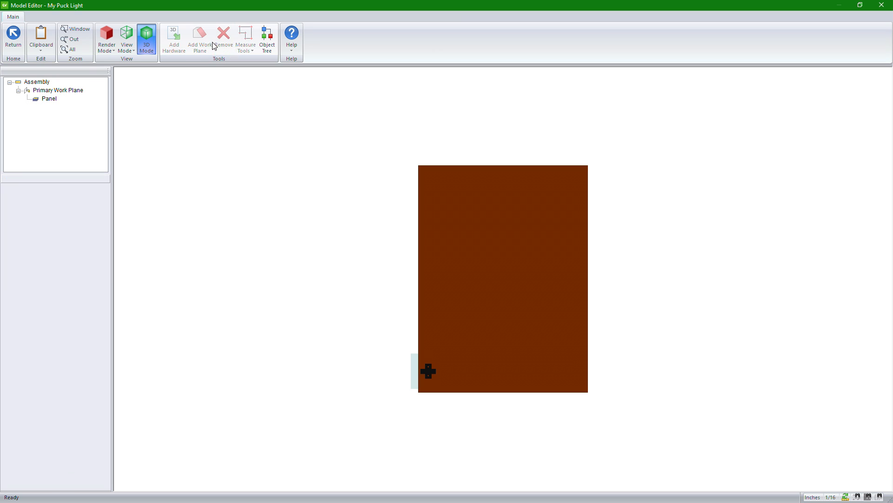
pyautogui.click(223, 45)
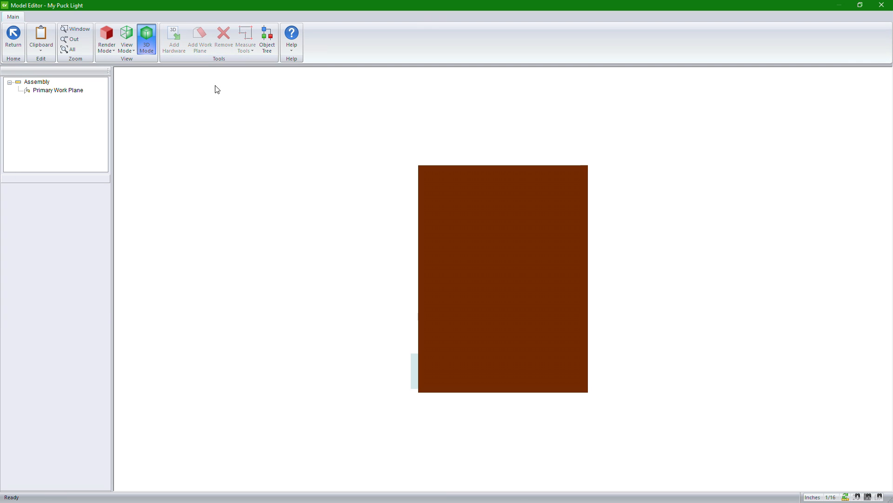
# Step: Switch the model's rendering to wireframe
pyautogui.click(110, 52)
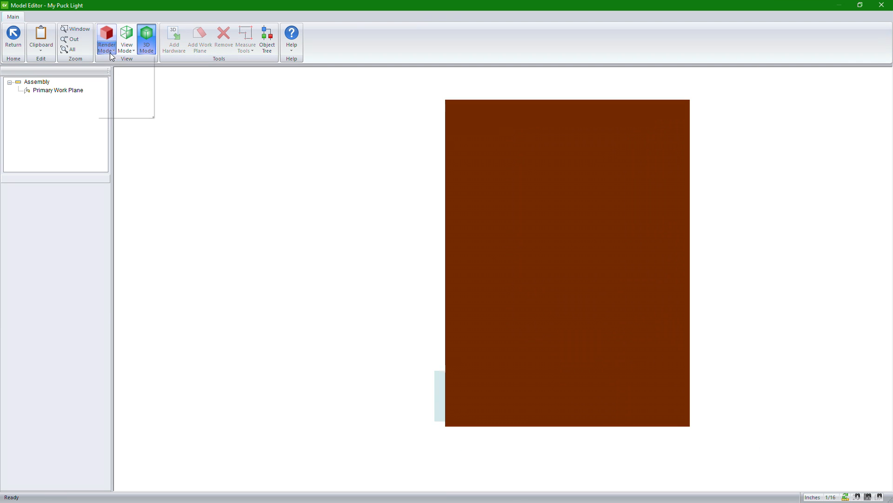
pyautogui.click(125, 87)
pyautogui.click(146, 46)
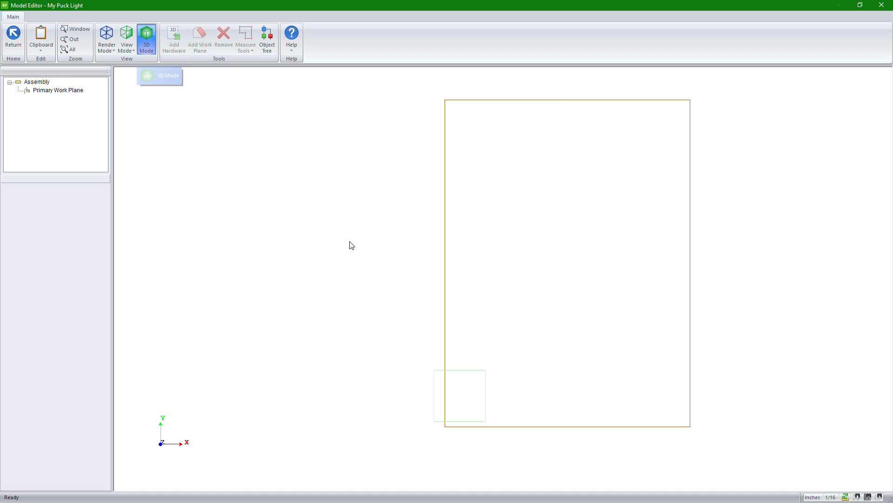
pyautogui.moveTo(348, 245); pyautogui.dragTo(345, 294)
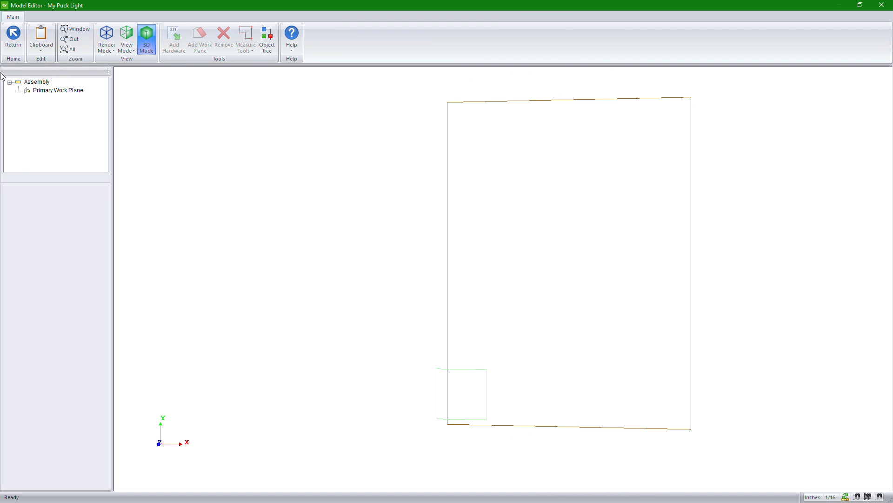
# Step: Load the SketchUp file Puck Light.skp as 3D hardware for the Primary Work Plane, working in the front view
pyautogui.click(38, 95)
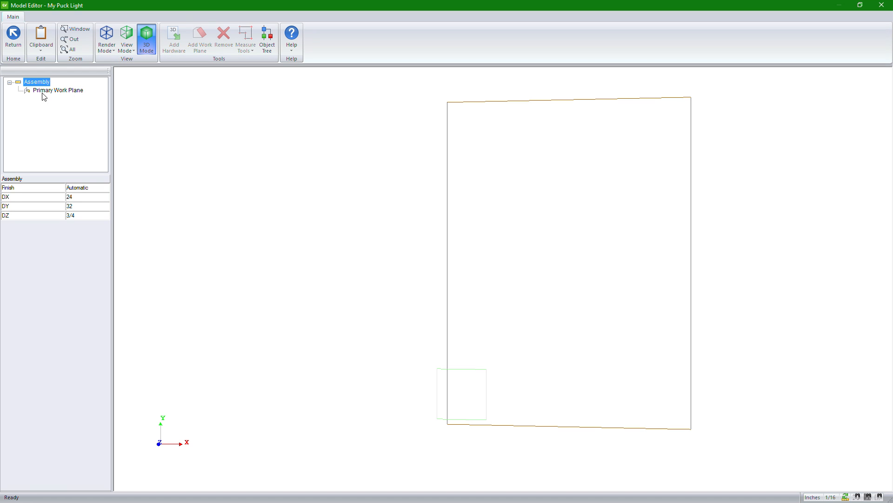
pyautogui.click(49, 90)
pyautogui.click(126, 45)
pyautogui.click(128, 66)
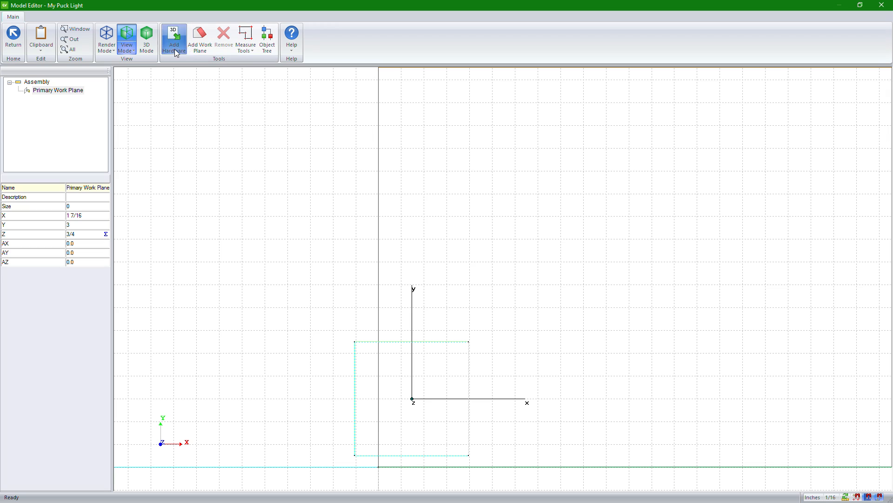
pyautogui.click(123, 46)
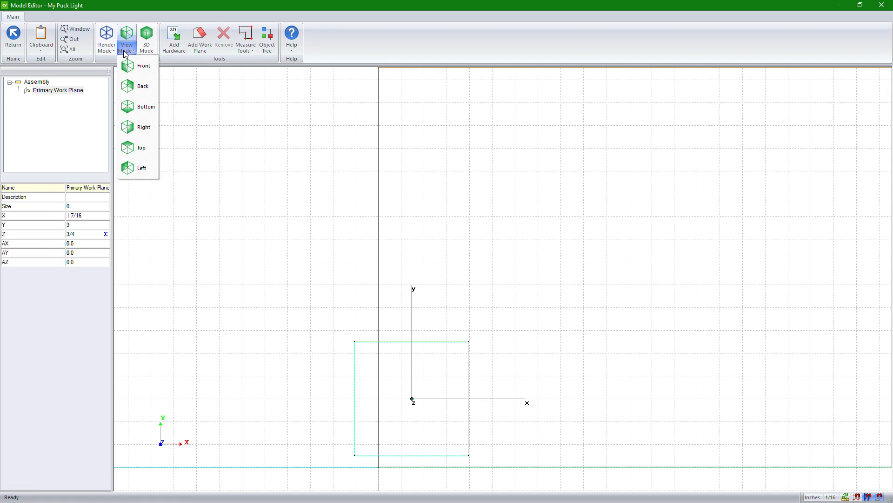
pyautogui.click(132, 66)
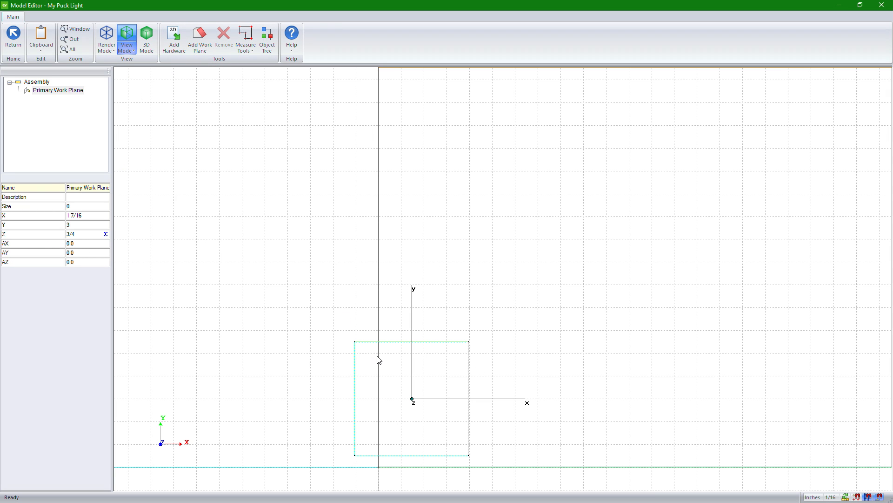
pyautogui.click(174, 37)
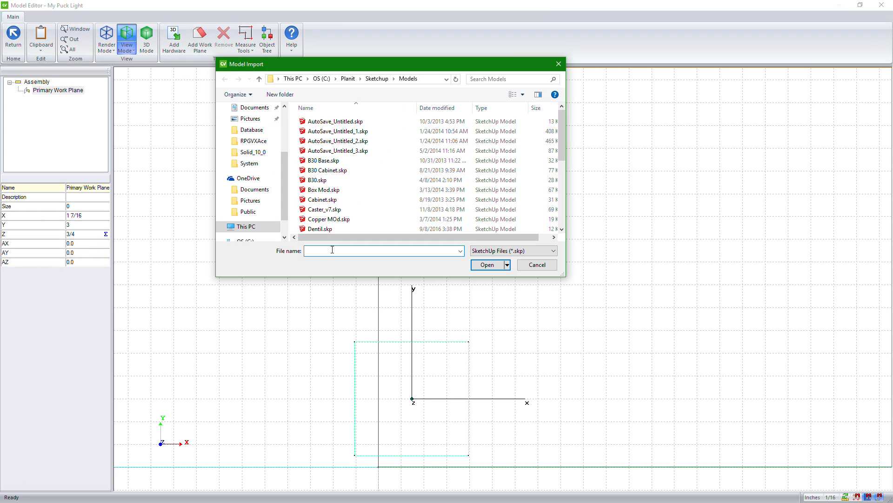
pyautogui.write('puck')
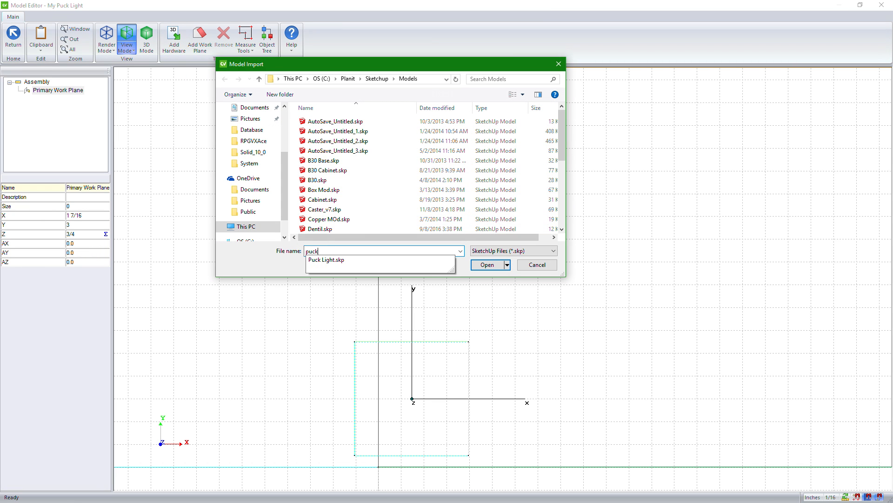
pyautogui.click(350, 260)
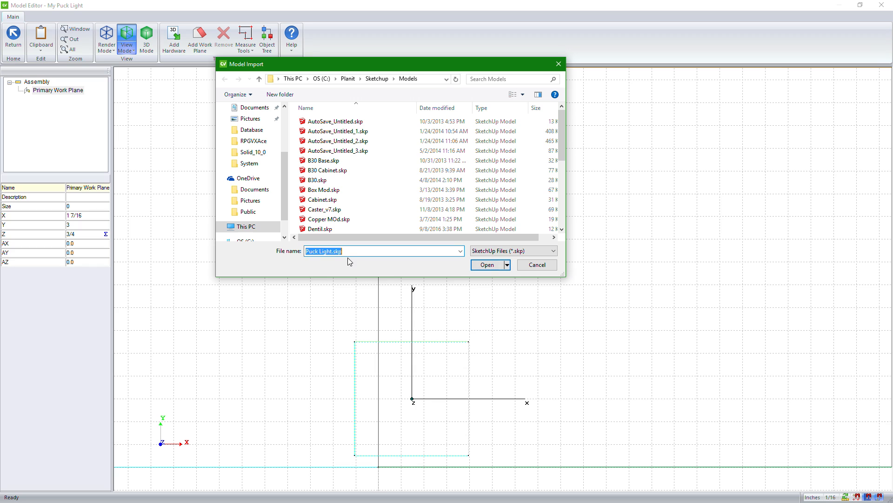
pyautogui.click(487, 265)
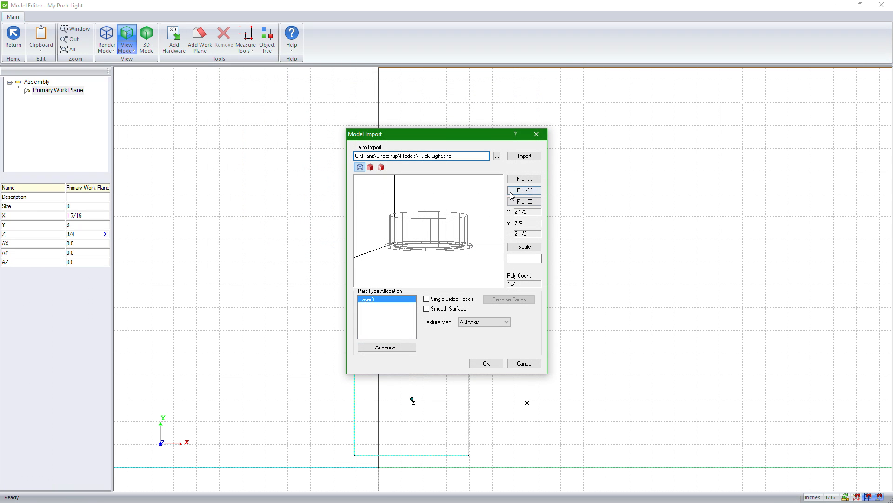
# Step: Flip the puck light about X in the import preview until its rim faces forward
pyautogui.moveTo(429, 230); pyautogui.dragTo(429, 239)
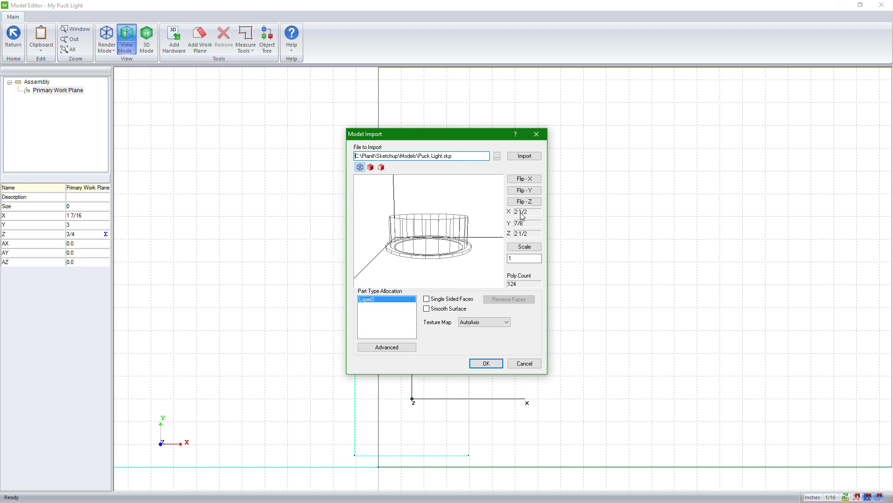
pyautogui.click(527, 190)
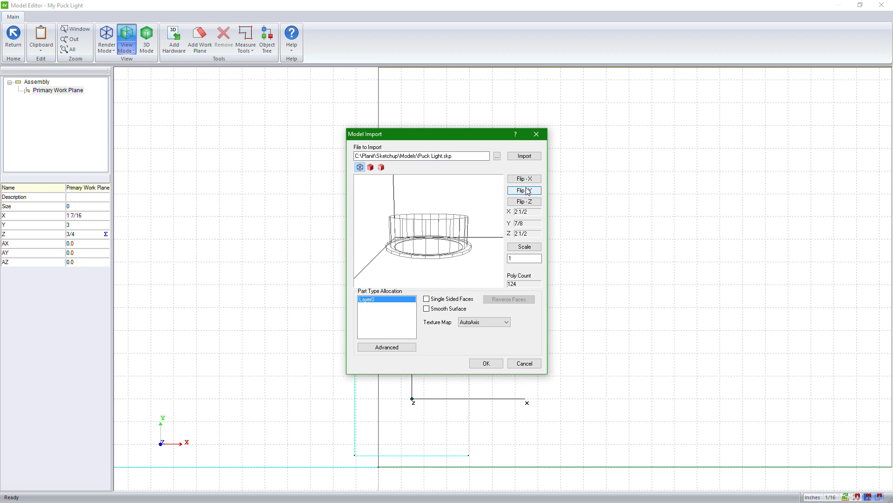
pyautogui.click(528, 180)
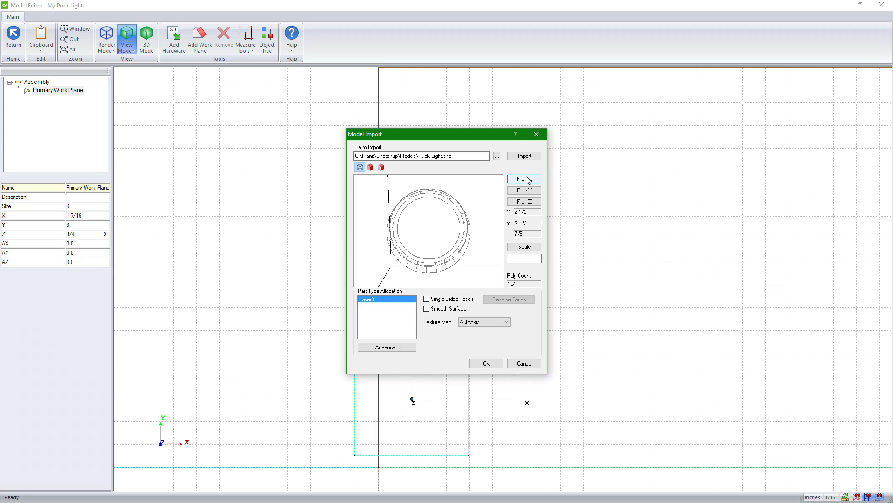
pyautogui.click(528, 180)
pyautogui.click(528, 180)
pyautogui.moveTo(398, 234)
pyautogui.mouseDown()
pyautogui.moveTo(480, 230)
pyautogui.moveTo(463, 201)
pyautogui.moveTo(463, 219)
pyautogui.moveTo(446, 217)
pyautogui.moveTo(457, 242)
pyautogui.moveTo(411, 247)
pyautogui.moveTo(462, 251)
pyautogui.moveTo(419, 235)
pyautogui.moveTo(383, 238)
pyautogui.mouseUp()
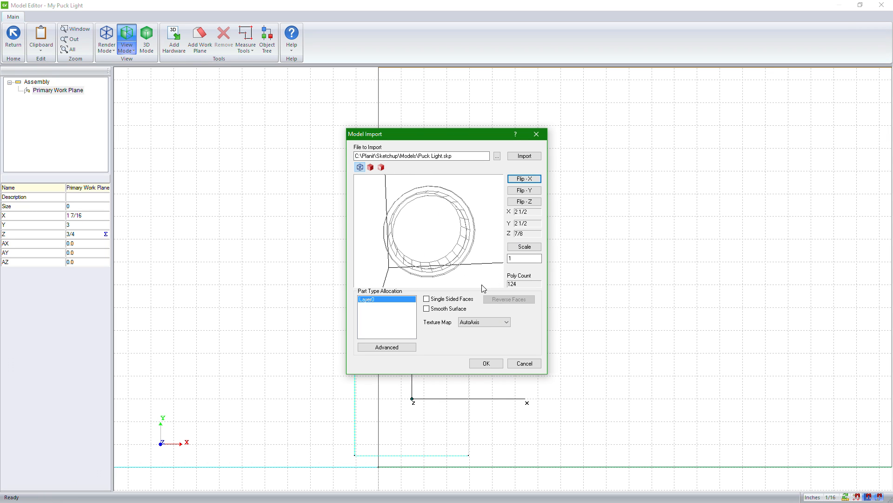
# Step: Try the Single Sided Faces option on the puck light model and turn it back off
pyautogui.click(433, 301)
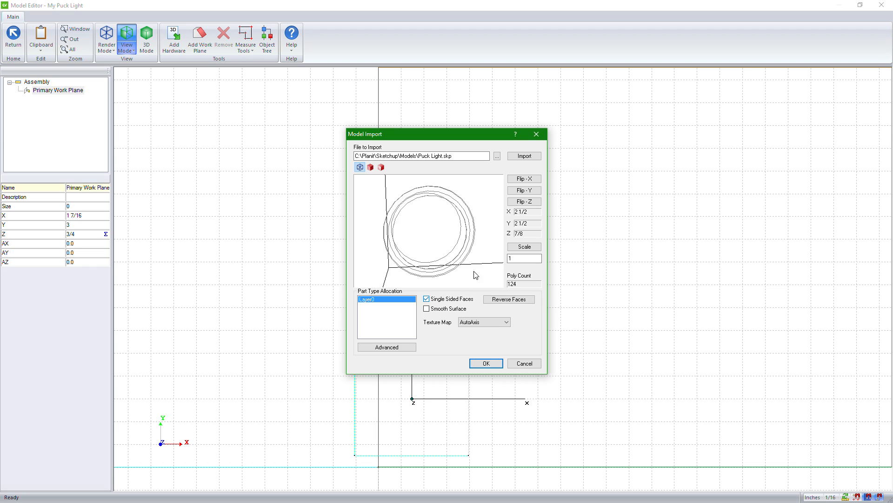
pyautogui.moveTo(468, 264); pyautogui.dragTo(437, 264)
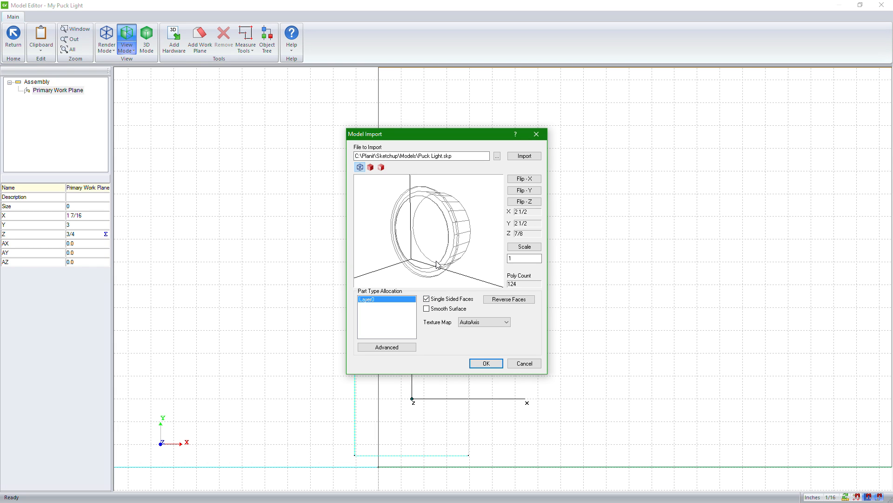
pyautogui.click(426, 299)
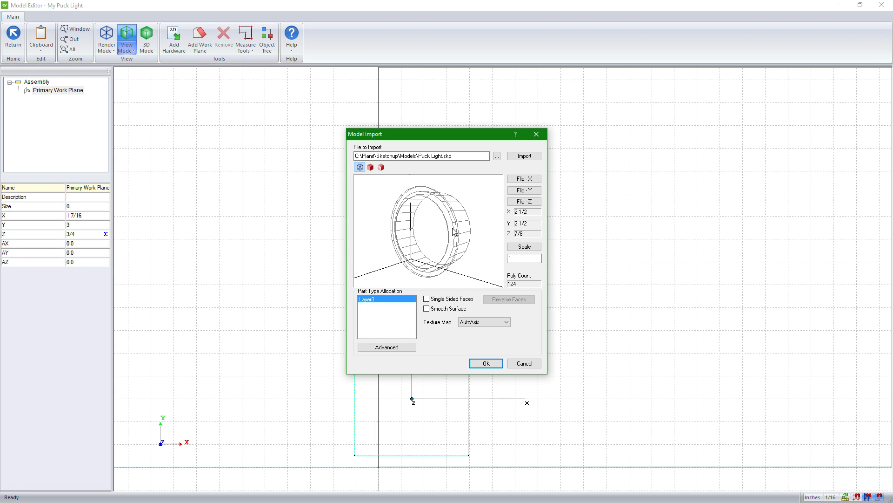
pyautogui.moveTo(465, 222)
pyautogui.mouseDown()
pyautogui.moveTo(410, 233)
pyautogui.moveTo(474, 235)
pyautogui.mouseUp()
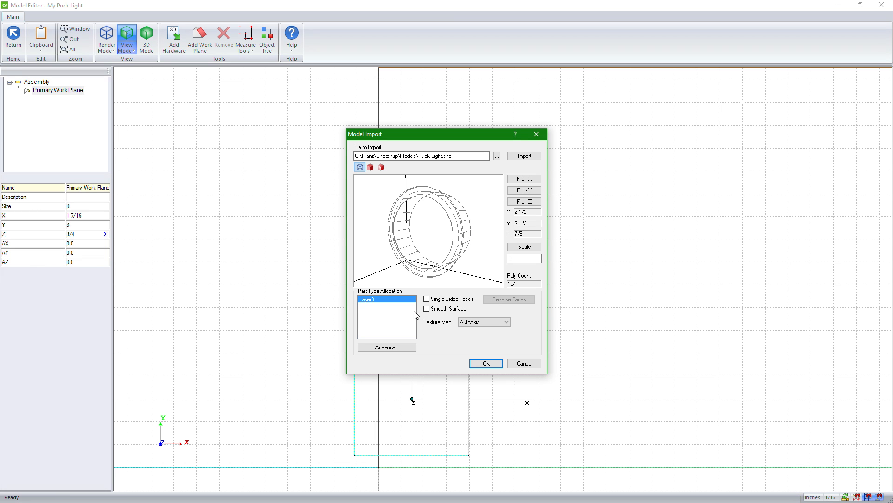
# Step: Complete the puck light import and inspect its placement on the panel in 3D and from the side
pyautogui.click(494, 362)
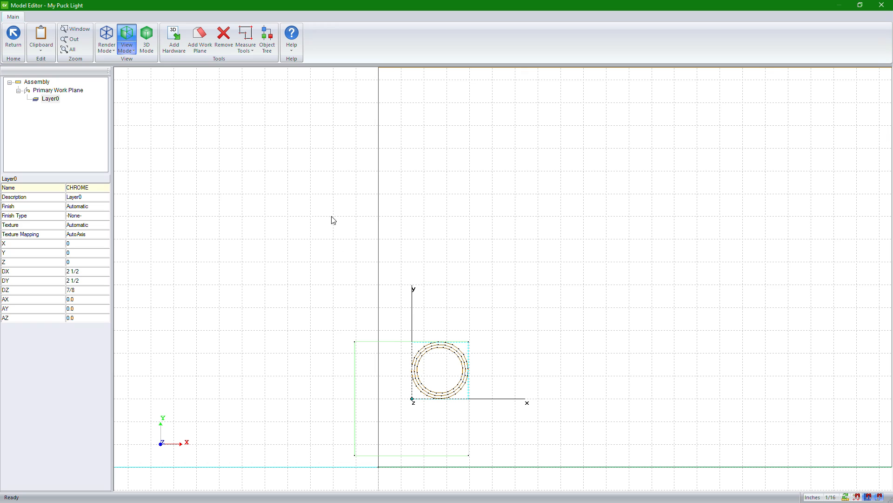
pyautogui.click(151, 48)
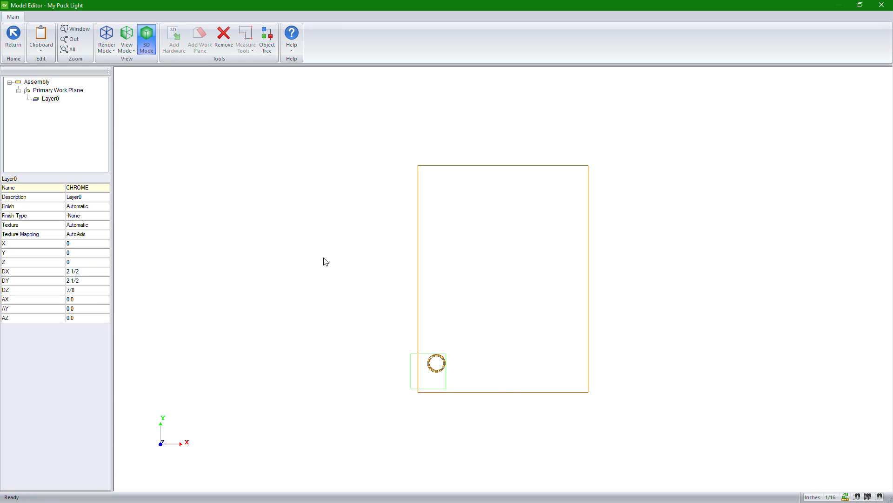
pyautogui.scroll(4, 439, 375)
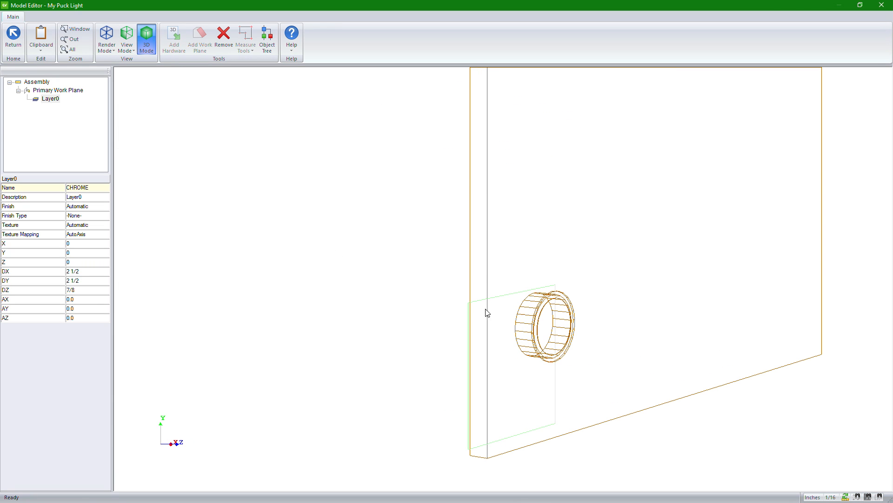
pyautogui.moveTo(528, 343); pyautogui.dragTo(713, 381)
pyautogui.click(126, 47)
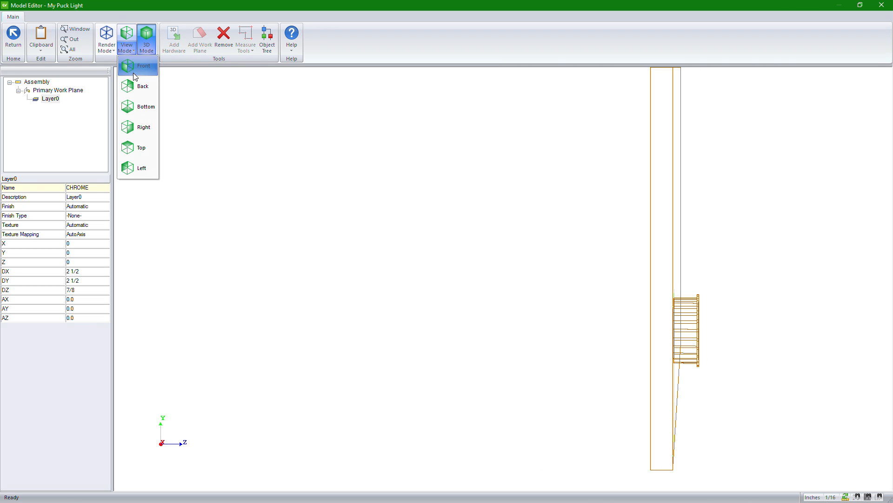
pyautogui.moveTo(139, 86); pyautogui.dragTo(142, 171)
pyautogui.click(139, 86)
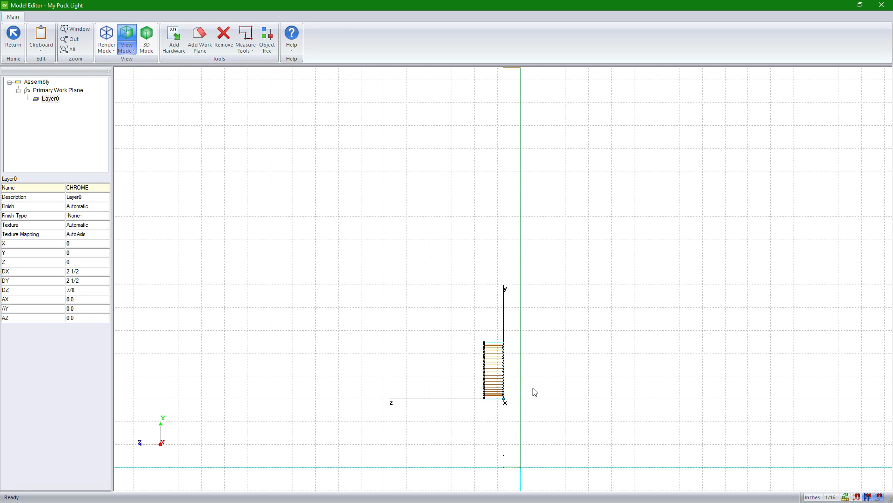
# Step: Set the imported part's description to Light and its name to PUCK
pyautogui.click(43, 98)
pyautogui.click(89, 198)
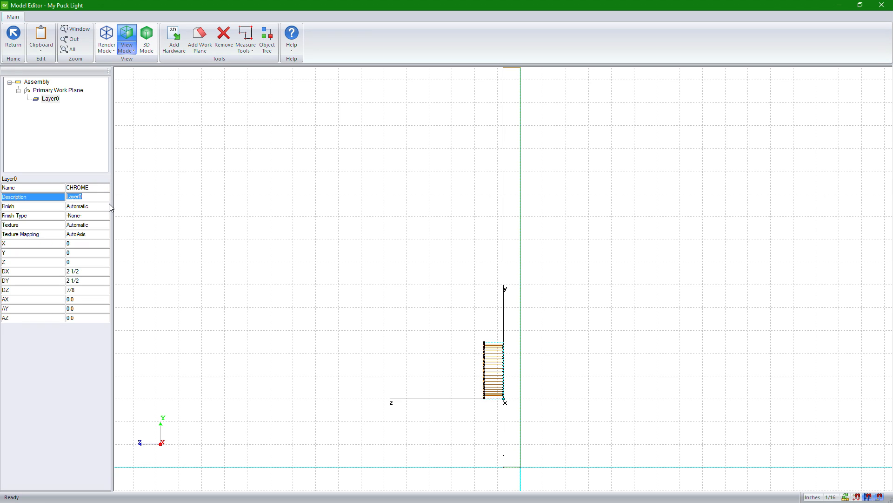
pyautogui.write('Light')
pyautogui.press('Return')
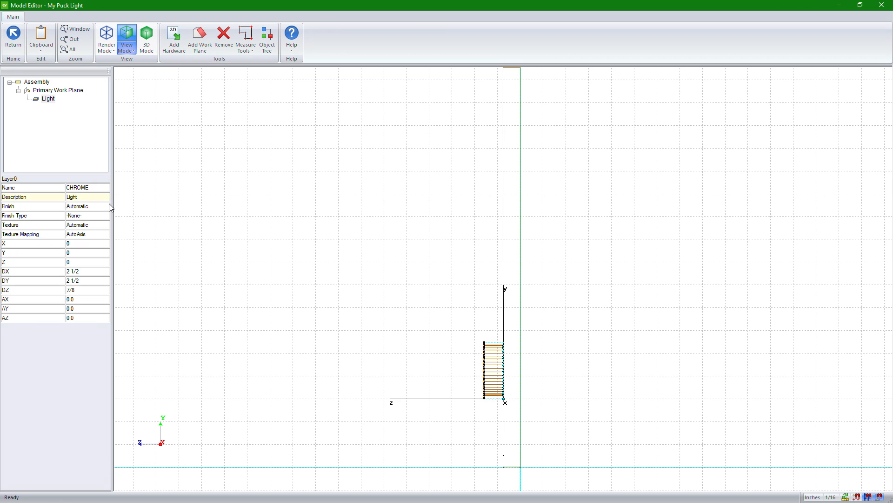
pyautogui.click(86, 188)
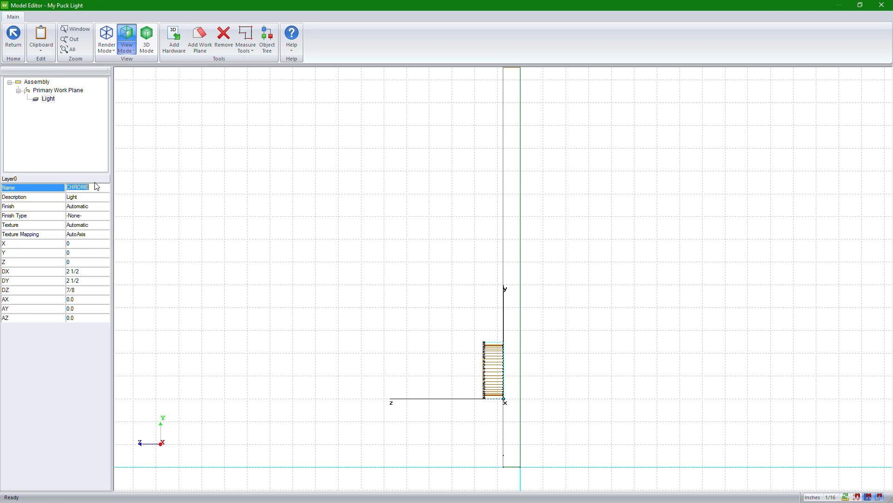
pyautogui.write('PUCK')
pyautogui.press('Return')
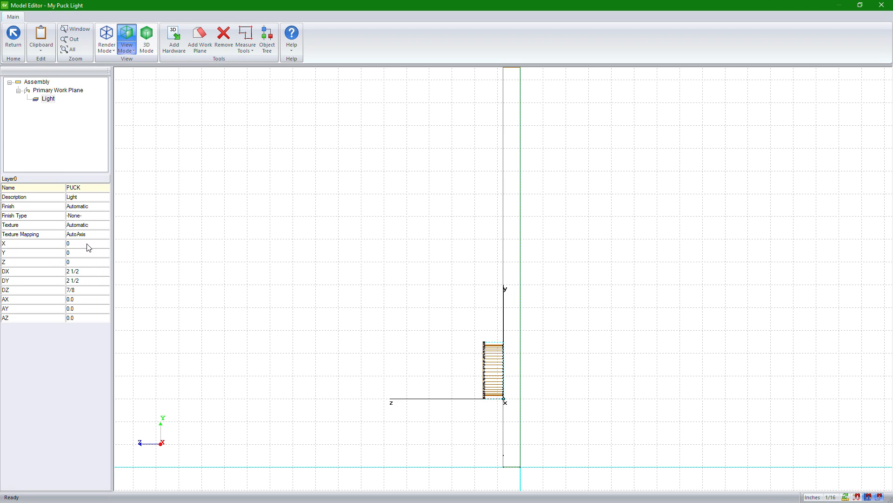
# Step: Drive the Light part's Z position with the equation -dz, testing it before applying
pyautogui.click(105, 245)
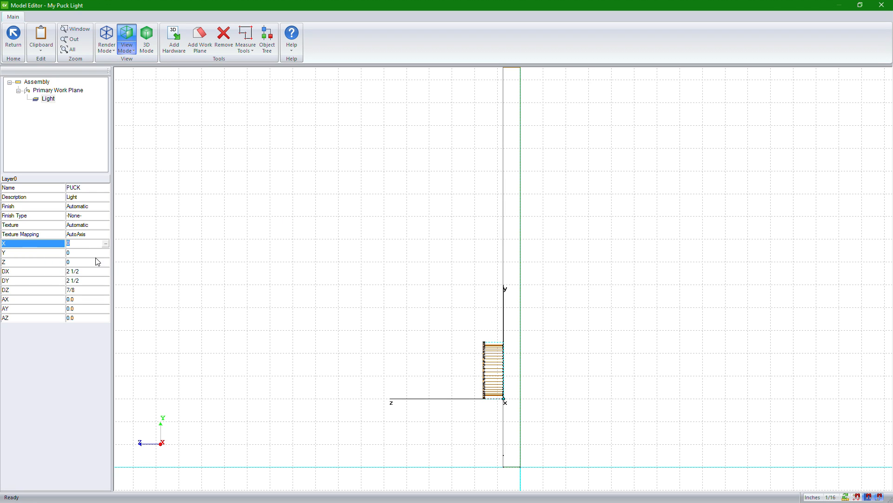
pyautogui.click(48, 263)
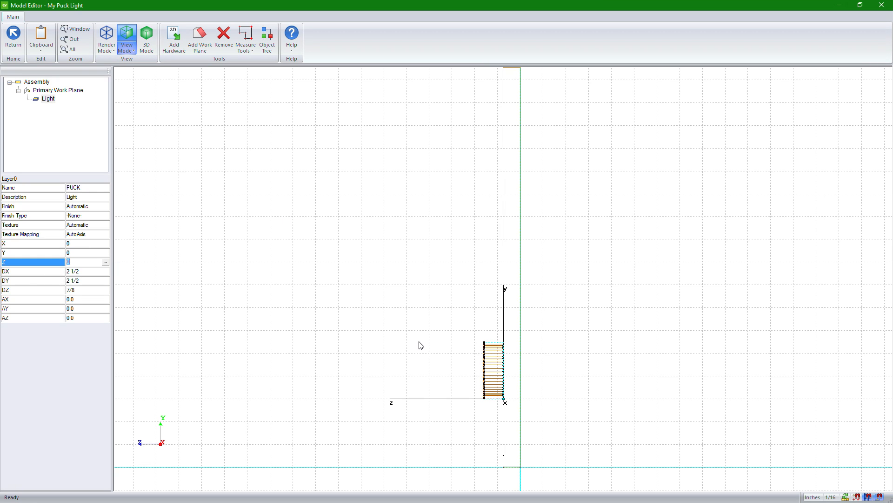
pyautogui.click(106, 262)
pyautogui.click(375, 221)
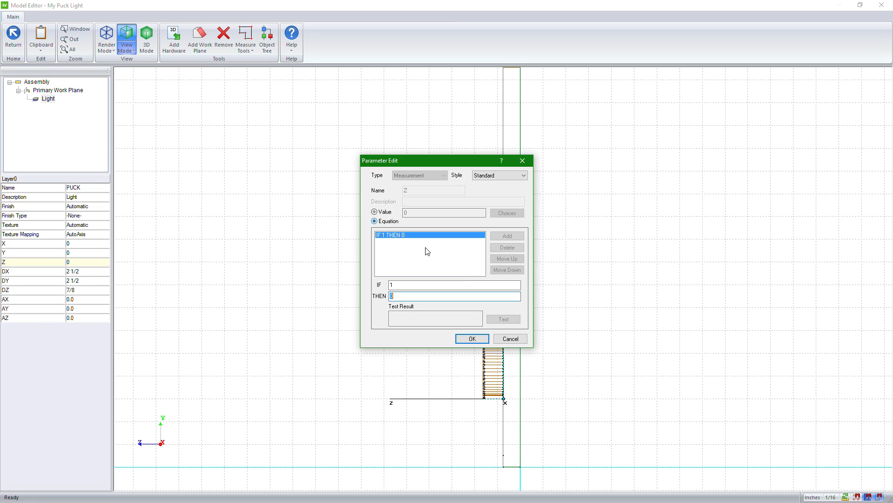
pyautogui.write('-dz')
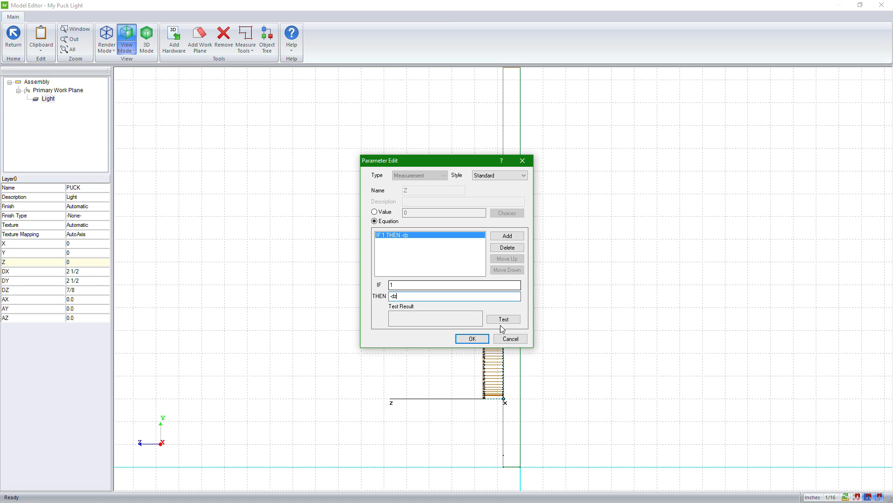
pyautogui.click(507, 321)
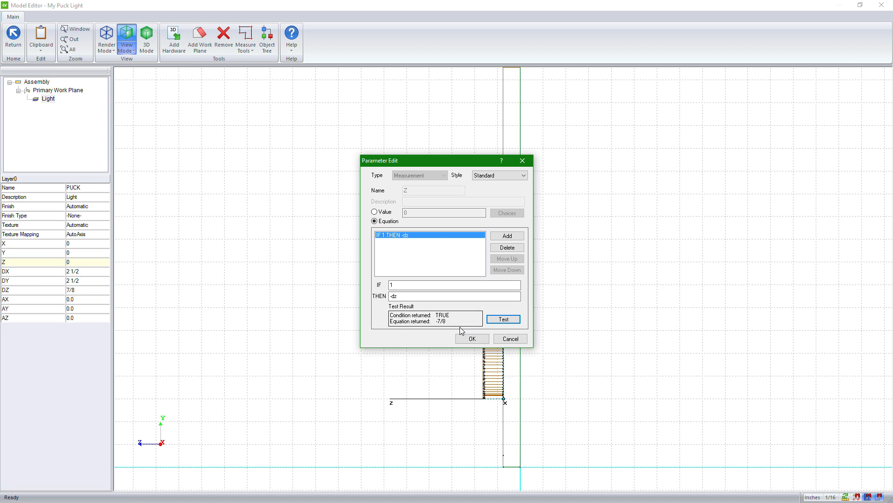
pyautogui.click(471, 339)
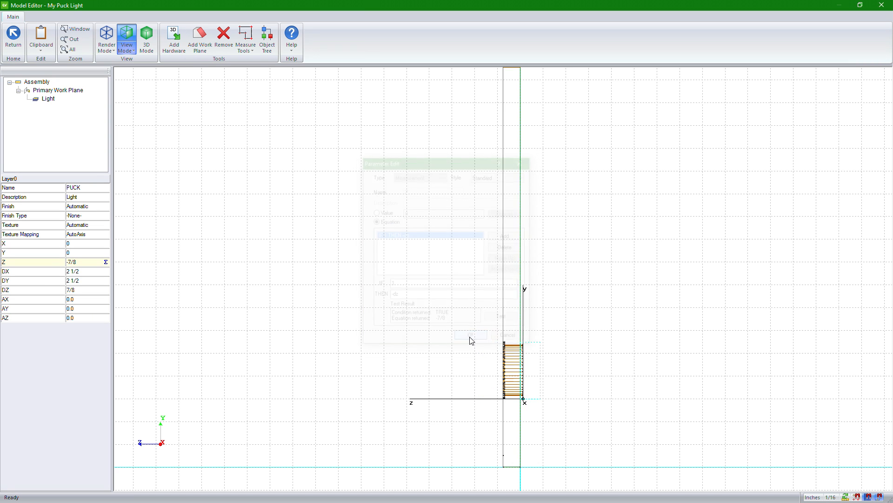
# Step: Change the Light part's Z equation to -dz+0.625, test it and apply it
pyautogui.scroll(5, 528, 375)
pyautogui.scroll(2, 436, 250)
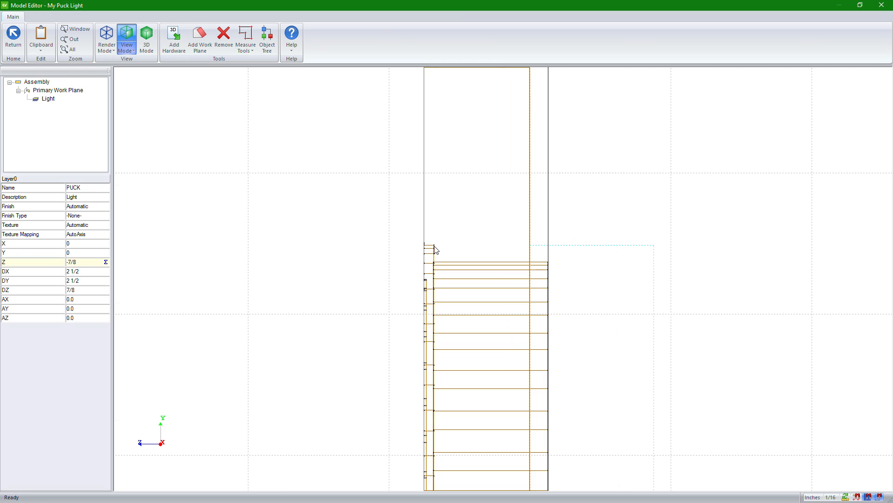
pyautogui.click(101, 263)
pyautogui.click(106, 262)
pyautogui.click(409, 296)
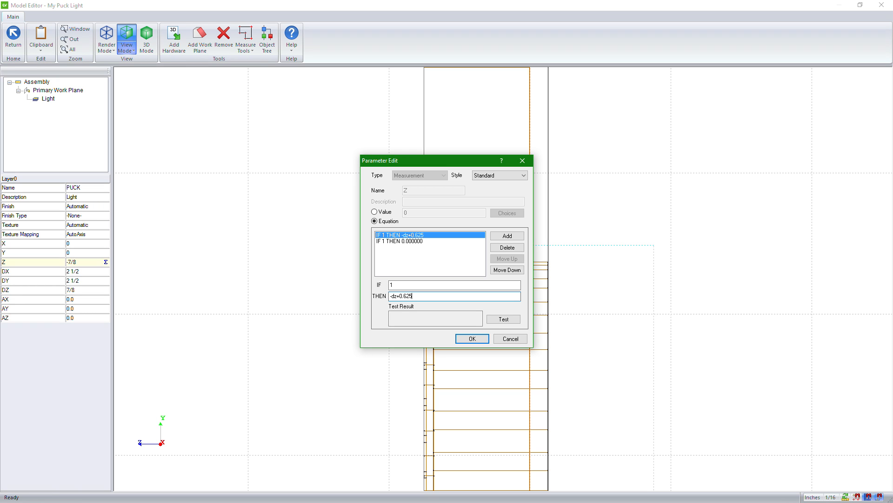
pyautogui.click(503, 319)
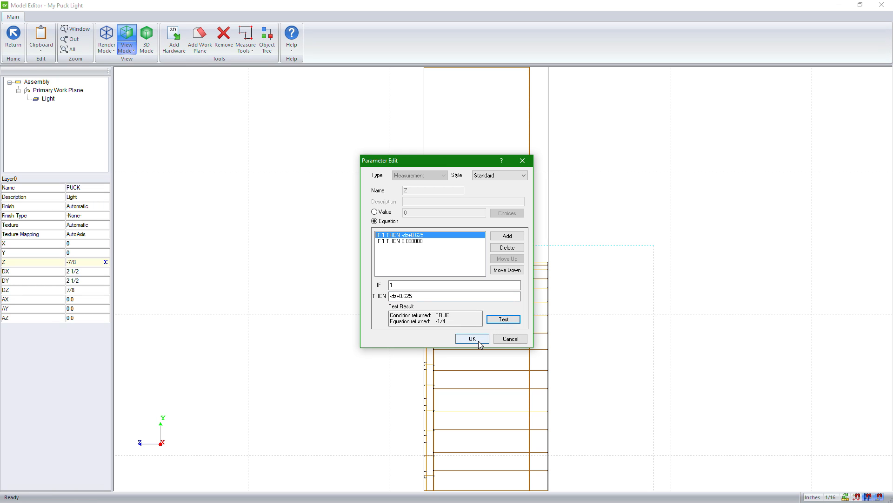
pyautogui.click(472, 339)
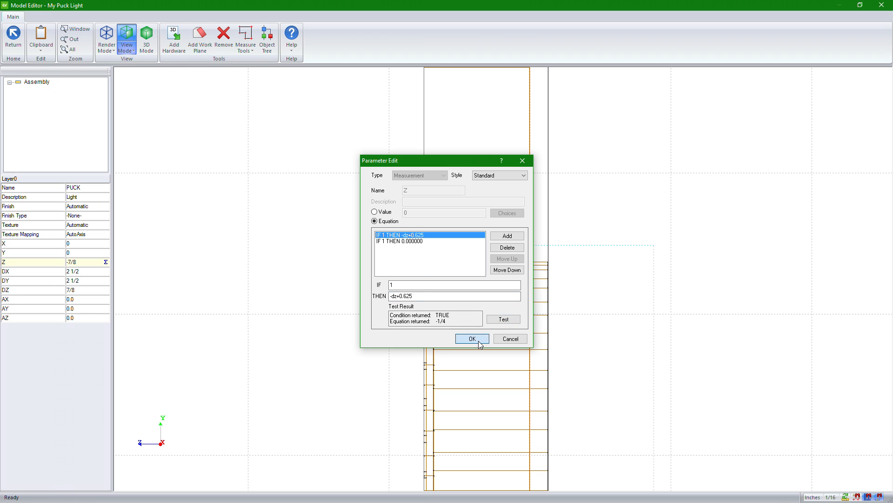
# Step: Change the Light part's Z equation to -dz+.0625, test it and apply it
pyautogui.click(106, 262)
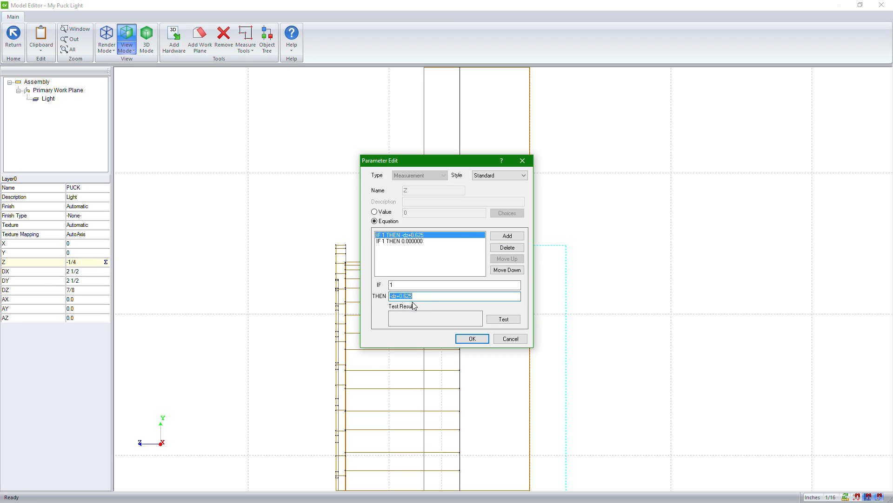
pyautogui.click(436, 296)
pyautogui.press('BackSpace')
pyautogui.write('0')
pyautogui.click(503, 320)
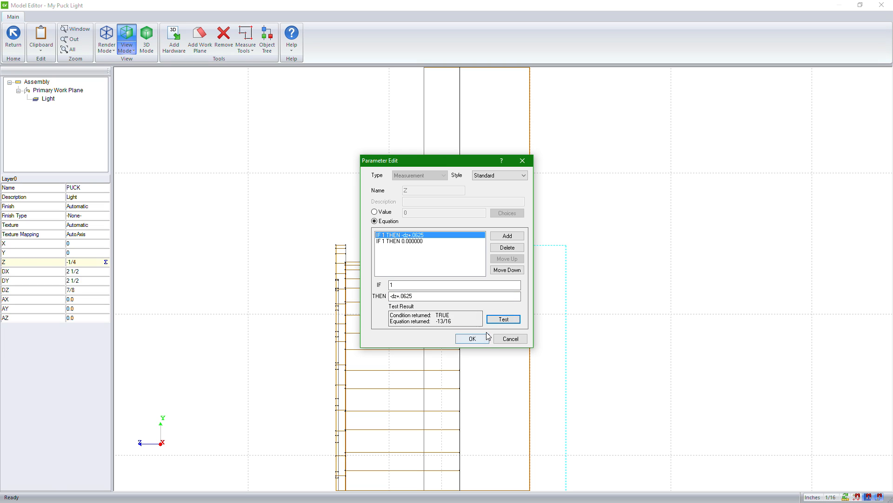
pyautogui.click(468, 338)
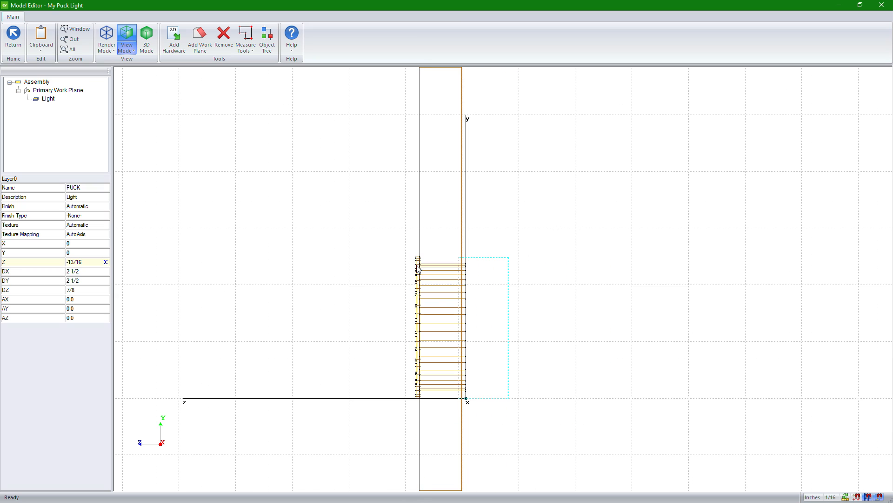
# Step: Inspect the puck light's seating in the panel in 3D with filled rendering, and return to the front view in Wire Mode
pyautogui.click(147, 40)
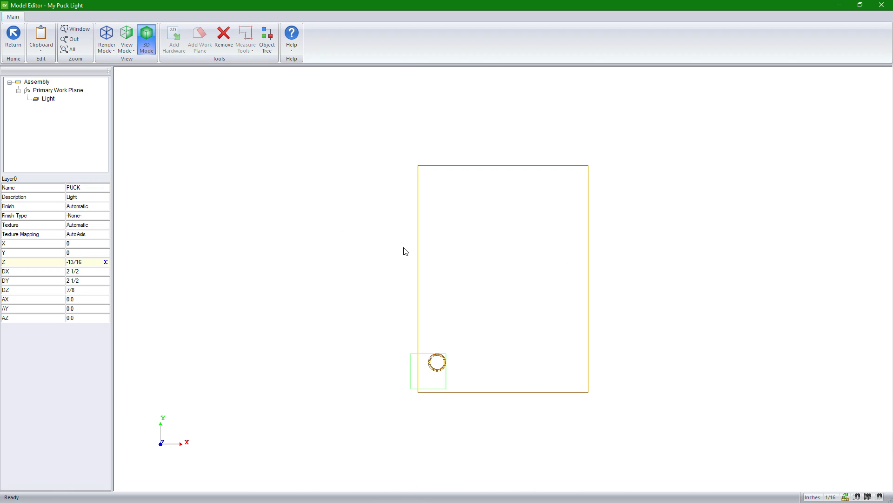
pyautogui.moveTo(451, 369); pyautogui.dragTo(470, 369)
pyautogui.scroll(6, 475, 367)
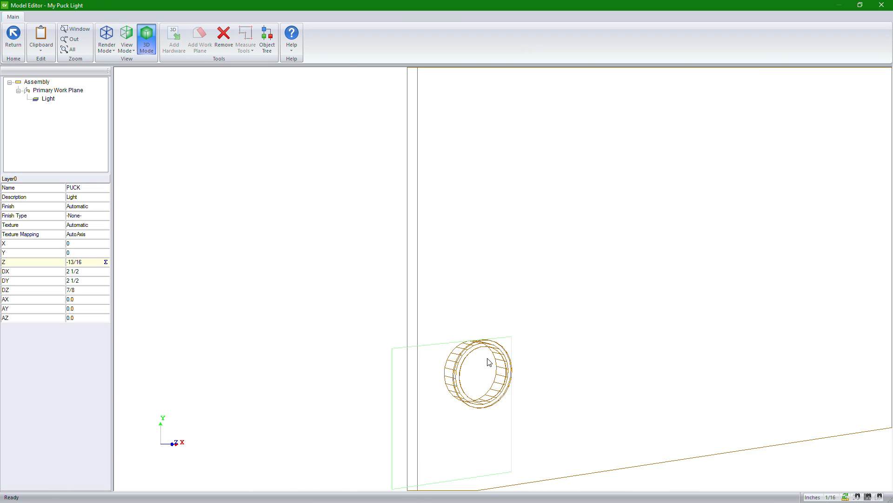
pyautogui.scroll(2, 489, 363)
pyautogui.click(110, 50)
pyautogui.click(126, 85)
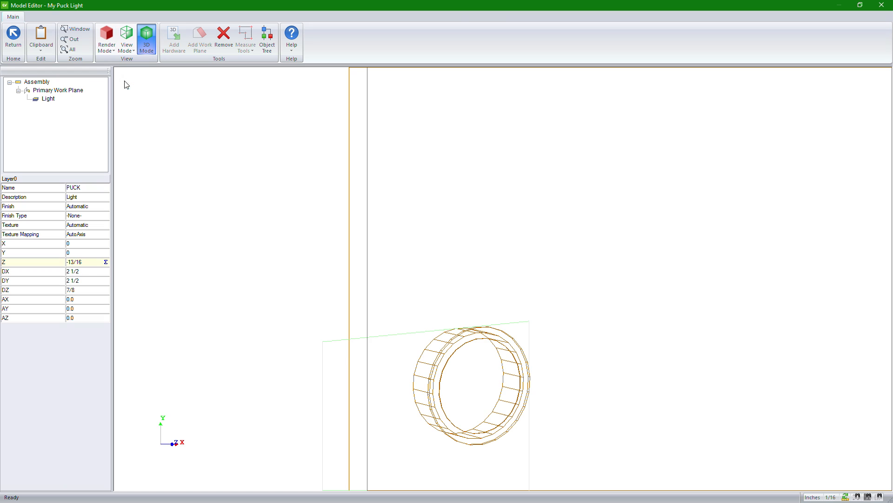
pyautogui.moveTo(362, 362); pyautogui.dragTo(485, 369)
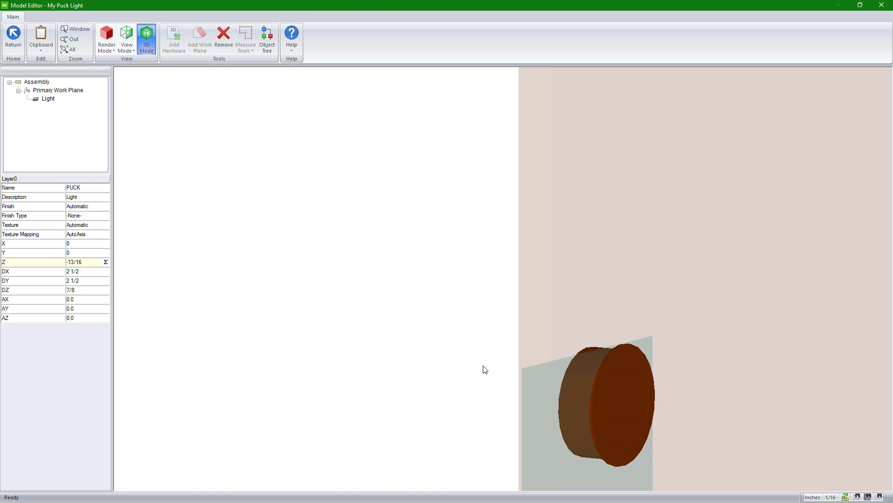
pyautogui.click(127, 50)
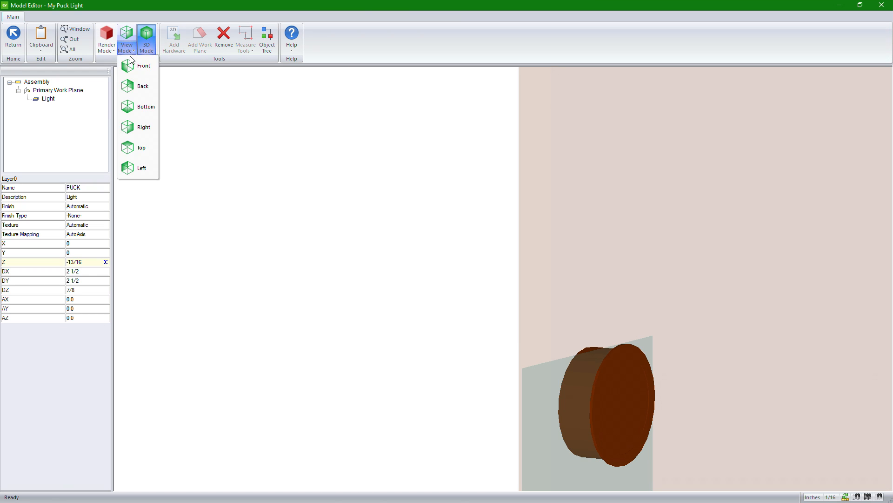
pyautogui.click(137, 71)
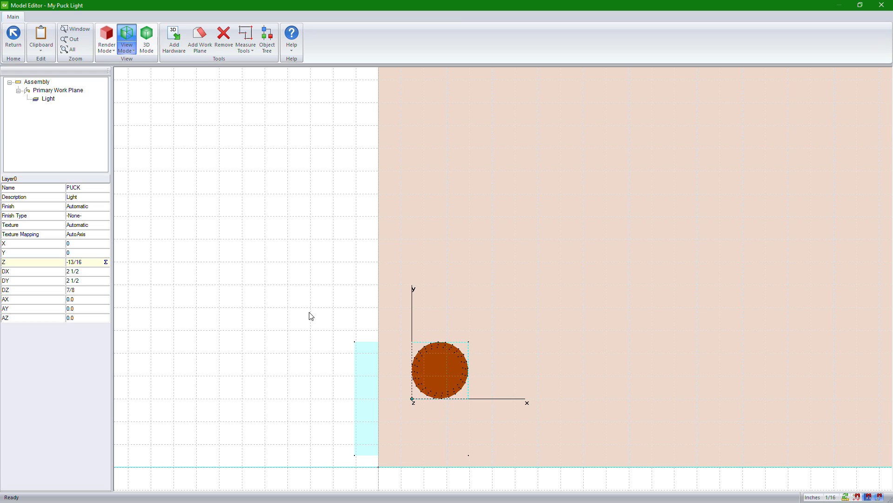
pyautogui.click(113, 45)
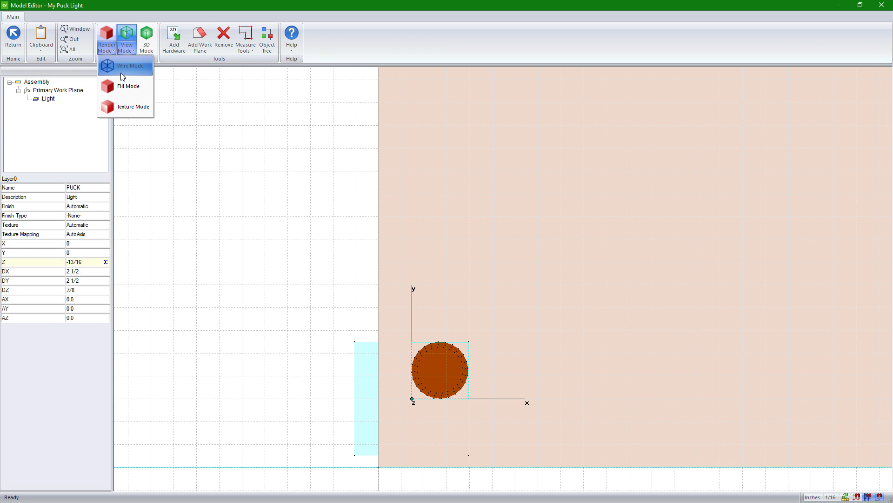
pyautogui.click(121, 73)
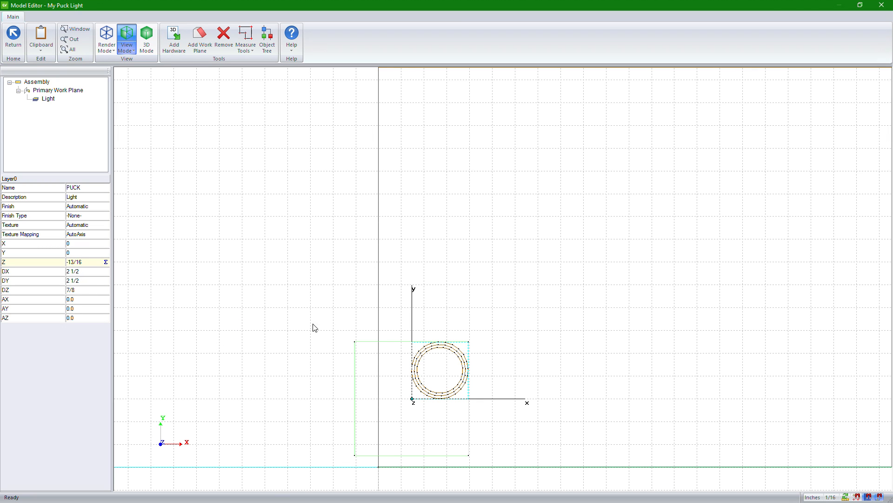
# Step: Drive the Light part's X position with the equation -dx/2, testing it before applying
pyautogui.click(76, 246)
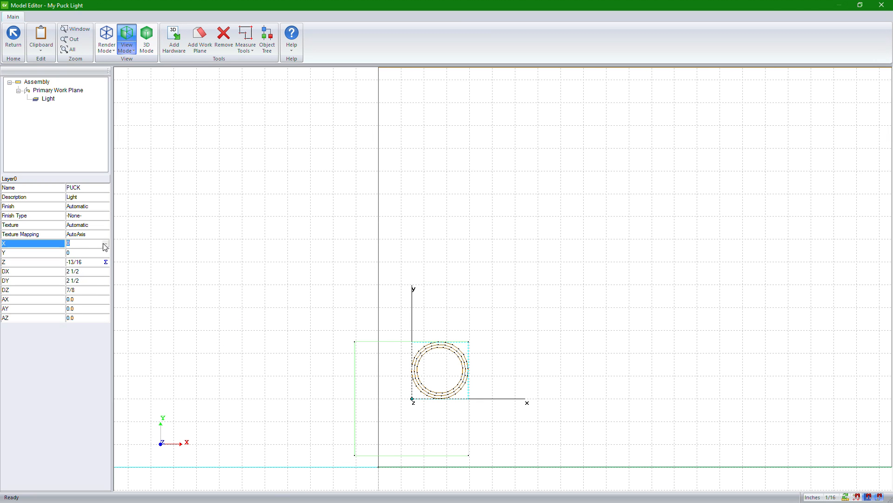
pyautogui.click(106, 244)
pyautogui.click(383, 221)
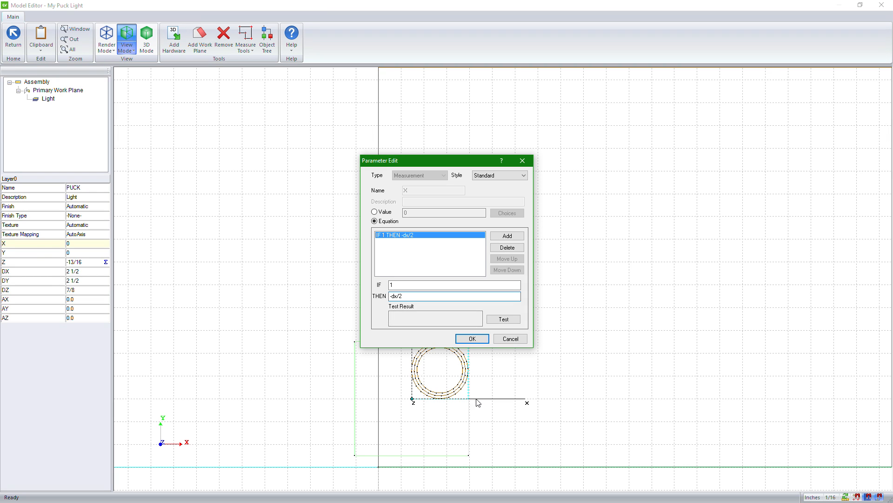
pyautogui.click(504, 319)
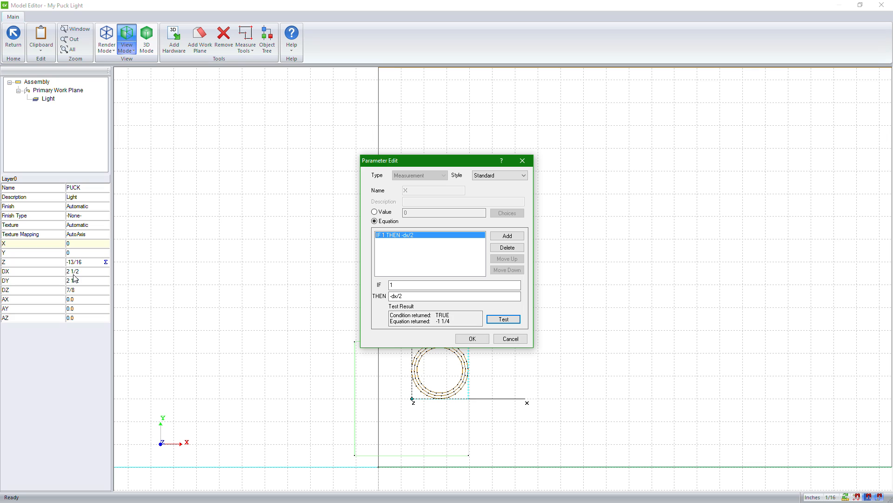
pyautogui.click(484, 339)
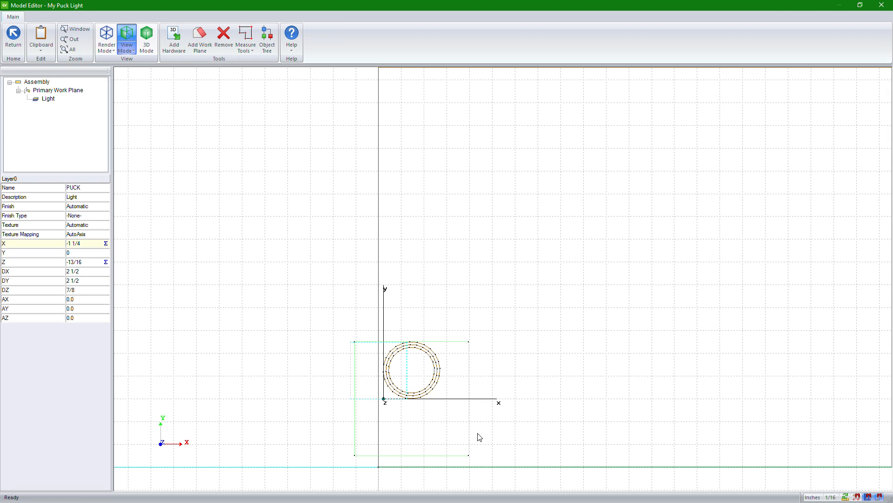
# Step: Drive the Light part's Y position with the equation -dy/2, testing it before applying
pyautogui.click(107, 254)
pyautogui.click(107, 253)
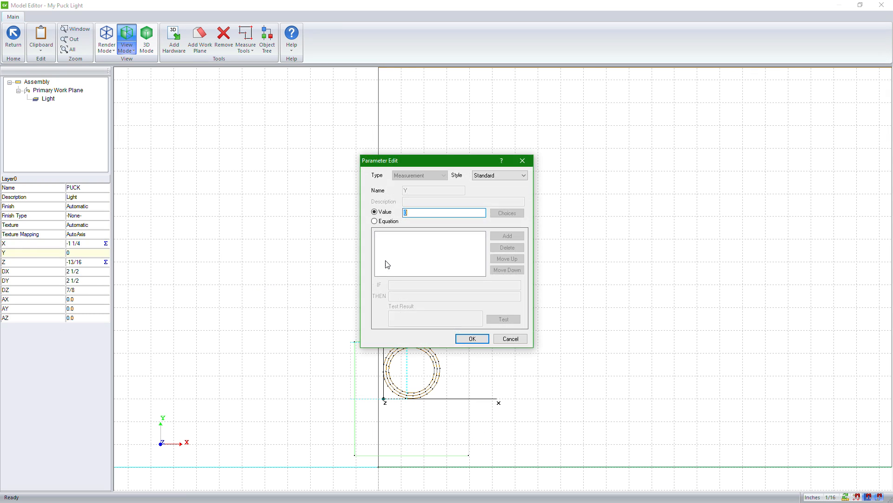
pyautogui.click(375, 221)
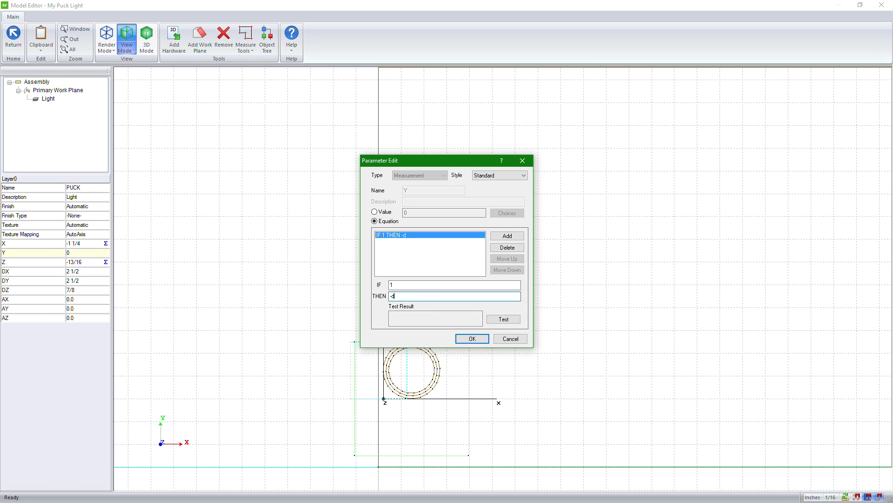
pyautogui.write('-dy/2')
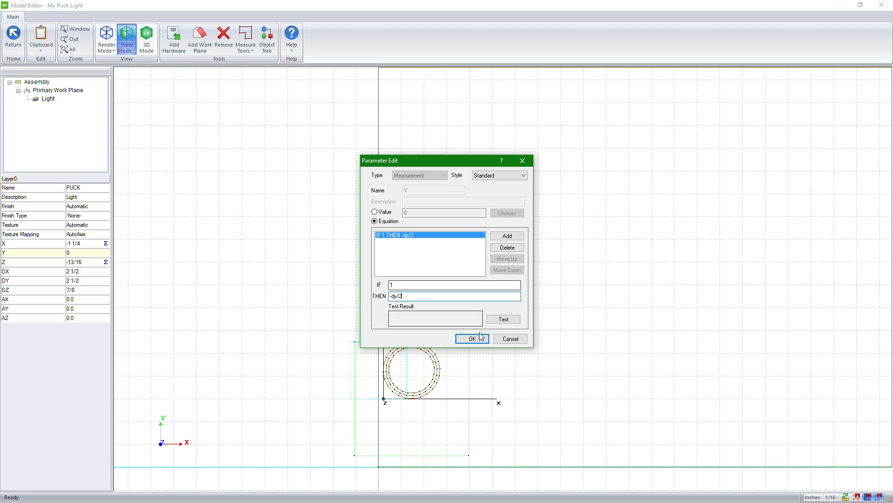
pyautogui.click(500, 318)
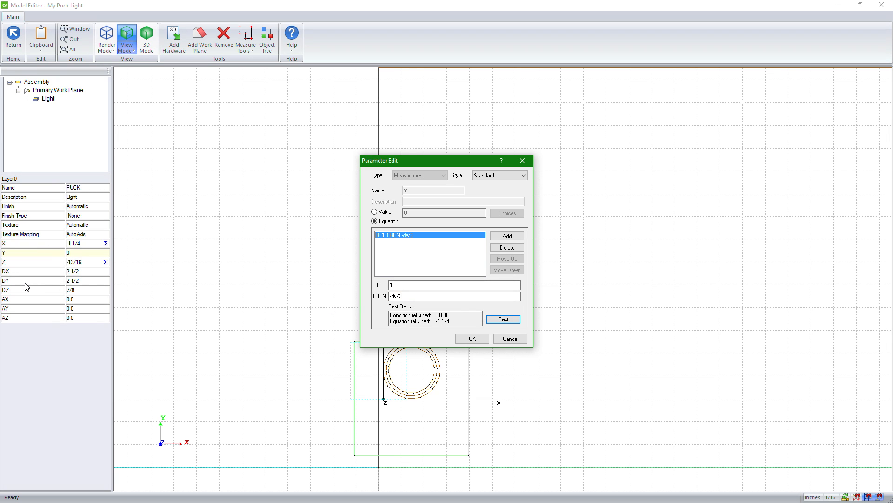
pyautogui.click(480, 341)
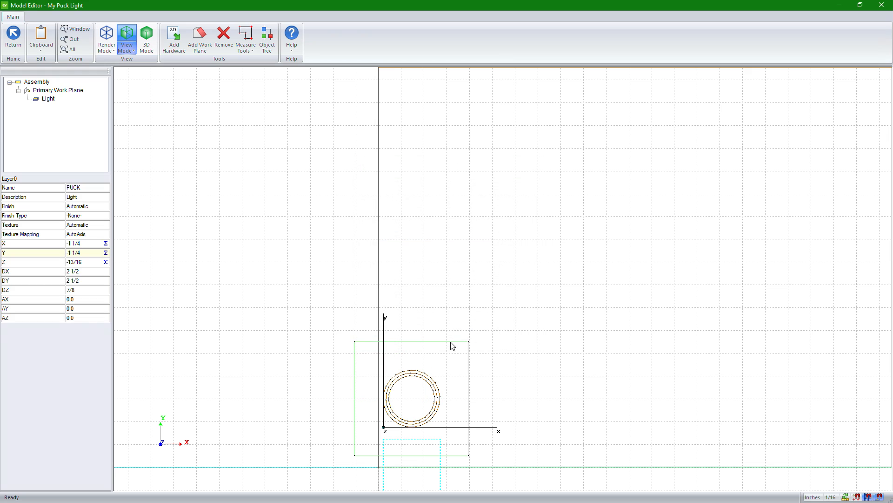
# Step: Reselect the light and examine its position on the panel in 3D from several angles and close up
pyautogui.click(251, 339)
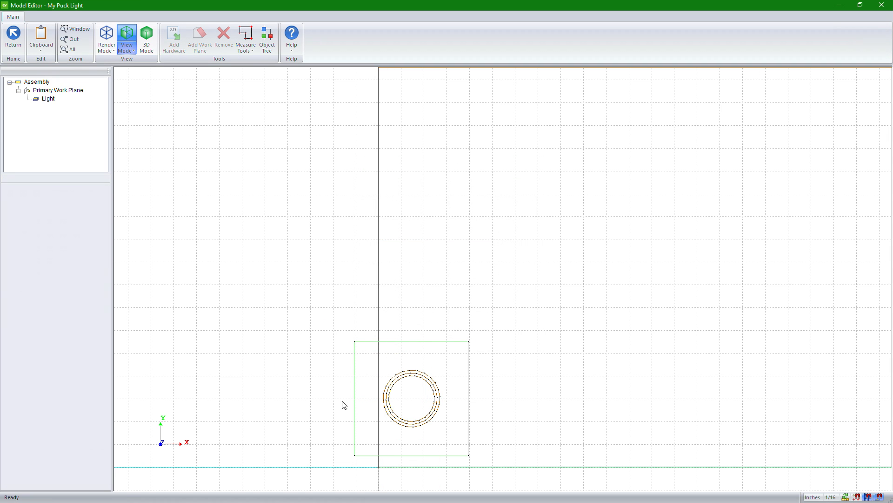
pyautogui.click(411, 403)
pyautogui.click(400, 415)
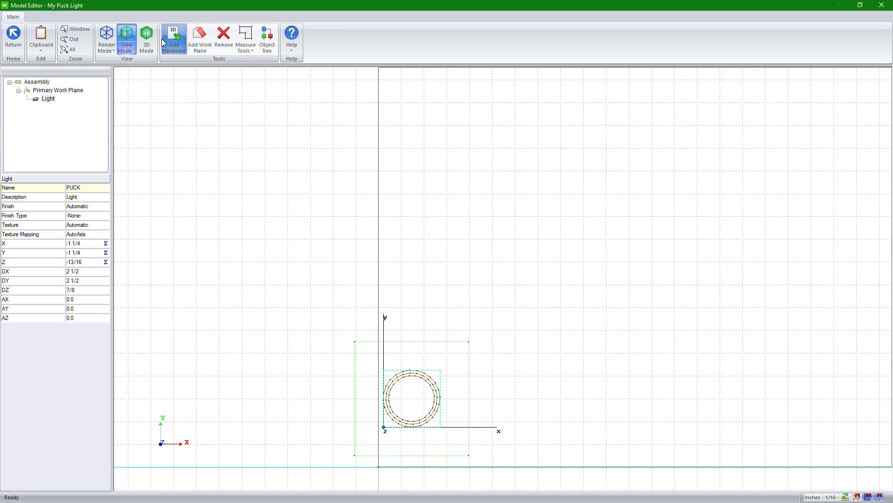
pyautogui.click(146, 40)
pyautogui.moveTo(392, 280); pyautogui.dragTo(838, 293)
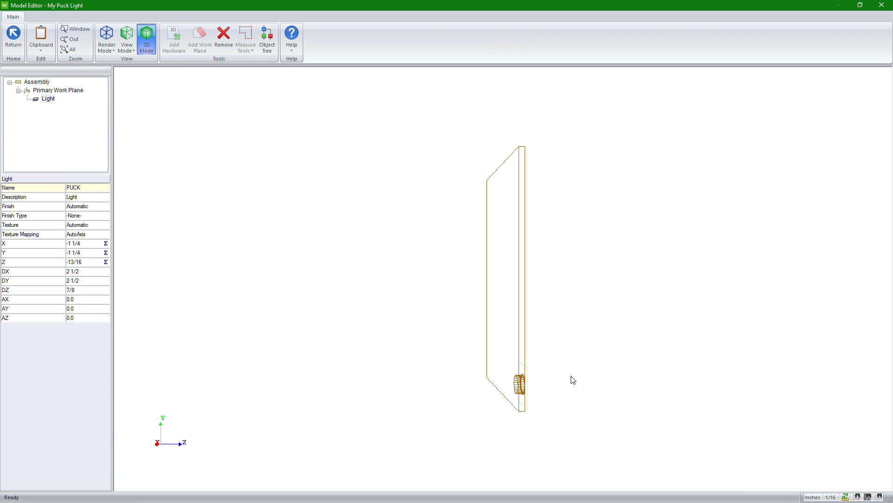
pyautogui.moveTo(572, 375); pyautogui.dragTo(358, 381)
pyautogui.moveTo(544, 371); pyautogui.dragTo(237, 377)
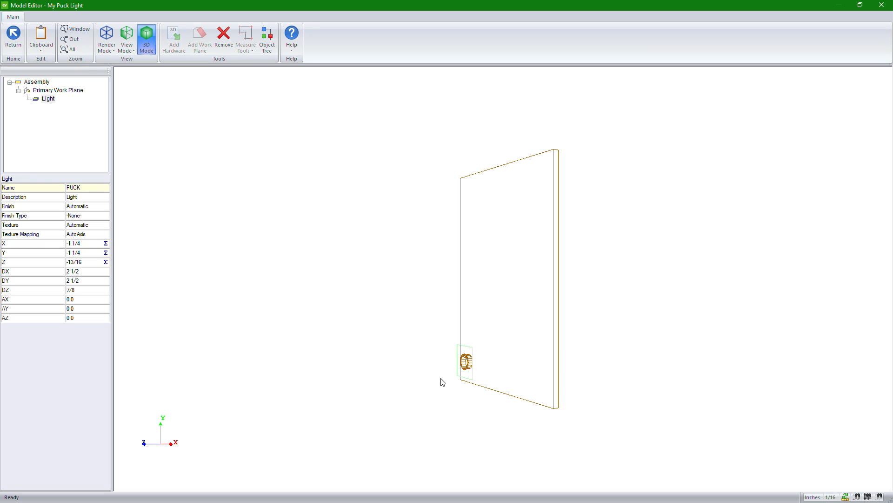
pyautogui.scroll(3, 470, 361)
pyautogui.scroll(3, 563, 245)
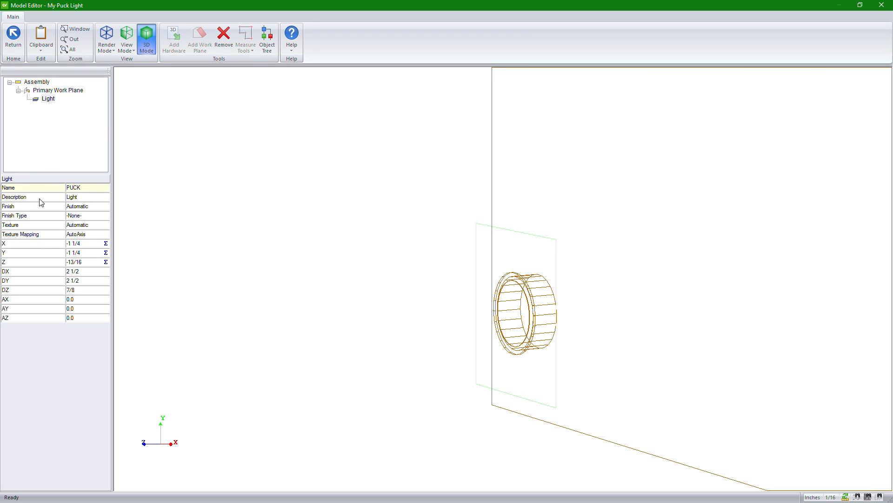
# Step: Select the Primary Work Plane and open its machining drawing on the Back work plane
pyautogui.click(48, 92)
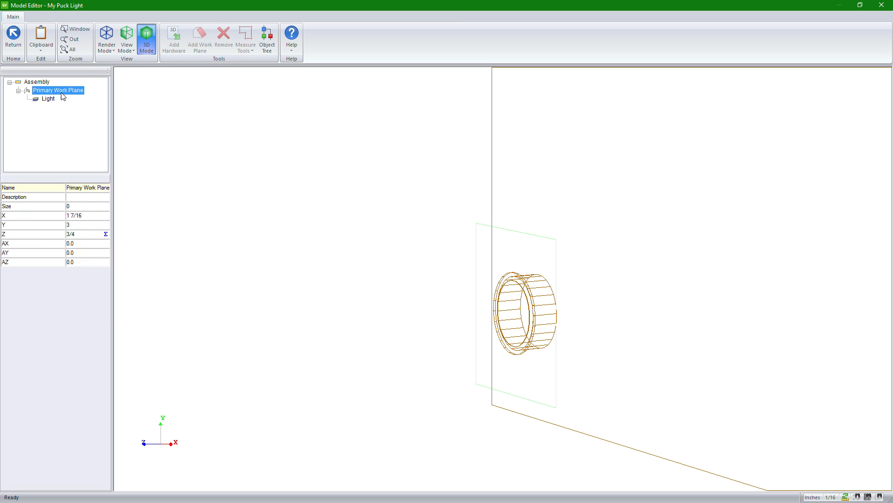
pyautogui.click(126, 40)
pyautogui.click(139, 86)
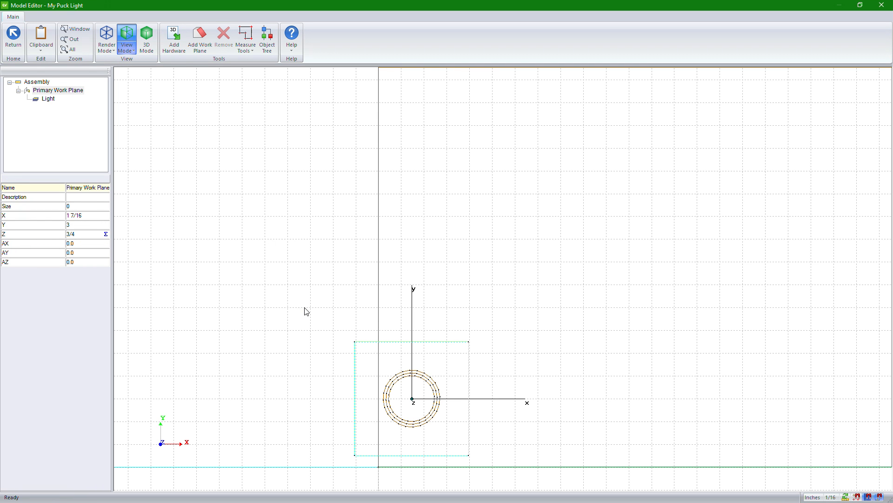
pyautogui.rightClick(48, 91)
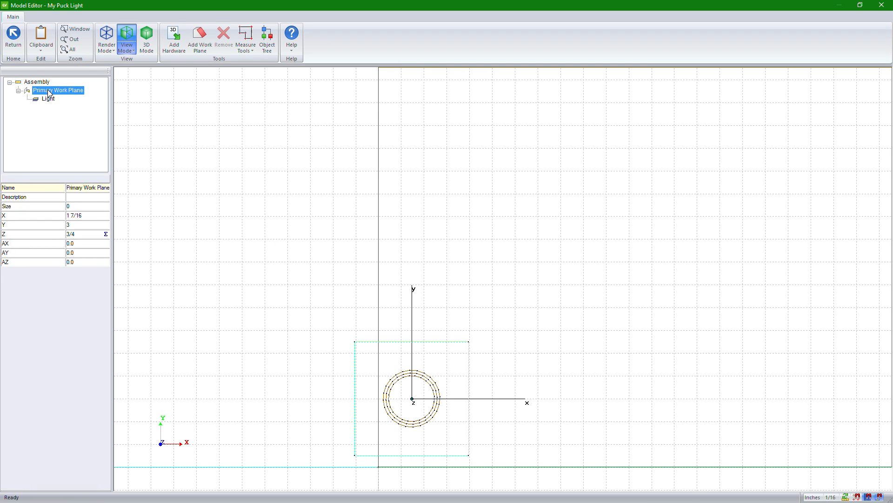
pyautogui.click(44, 106)
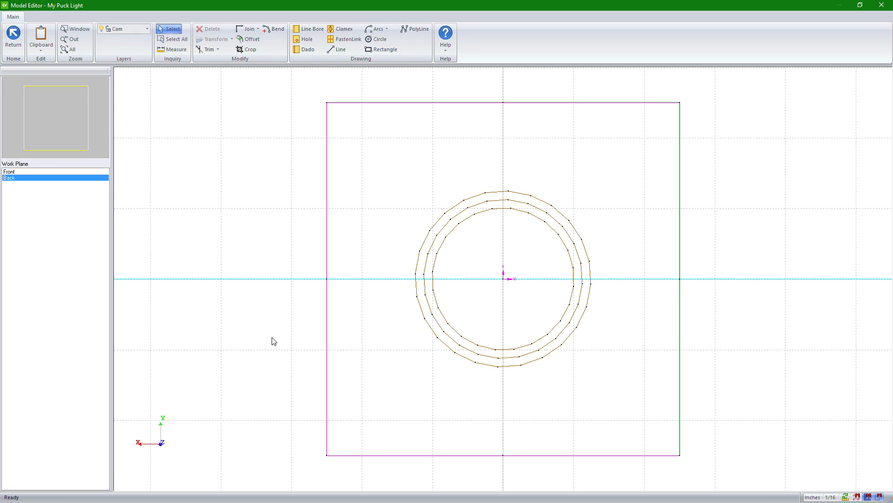
# Step: Place a back hole with diameter 2 and depth 3/4 at the puck light's center, and select it
pyautogui.click(311, 43)
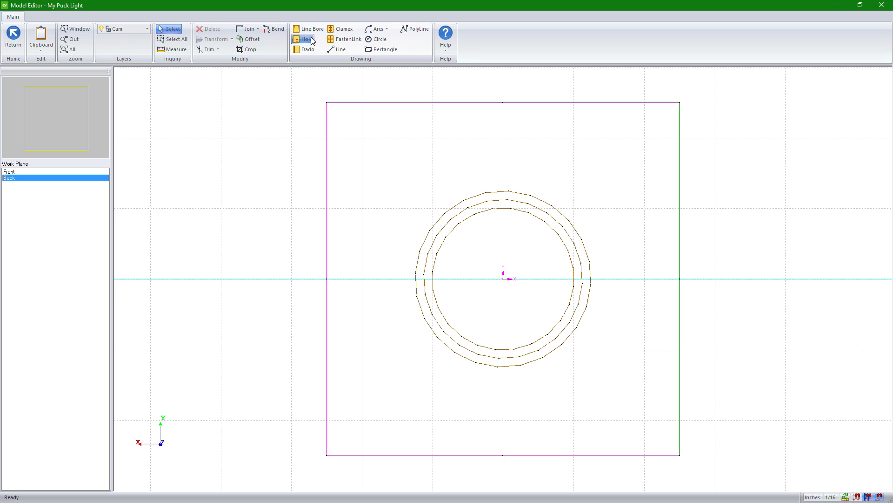
pyautogui.click(503, 278)
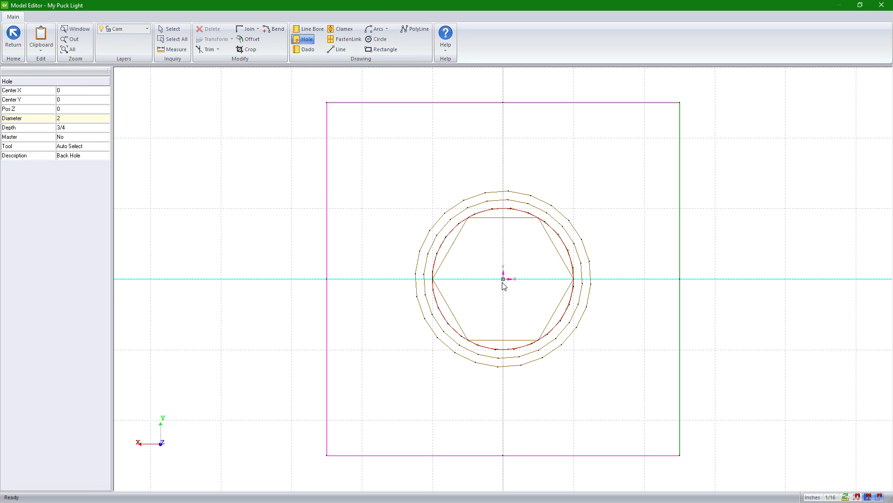
pyautogui.click(170, 29)
pyautogui.click(476, 226)
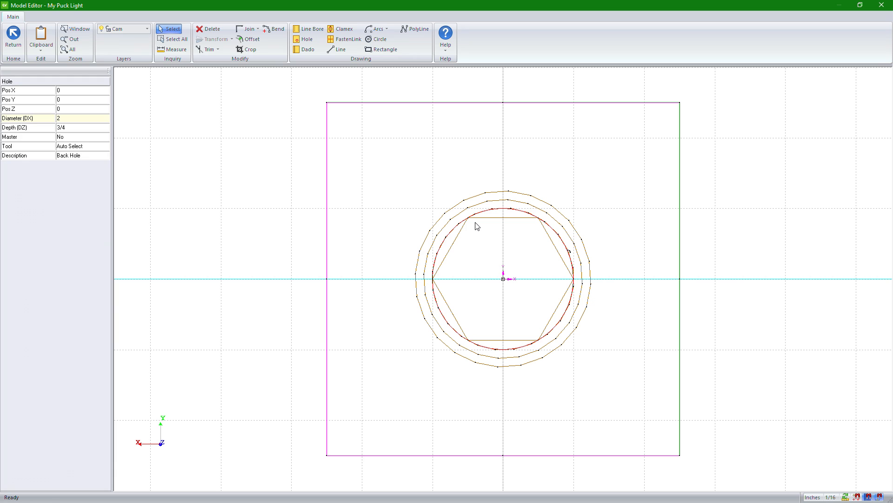
# Step: Drive the back hole's diameter with the equation :.PUCK.DX, testing it before applying
pyautogui.click(79, 92)
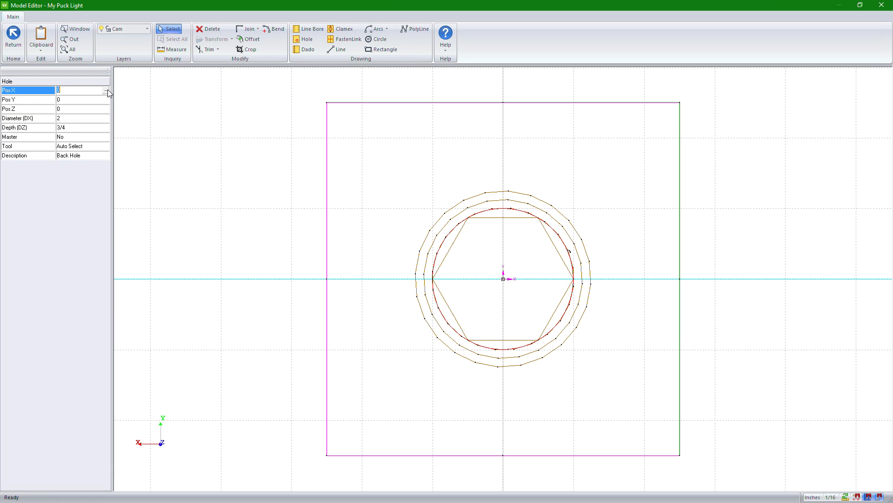
pyautogui.click(91, 120)
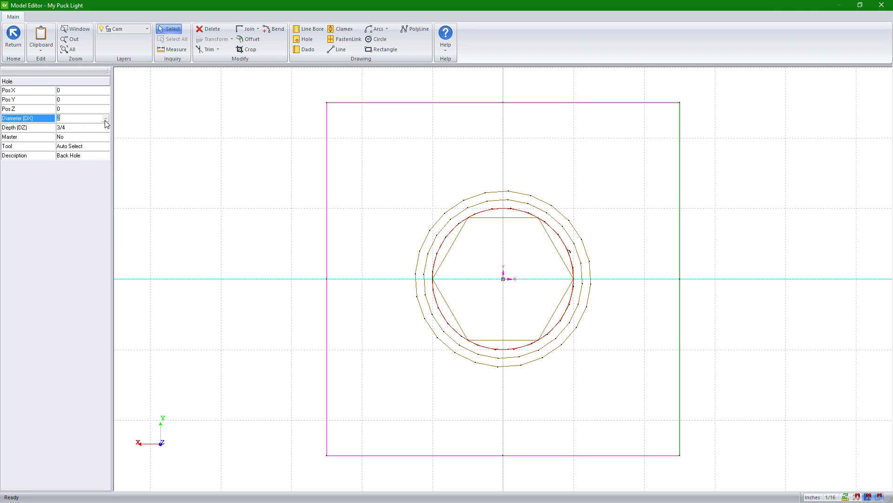
pyautogui.click(105, 119)
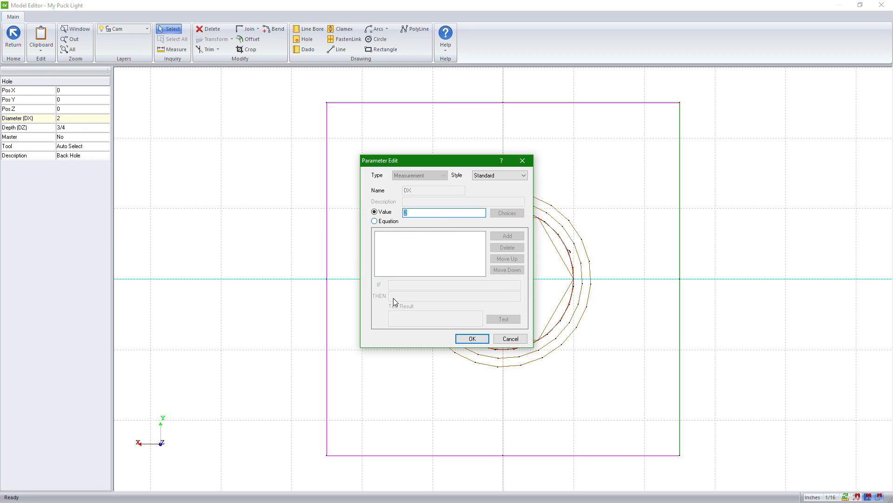
pyautogui.click(384, 222)
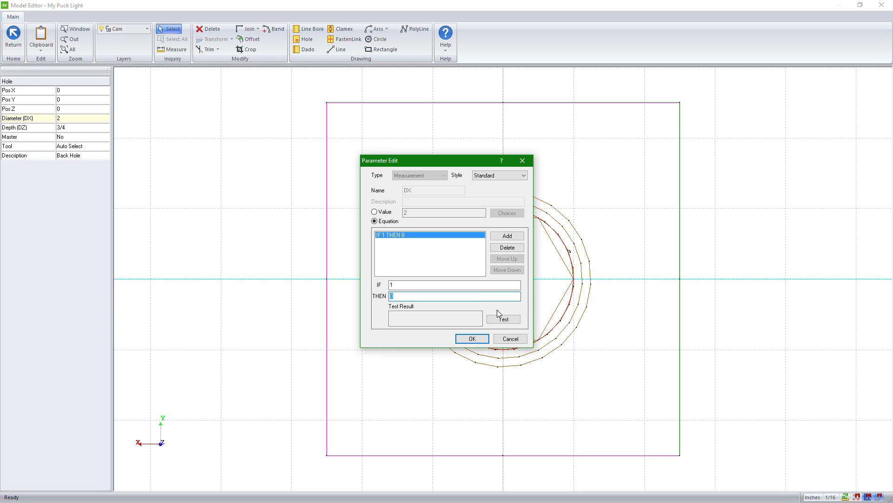
pyautogui.write(':')
pyautogui.write('.PUCK.DX')
pyautogui.click(506, 319)
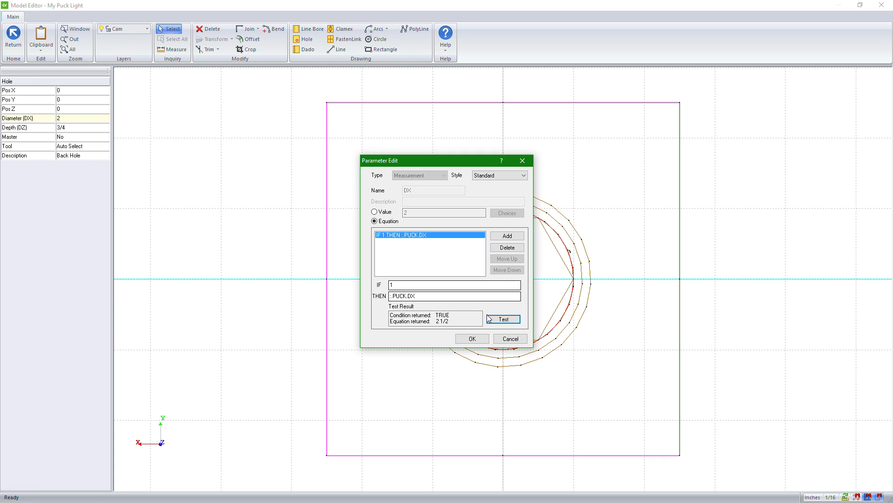
pyautogui.click(487, 345)
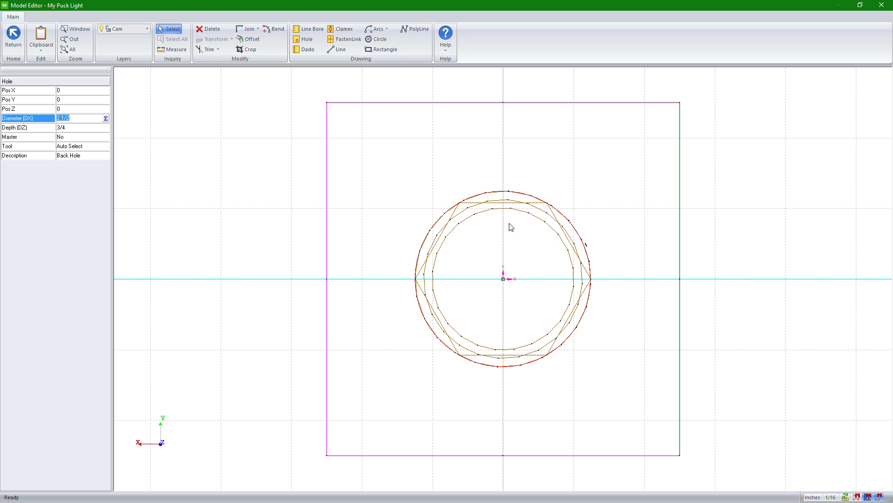
pyautogui.rightClick(134, 259)
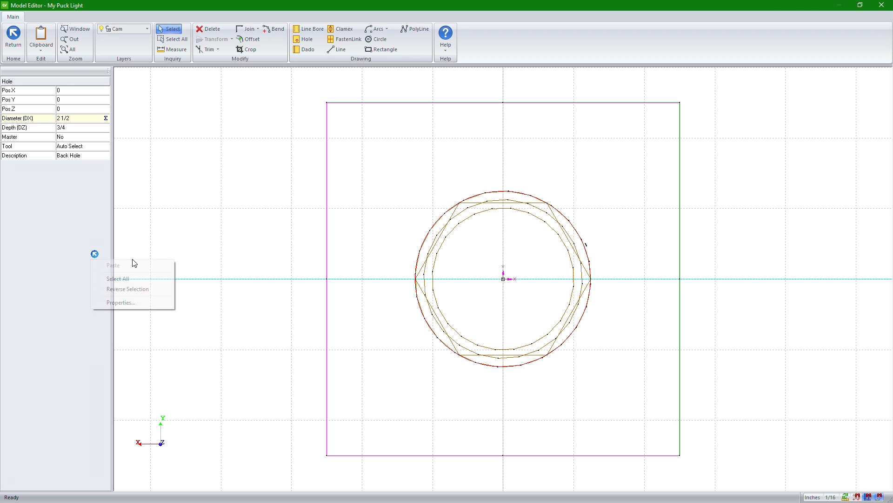
pyautogui.click(141, 302)
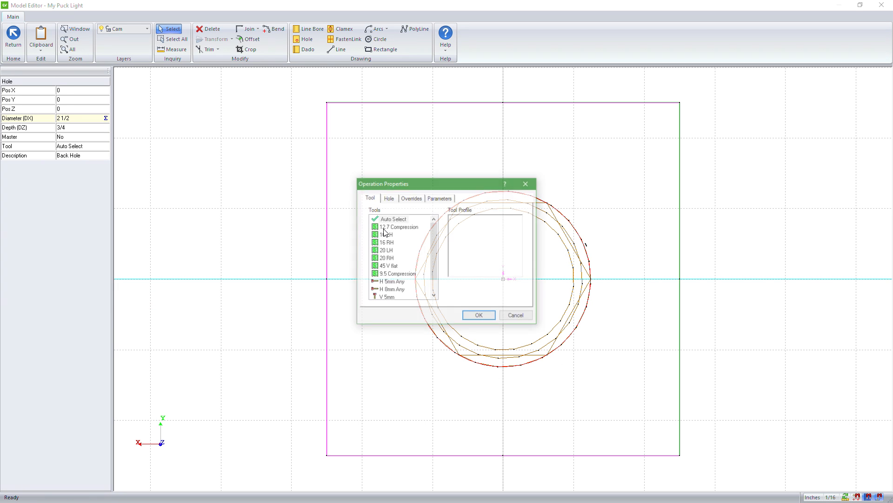
pyautogui.click(517, 316)
# Step: Change the machining drawing's background color to black in the view's advanced layer options
pyautogui.click(256, 279)
pyautogui.rightClick(252, 218)
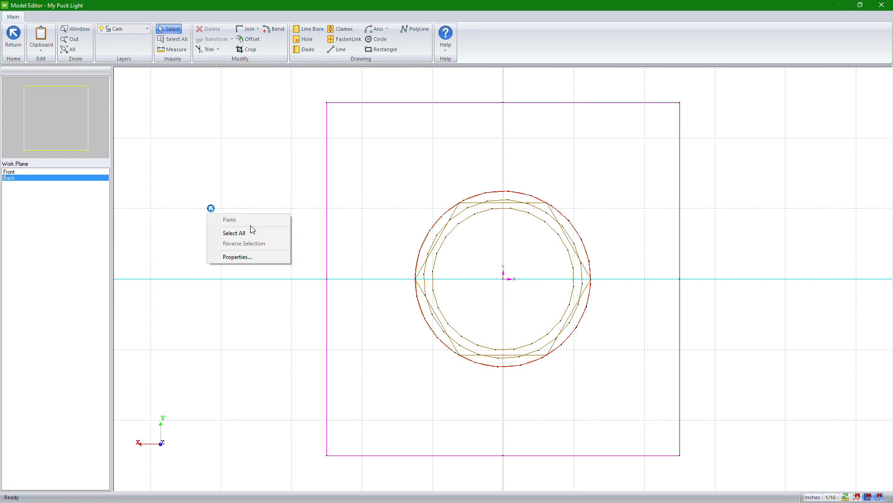
pyautogui.click(251, 257)
pyautogui.click(432, 185)
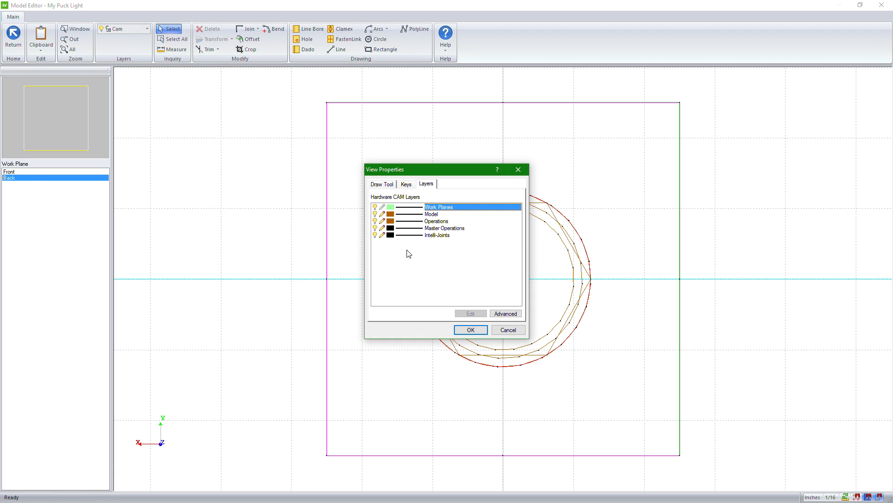
pyautogui.click(506, 314)
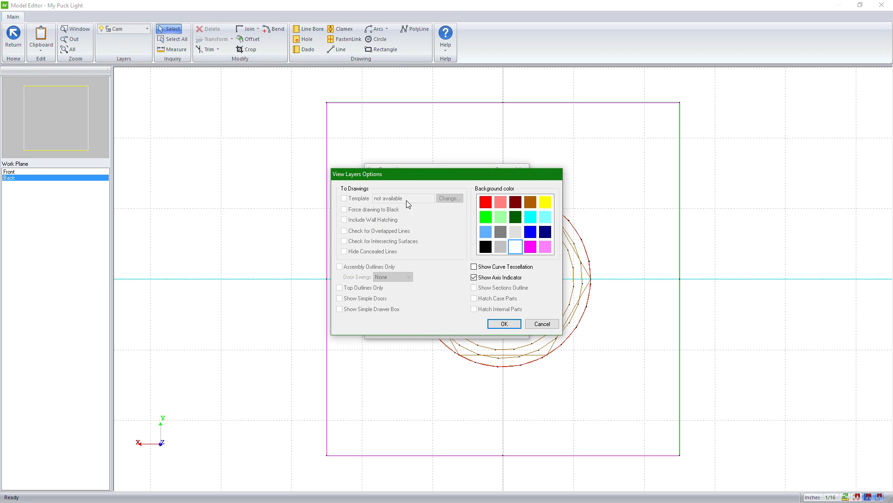
pyautogui.click(486, 247)
pyautogui.click(502, 325)
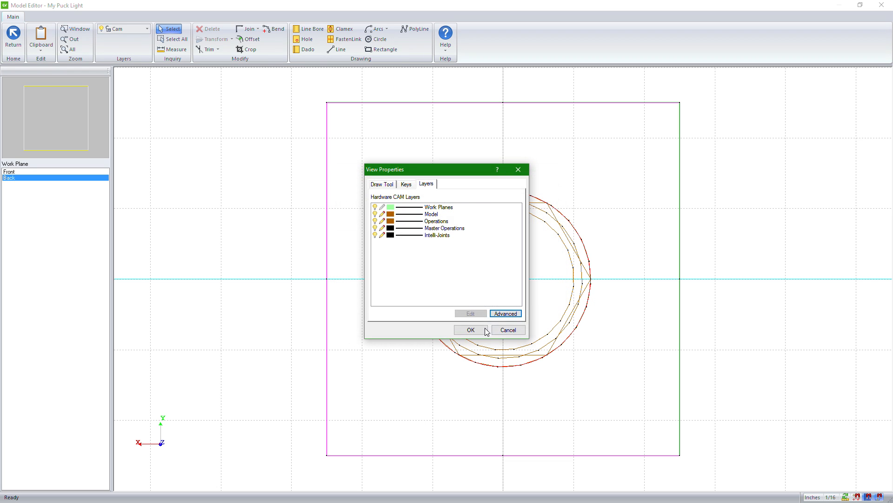
pyautogui.click(473, 312)
pyautogui.scroll(3, 468, 272)
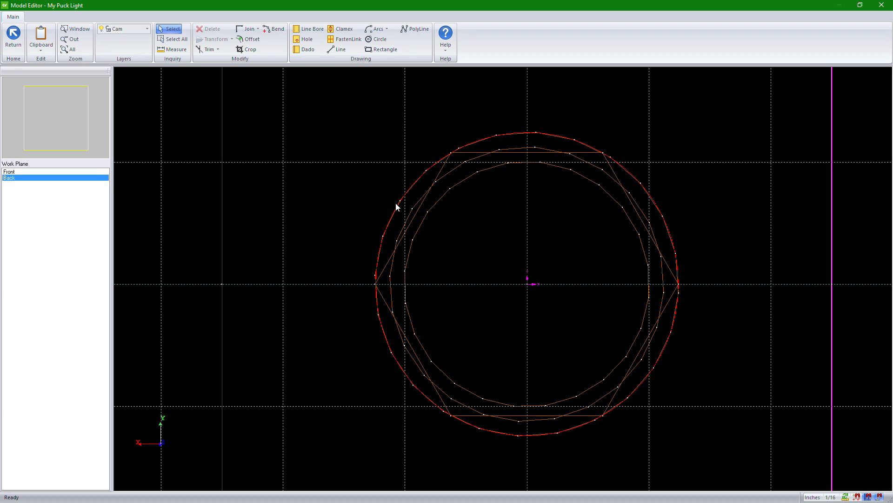
pyautogui.scroll(-3, 398, 203)
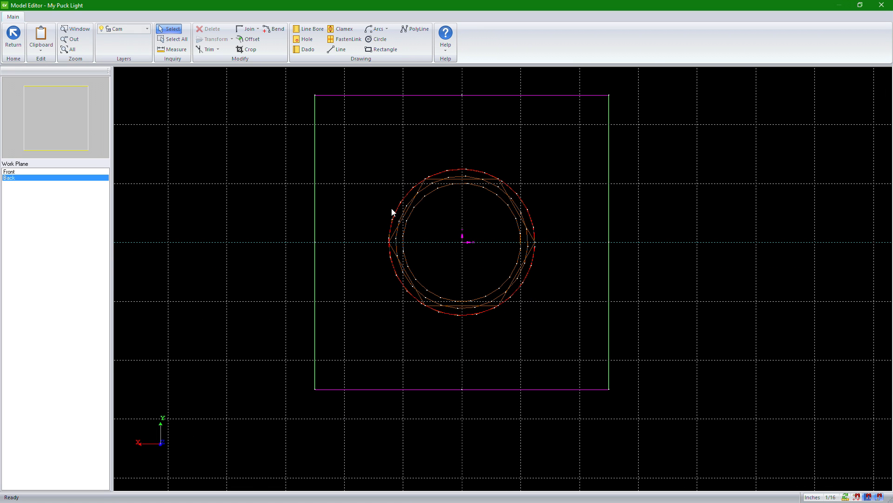
# Step: Test the equation DX/2 for the back hole's X position without applying it
pyautogui.click(396, 208)
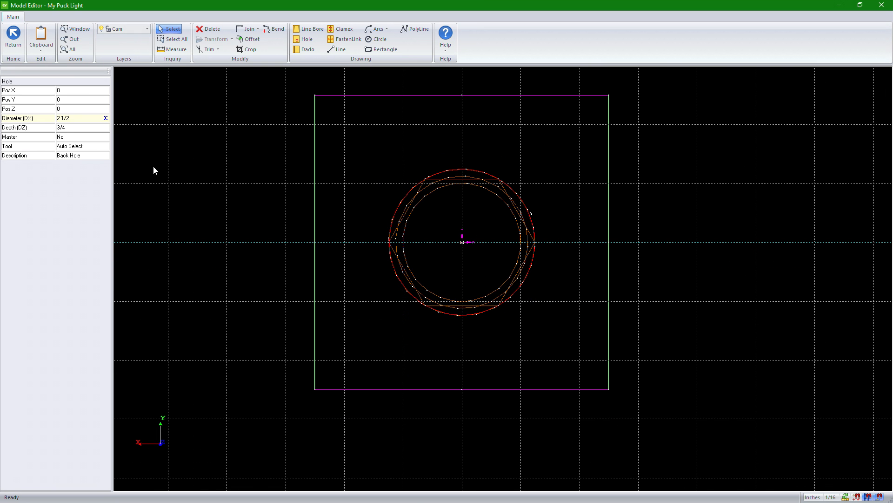
pyautogui.click(68, 93)
pyautogui.click(106, 91)
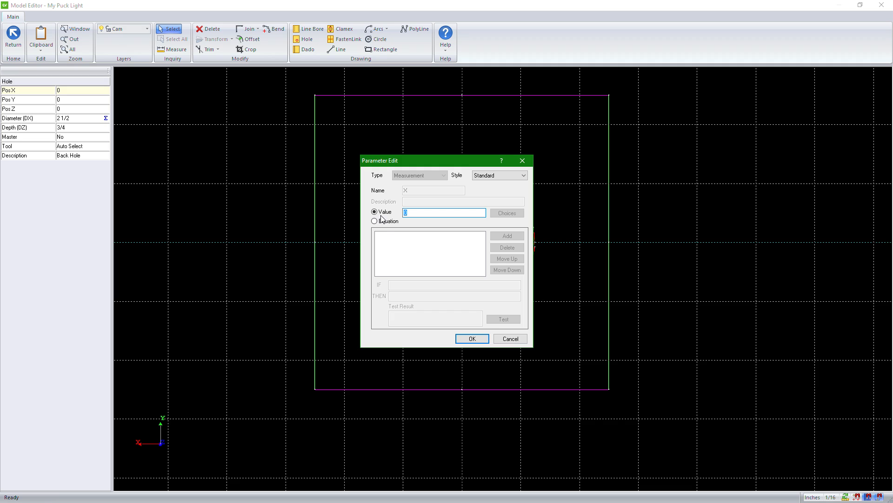
pyautogui.click(375, 221)
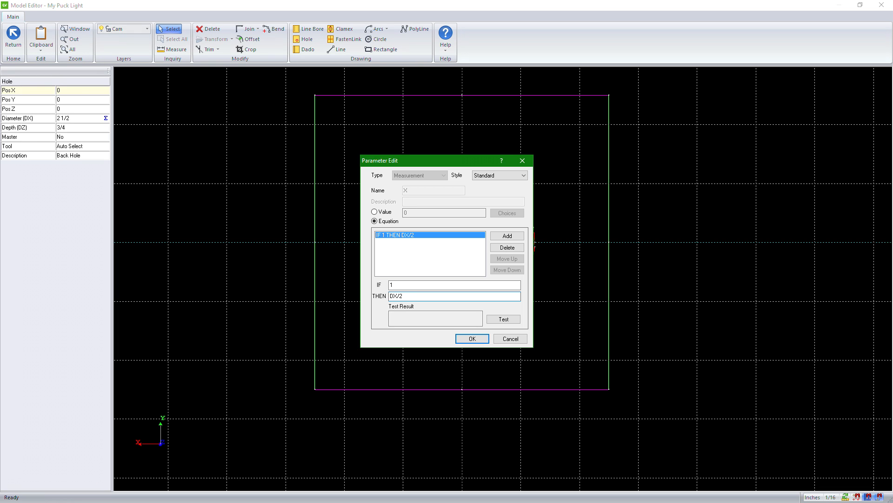
pyautogui.click(514, 319)
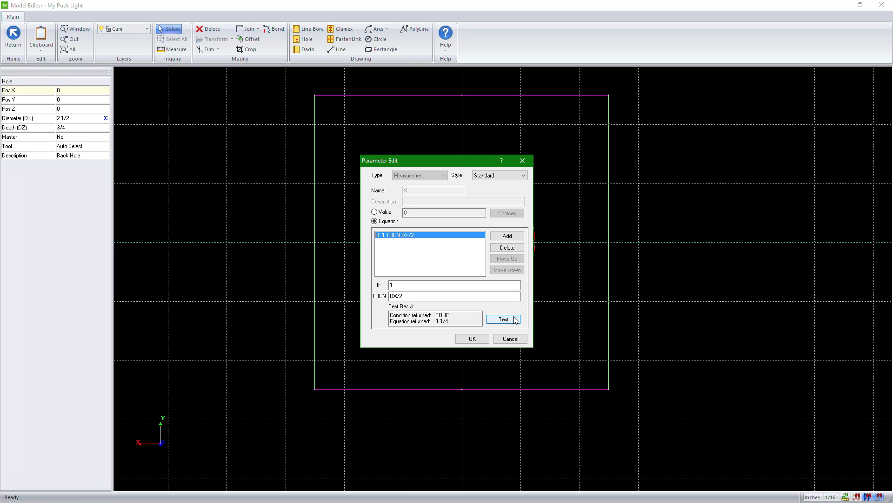
pyautogui.click(512, 340)
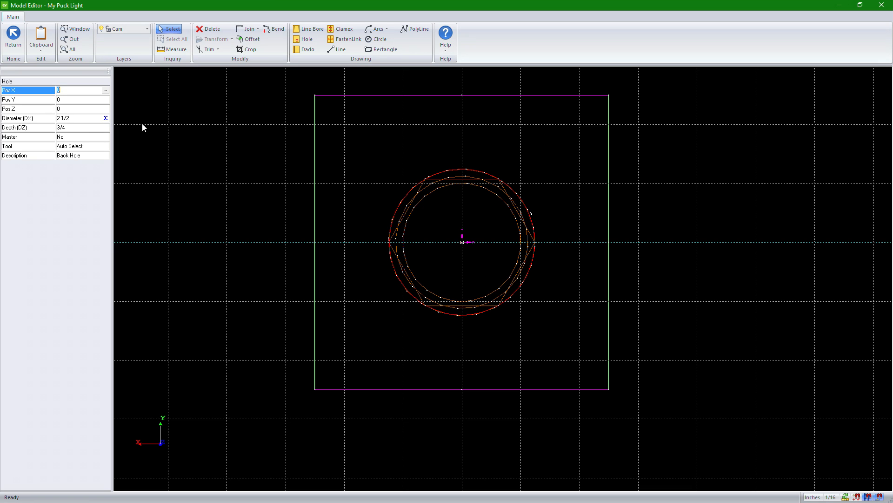
# Step: Make the hole on the Back work plane a master operation and return to the full model
pyautogui.click(13, 38)
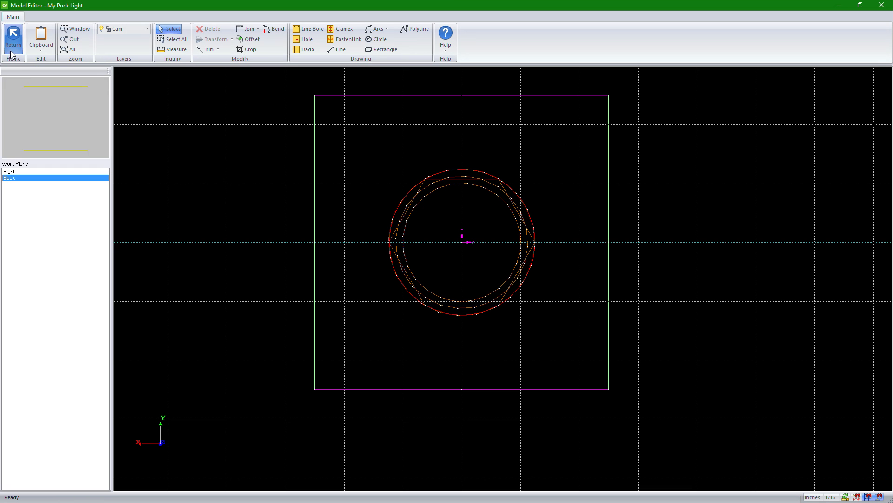
pyautogui.click(19, 173)
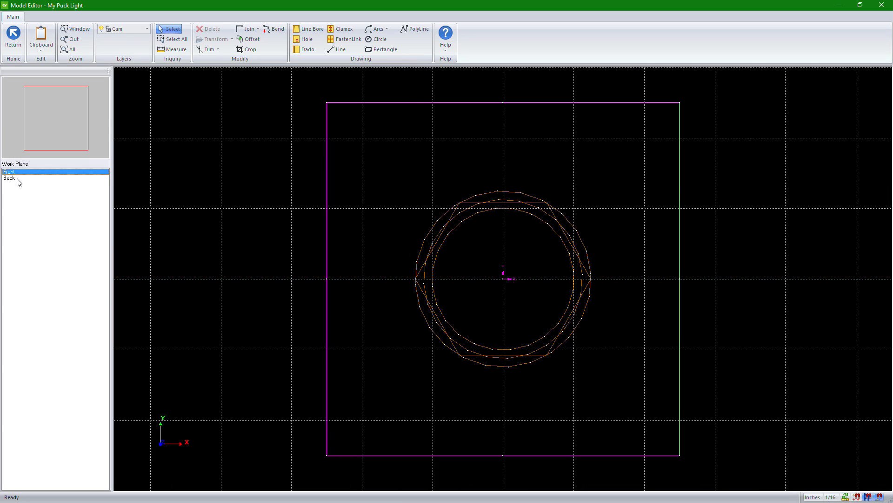
pyautogui.click(17, 178)
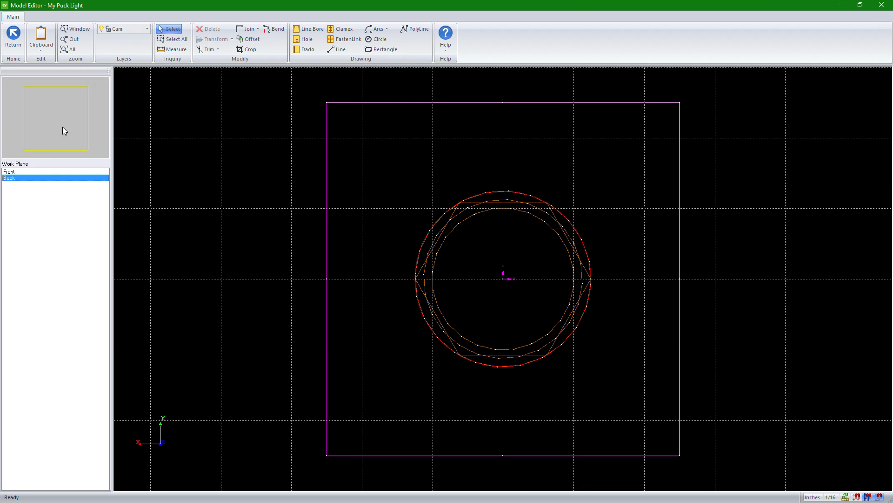
pyautogui.click(432, 225)
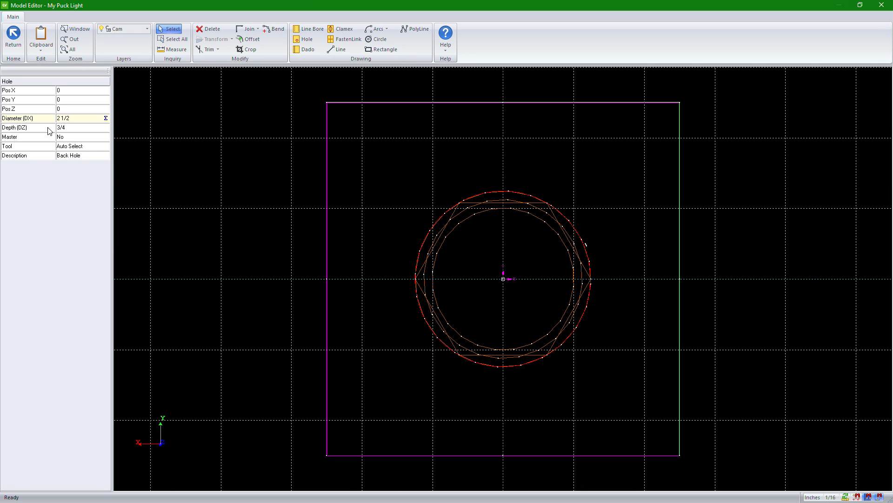
pyautogui.click(74, 137)
pyautogui.click(104, 138)
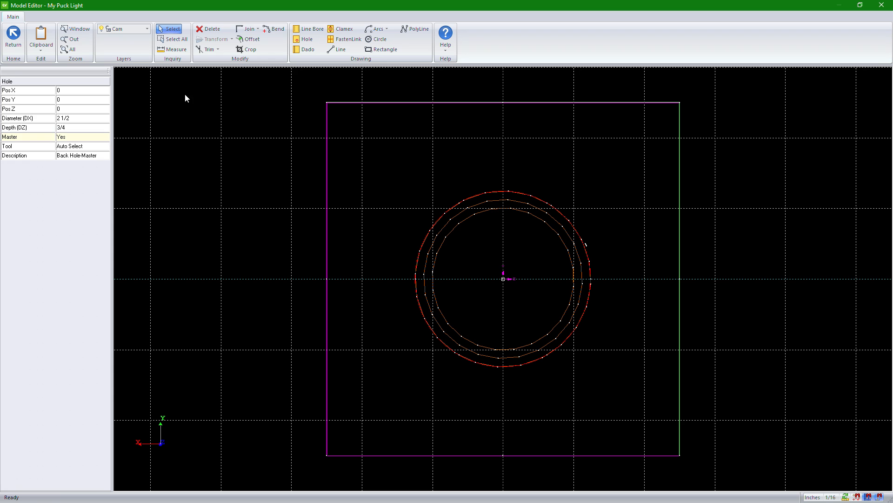
pyautogui.click(12, 44)
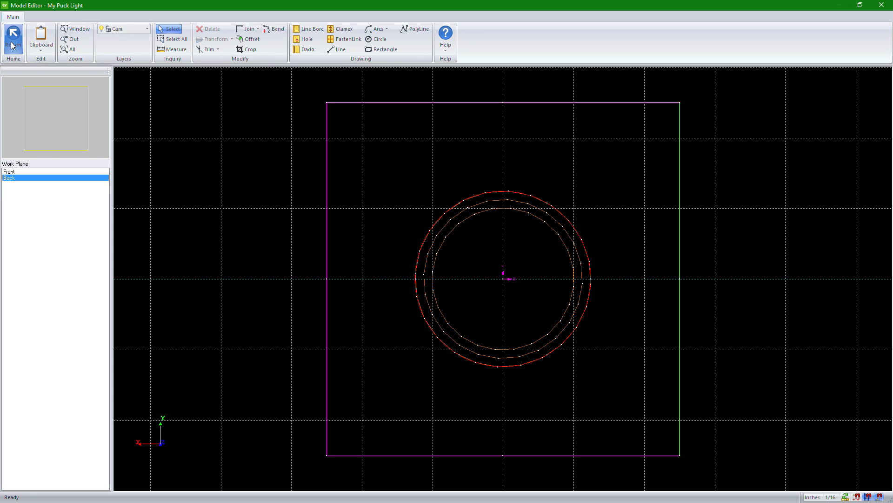
pyautogui.click(13, 45)
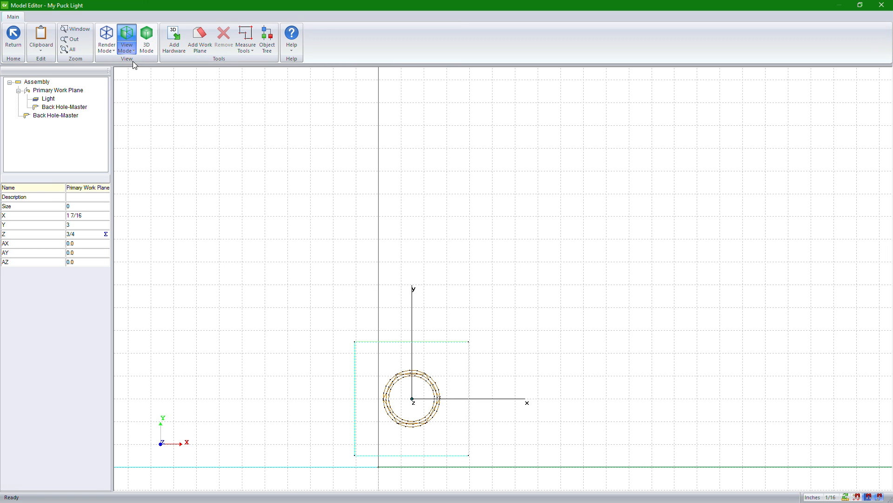
# Step: Examine the puck light and its back hole in the panel as a 3D wireframe from several angles
pyautogui.click(145, 48)
pyautogui.moveTo(458, 311); pyautogui.dragTo(514, 319)
pyautogui.scroll(5, 429, 385)
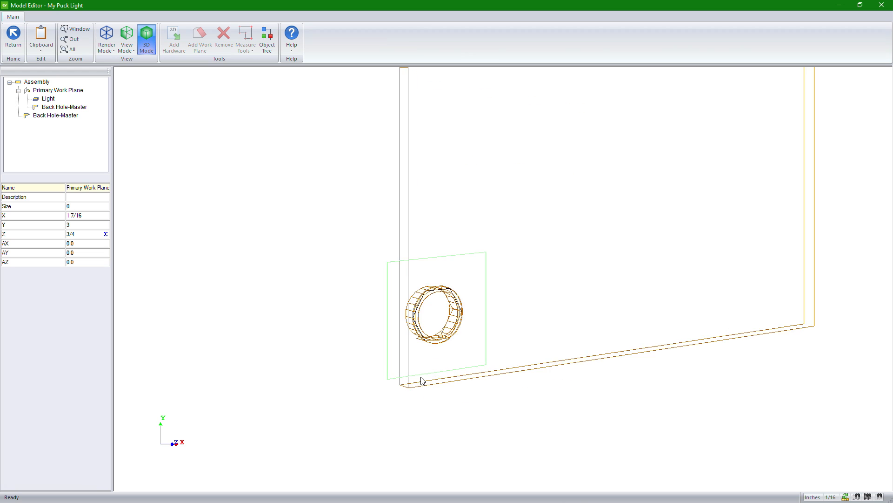
pyautogui.scroll(4, 415, 342)
pyautogui.moveTo(409, 274); pyautogui.dragTo(770, 273)
pyautogui.moveTo(751, 259); pyautogui.dragTo(472, 273, button='middle')
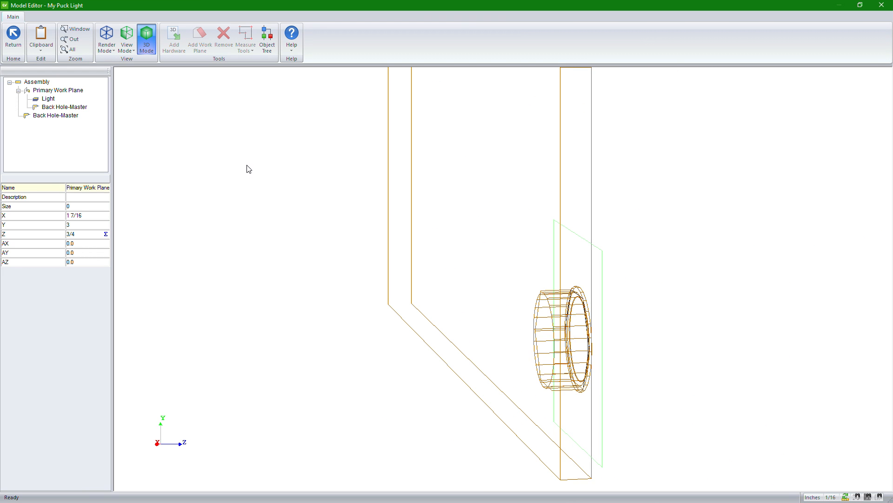
# Step: Render the model in Fill Mode and examine the light and hole from both sides of the panel
pyautogui.click(107, 55)
pyautogui.click(123, 84)
pyautogui.moveTo(281, 199)
pyautogui.mouseDown()
pyautogui.moveTo(591, 299)
pyautogui.moveTo(721, 300)
pyautogui.mouseUp()
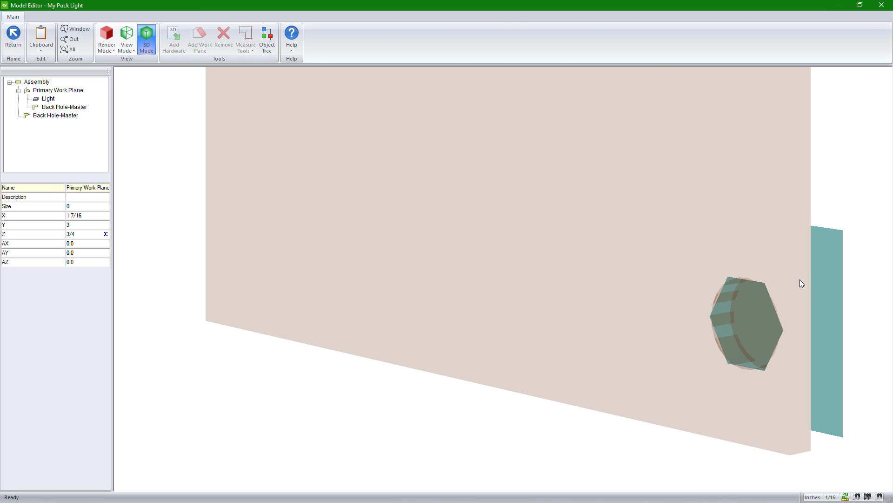
pyautogui.moveTo(794, 295); pyautogui.dragTo(347, 300)
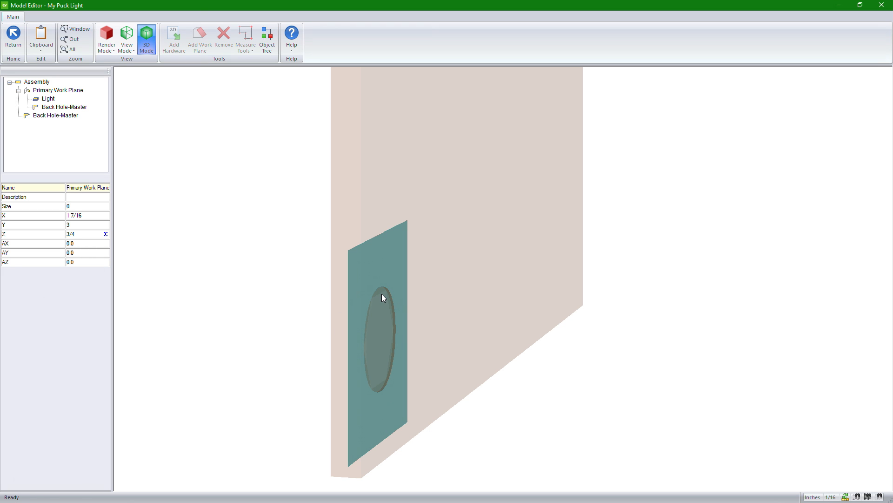
pyautogui.moveTo(351, 309); pyautogui.dragTo(772, 269)
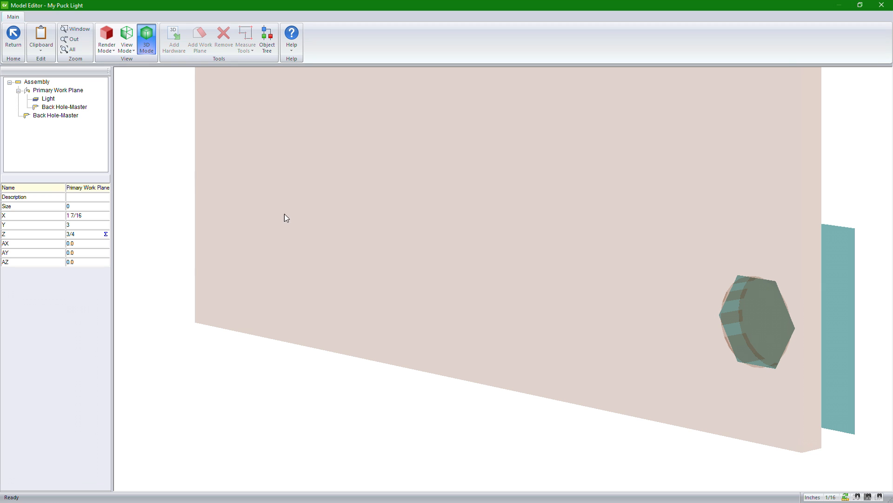
pyautogui.click(103, 53)
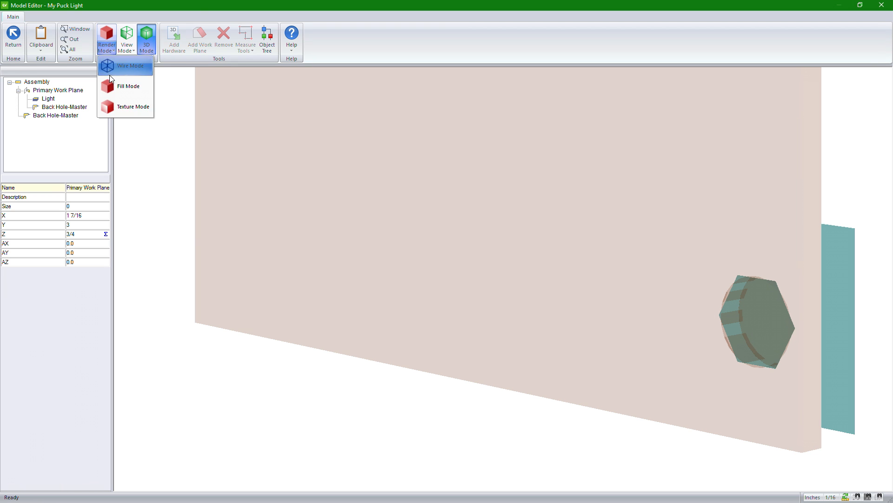
pyautogui.click(111, 87)
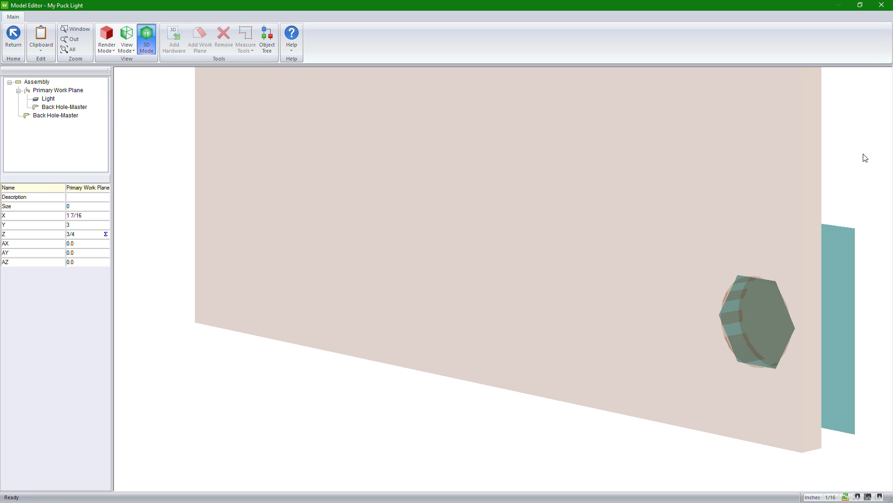
pyautogui.moveTo(726, 244); pyautogui.dragTo(205, 211)
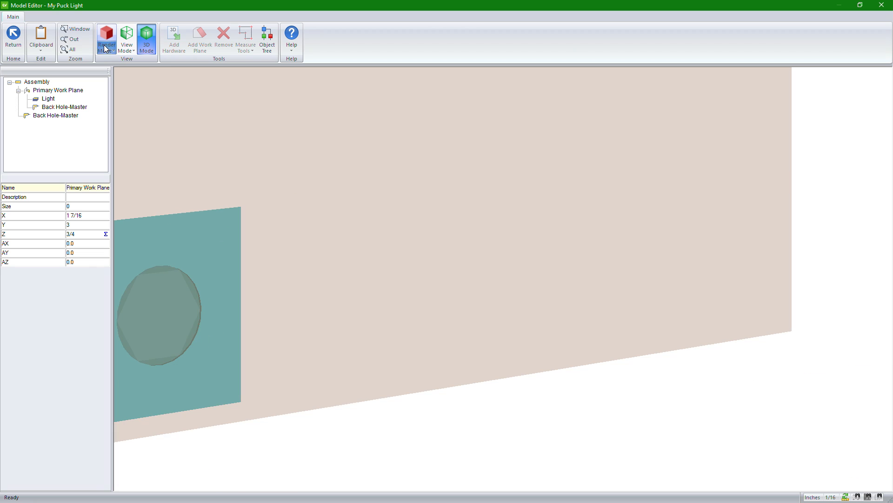
# Step: Show the model from the Right and examine the panel's edge close up at the light
pyautogui.click(114, 53)
pyautogui.click(127, 41)
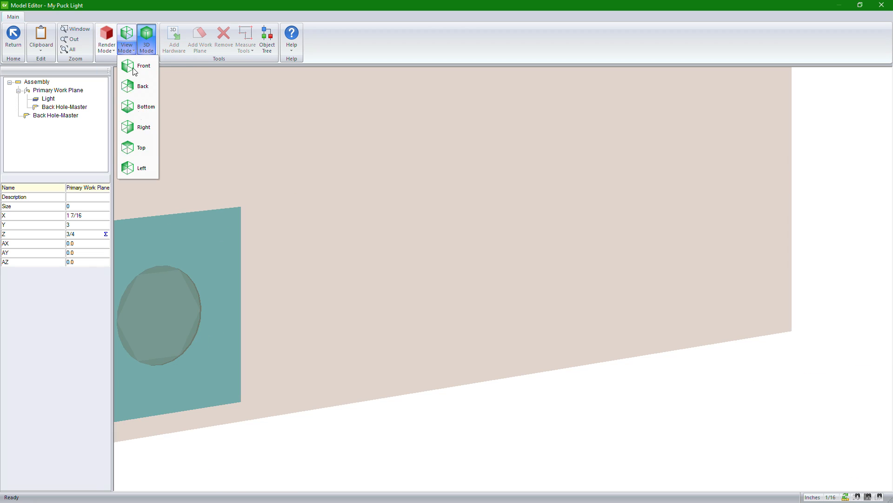
pyautogui.click(147, 126)
pyautogui.scroll(5, 521, 398)
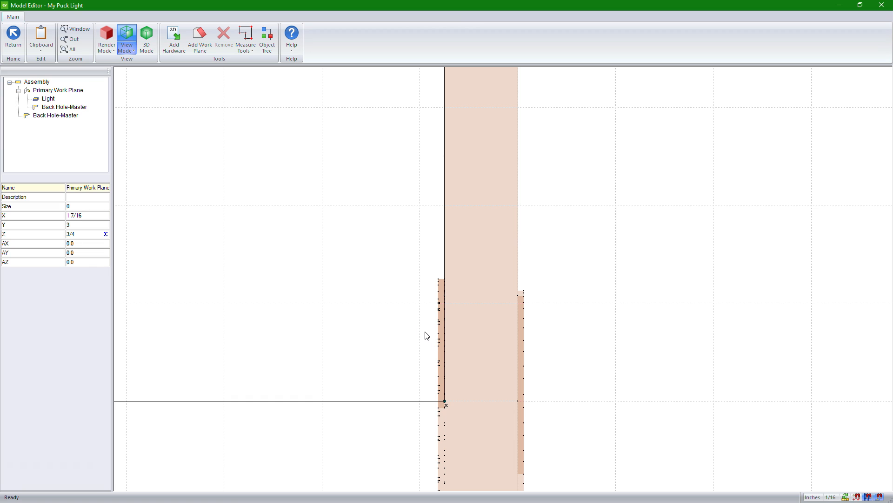
# Step: Set the Light part's finish to Black, searching the finish list instead of using the automatic finish
pyautogui.scroll(-3, 367, 282)
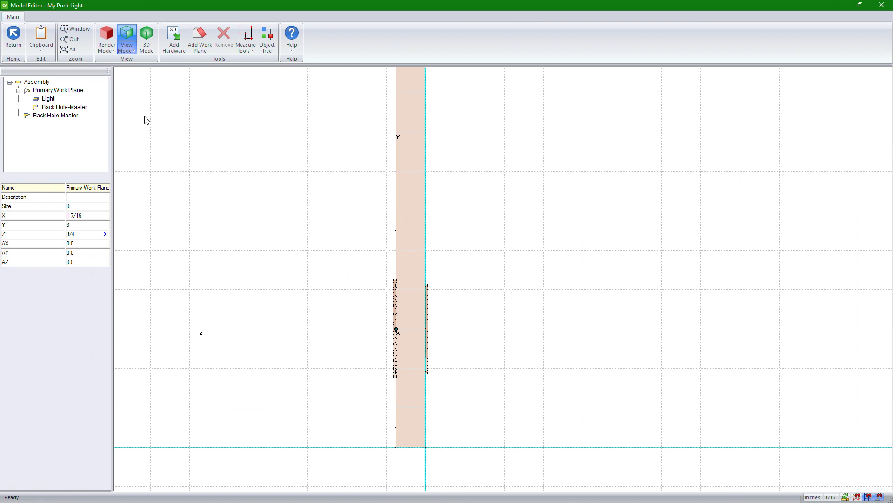
pyautogui.click(83, 198)
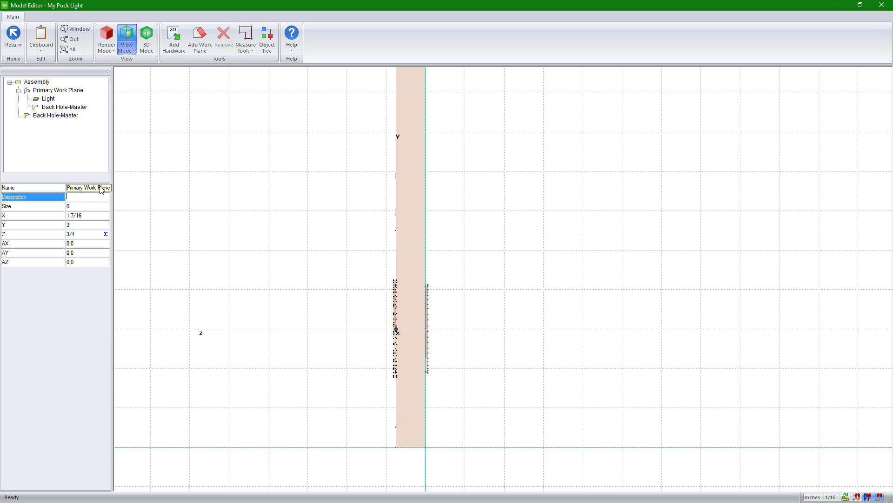
pyautogui.click(49, 99)
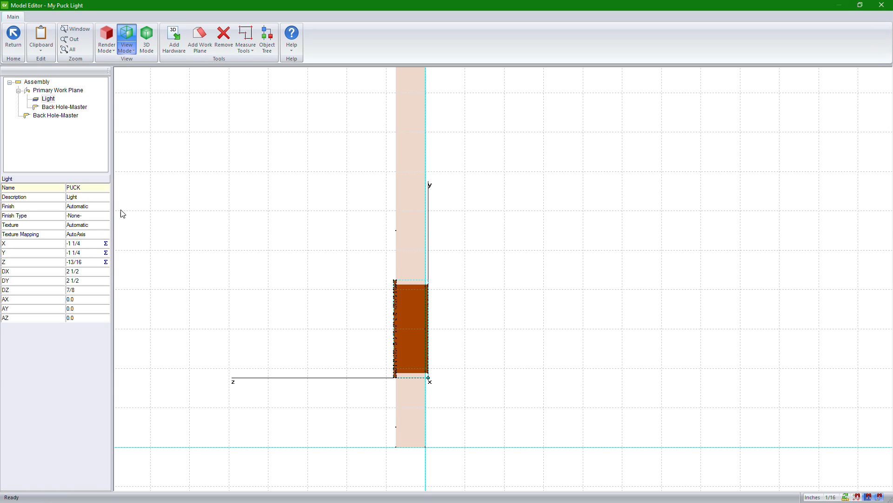
pyautogui.click(104, 210)
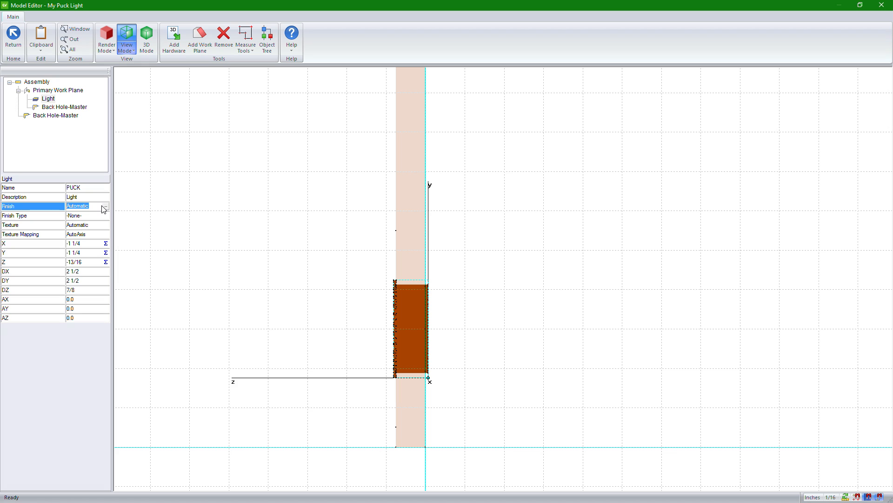
pyautogui.click(107, 206)
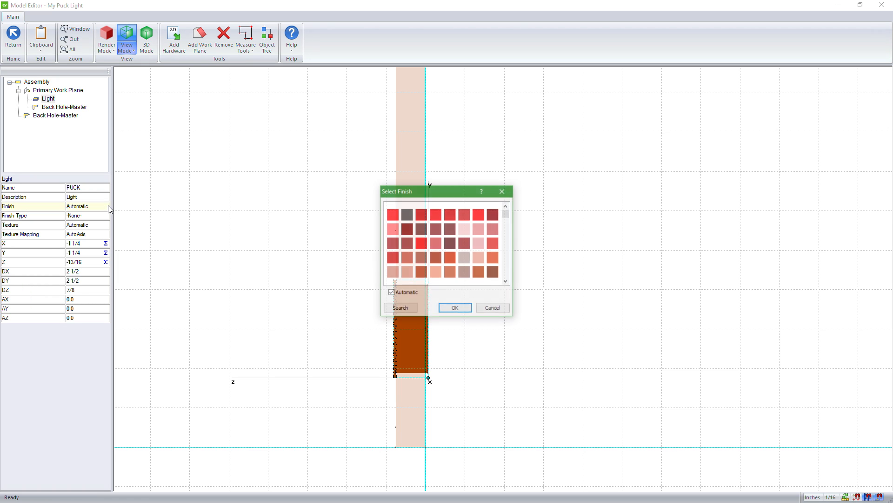
pyautogui.click(411, 293)
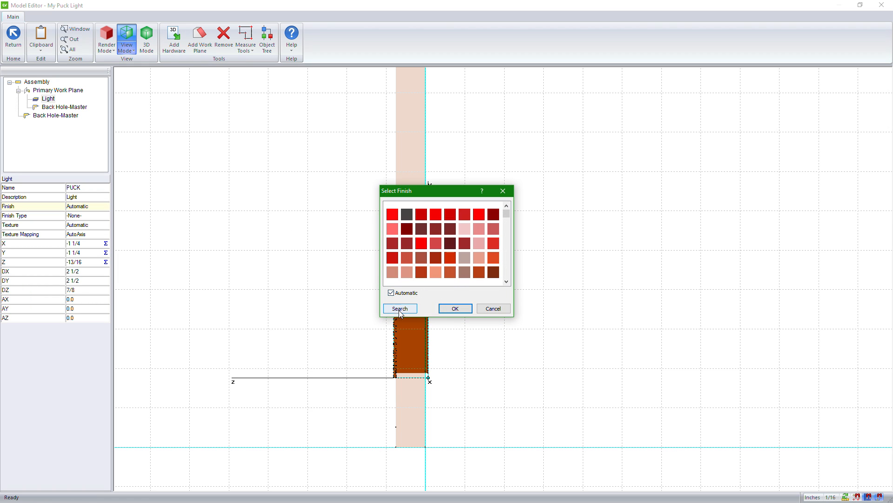
pyautogui.click(400, 308)
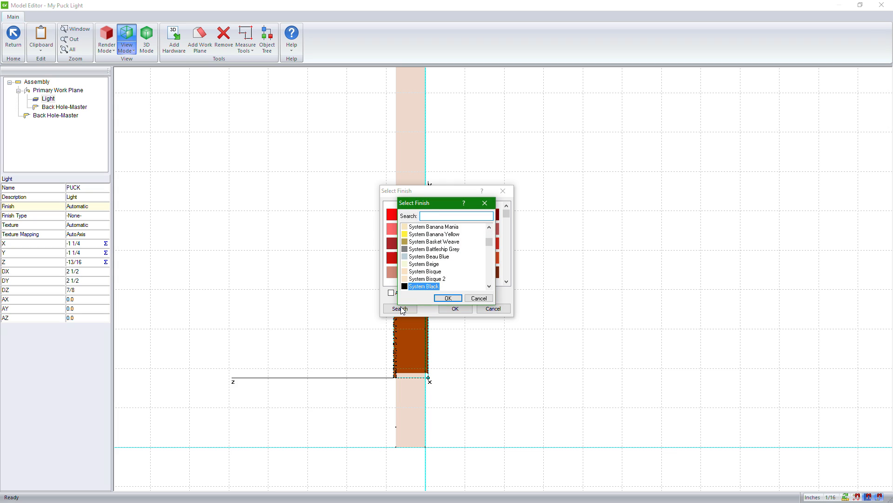
pyautogui.write('black')
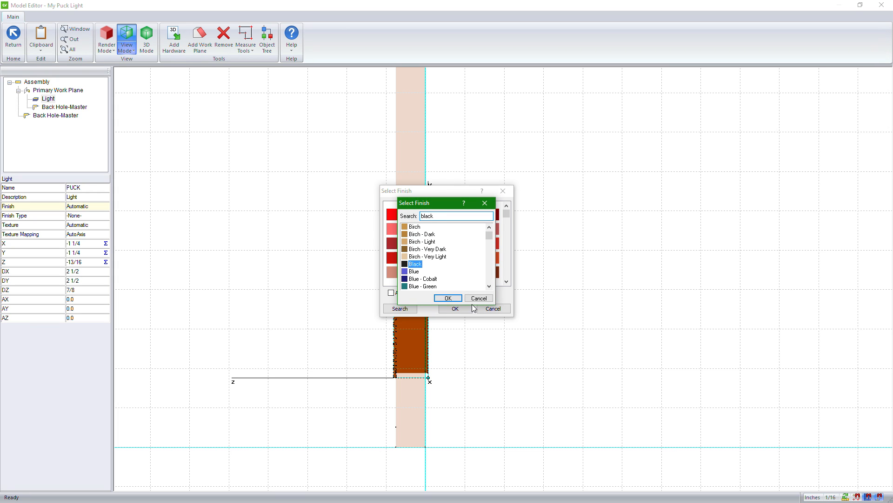
pyautogui.click(449, 298)
pyautogui.click(456, 309)
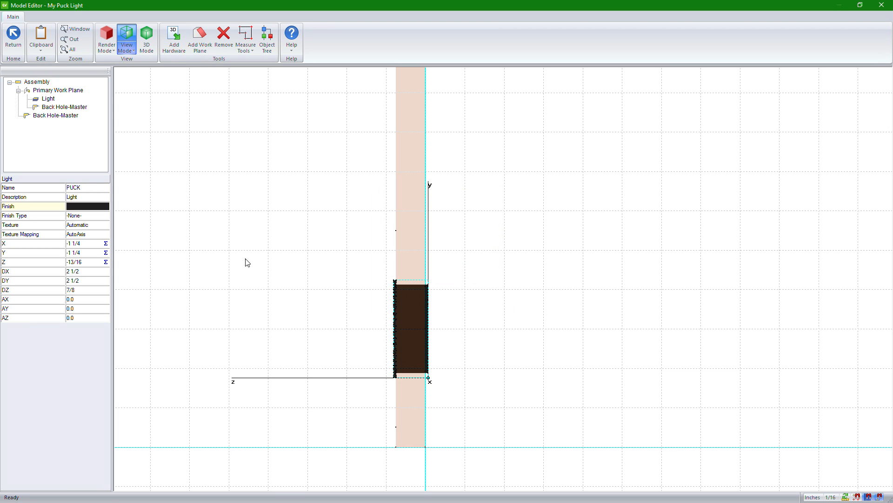
# Step: Set the Light part's finish type to Laminate - Matte
pyautogui.click(109, 222)
pyautogui.click(108, 213)
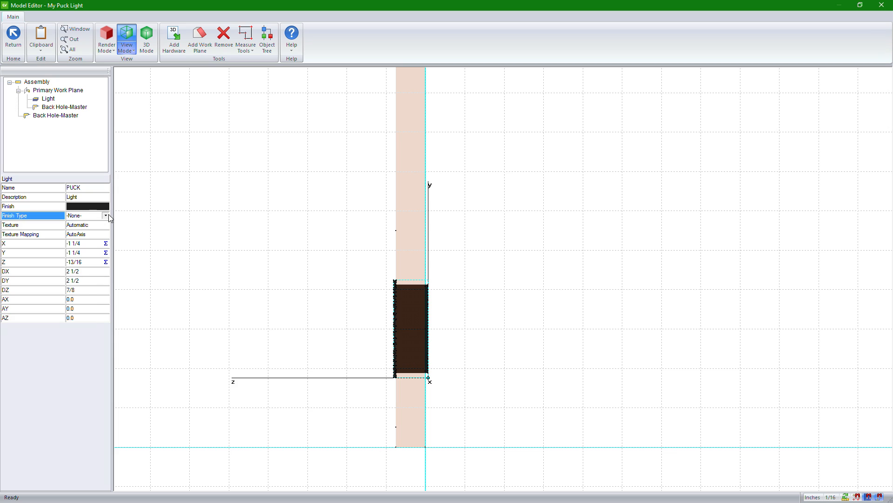
pyautogui.click(106, 216)
pyautogui.click(83, 239)
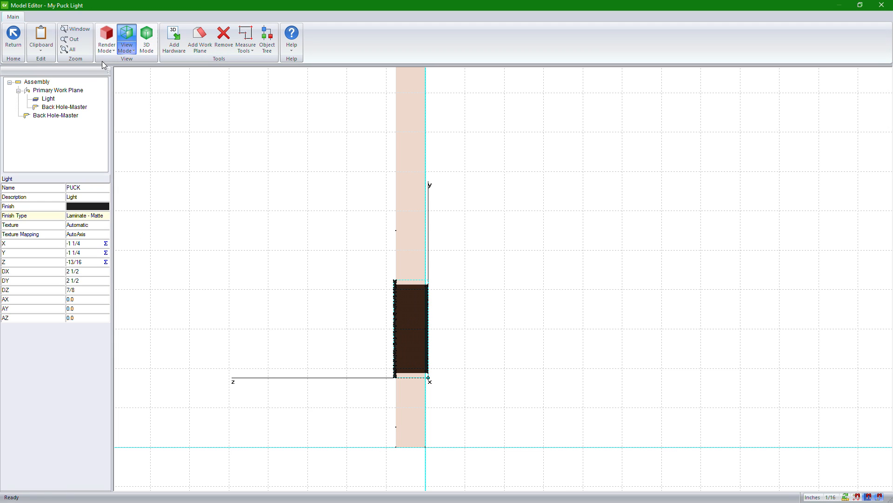
# Step: Show the model in 3D and examine the newly finished puck light from both sides of the panel
pyautogui.click(107, 38)
pyautogui.click(135, 68)
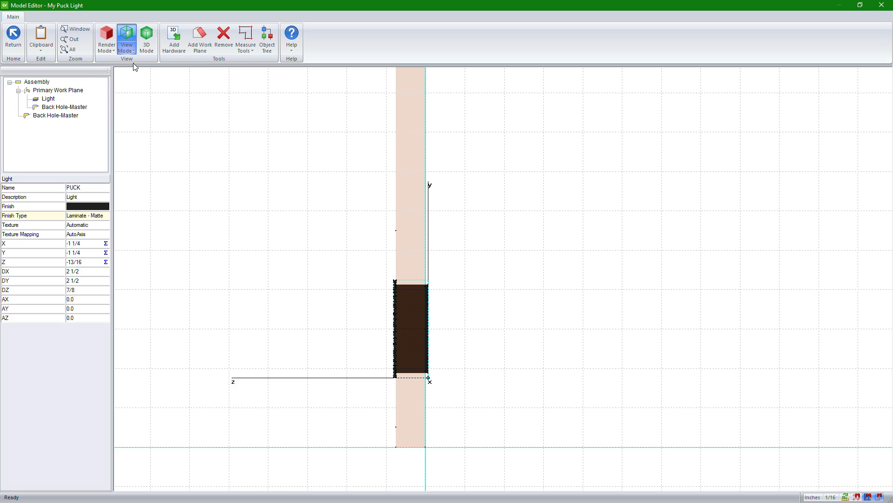
pyautogui.click(147, 48)
pyautogui.moveTo(384, 249); pyautogui.dragTo(471, 279)
pyautogui.scroll(6, 507, 392)
pyautogui.scroll(3, 263, 353)
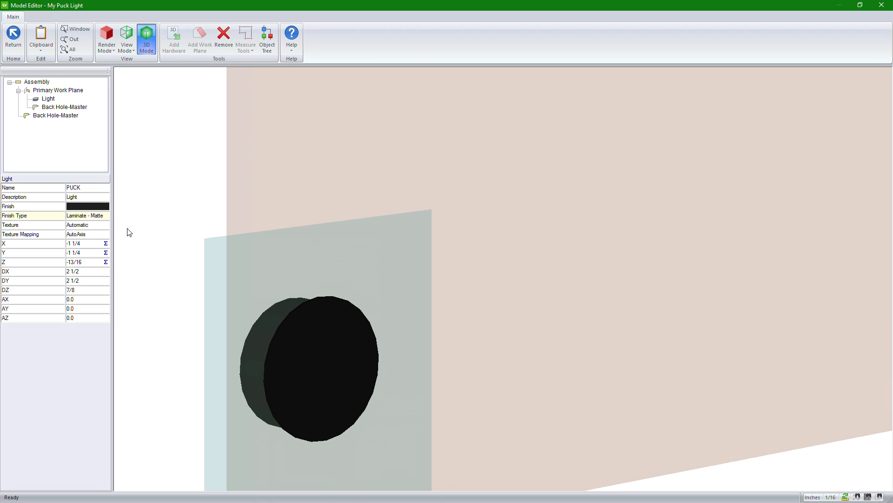
pyautogui.scroll(4, 259, 271)
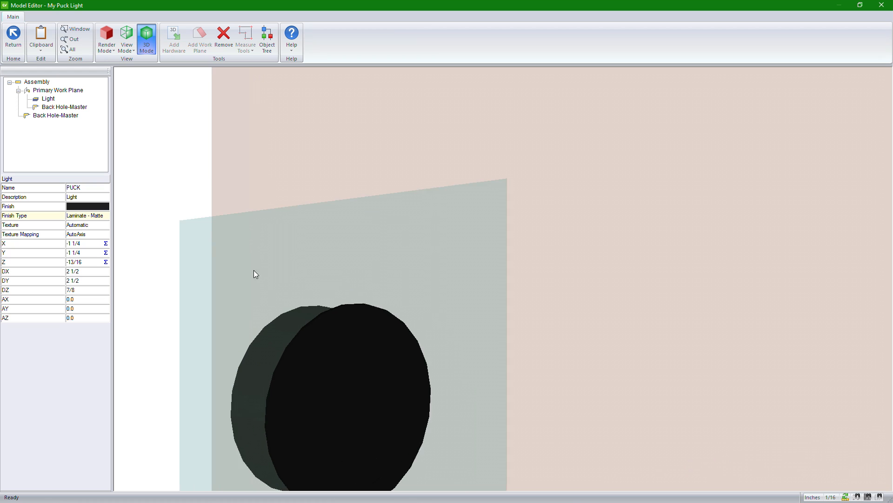
pyautogui.scroll(-5, 240, 251)
pyautogui.scroll(-3, 240, 250)
pyautogui.moveTo(234, 235); pyautogui.dragTo(715, 257, button='middle')
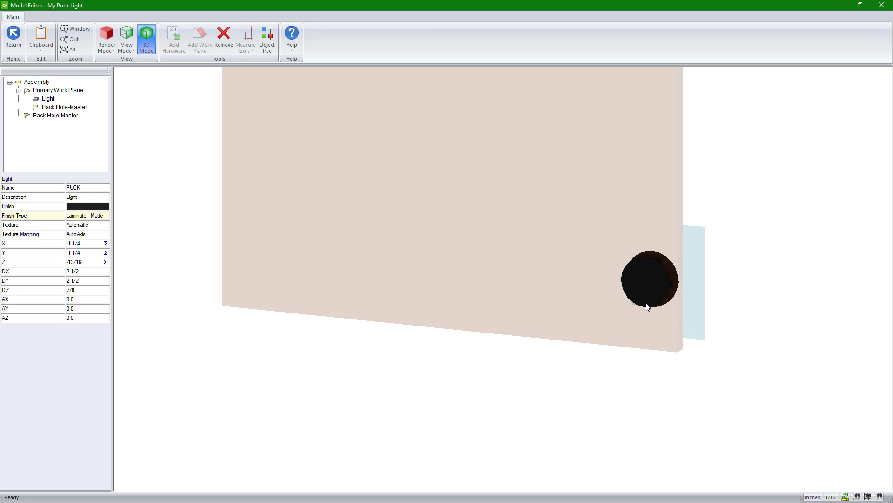
pyautogui.moveTo(713, 258); pyautogui.dragTo(608, 268, button='middle')
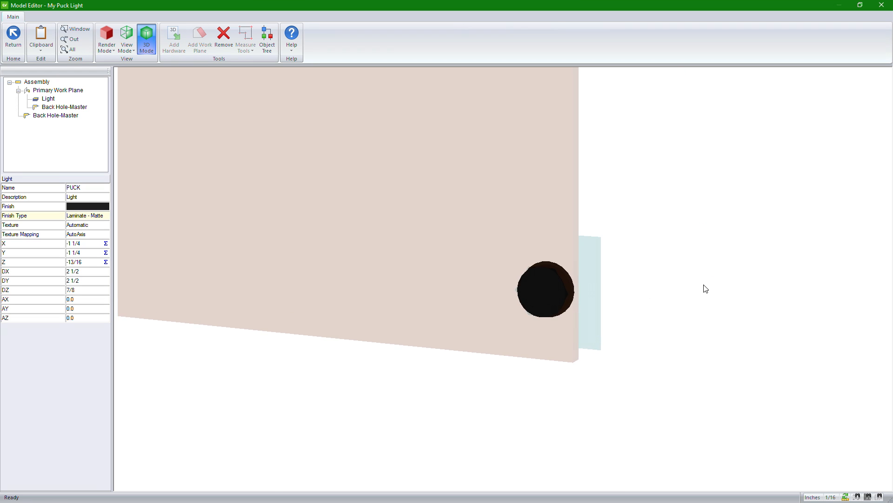
pyautogui.moveTo(706, 289); pyautogui.dragTo(178, 263, button='middle')
# Step: Review the overrides listed in the light's model properties
pyautogui.rightClick(147, 261)
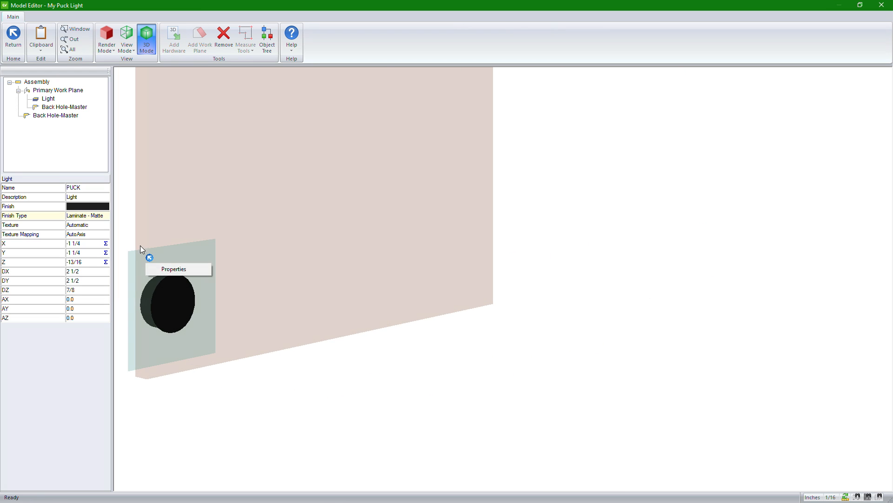
pyautogui.click(173, 269)
pyautogui.click(506, 312)
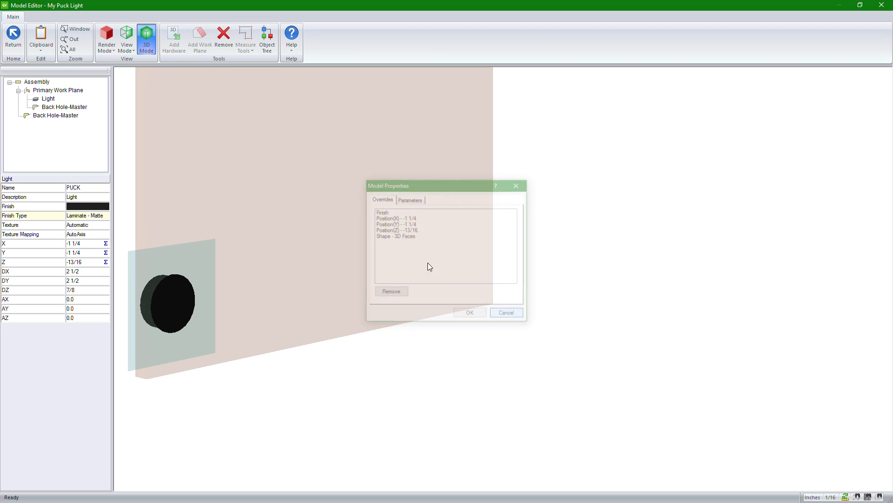
# Step: Open the Primary Work Plane's machining drawing and change its view background color to white
pyautogui.click(57, 91)
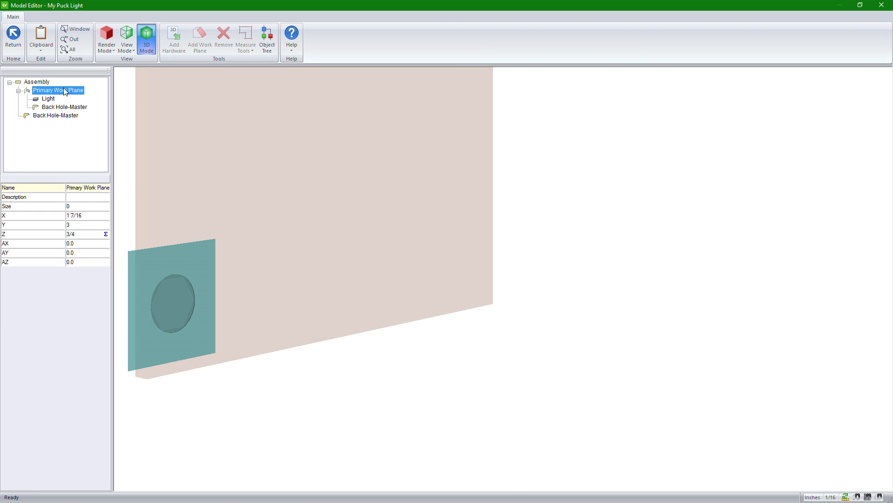
pyautogui.rightClick(65, 92)
pyautogui.click(66, 107)
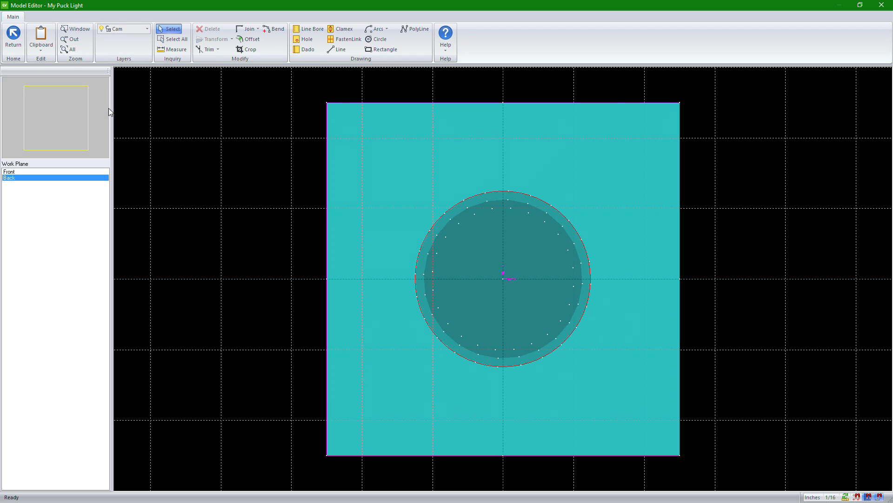
pyautogui.scroll(-3, 281, 259)
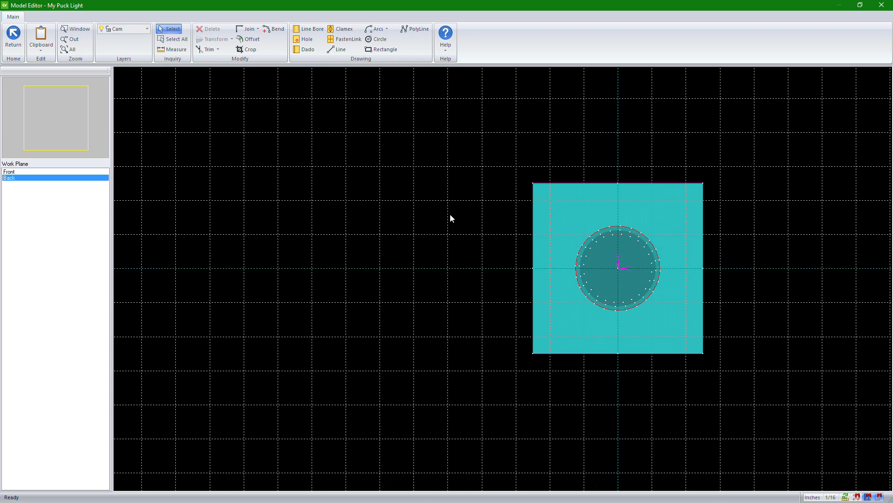
pyautogui.rightClick(412, 209)
pyautogui.click(438, 258)
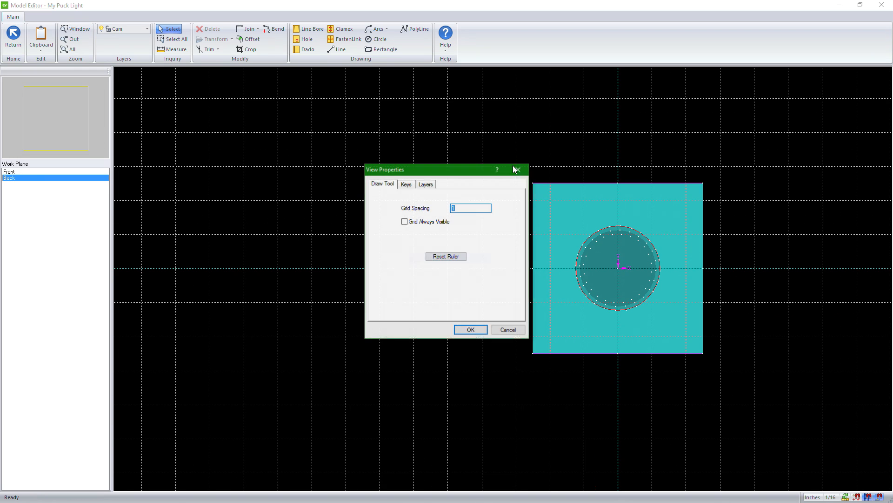
pyautogui.click(426, 184)
pyautogui.click(506, 313)
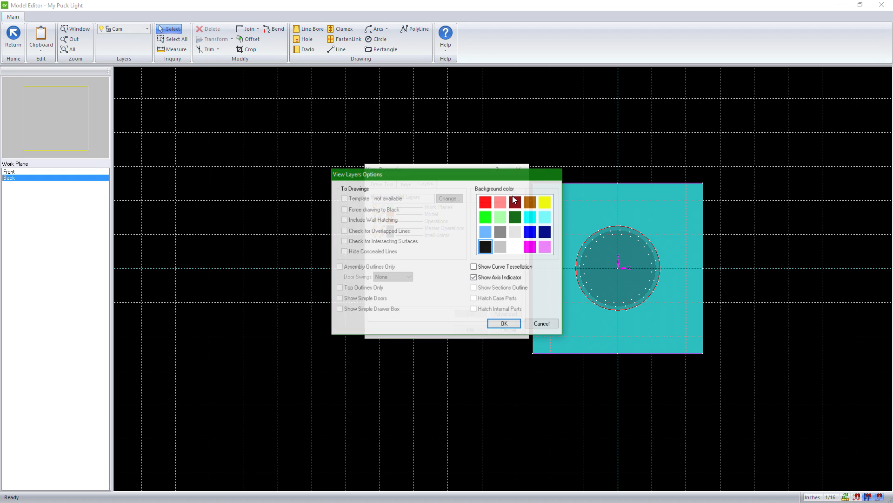
pyautogui.click(505, 324)
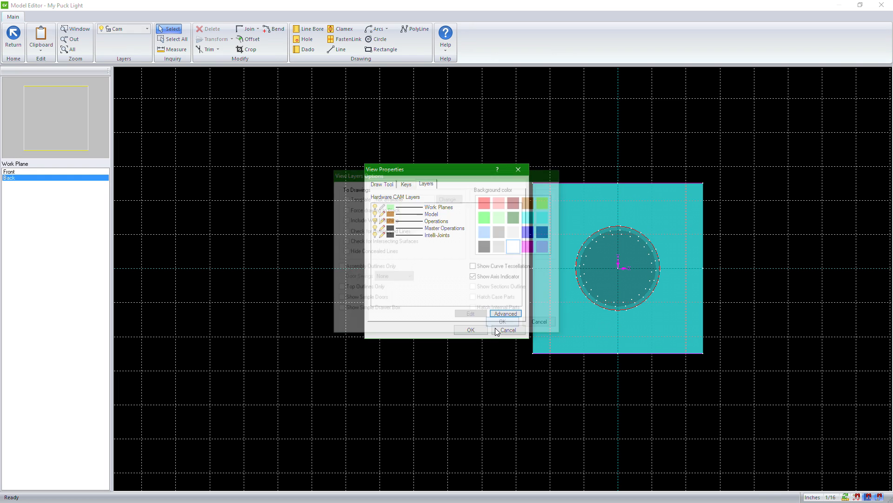
pyautogui.click(471, 331)
# Step: Check the back hole's properties, and exit the model editor, saving the changes to the puck light
pyautogui.click(586, 241)
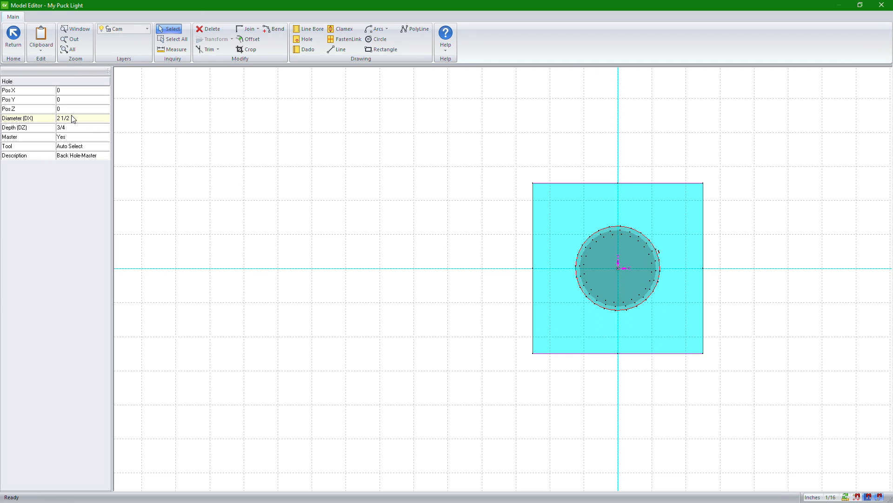
pyautogui.click(11, 47)
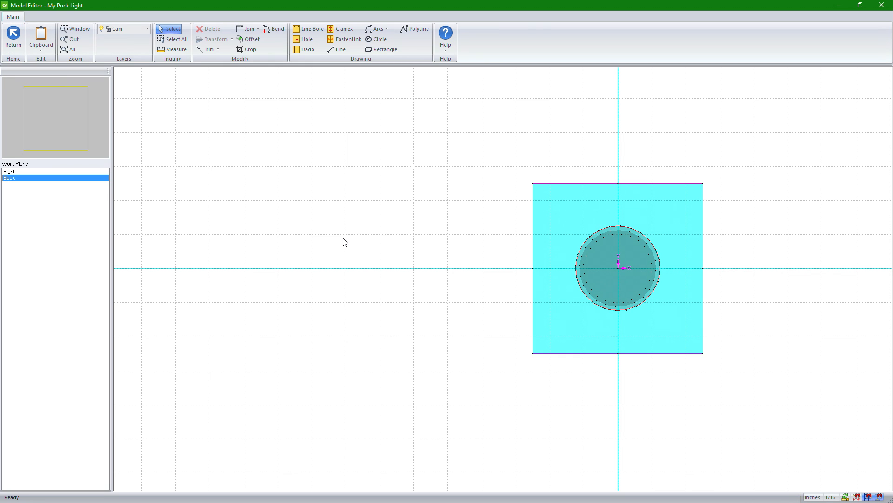
pyautogui.click(14, 41)
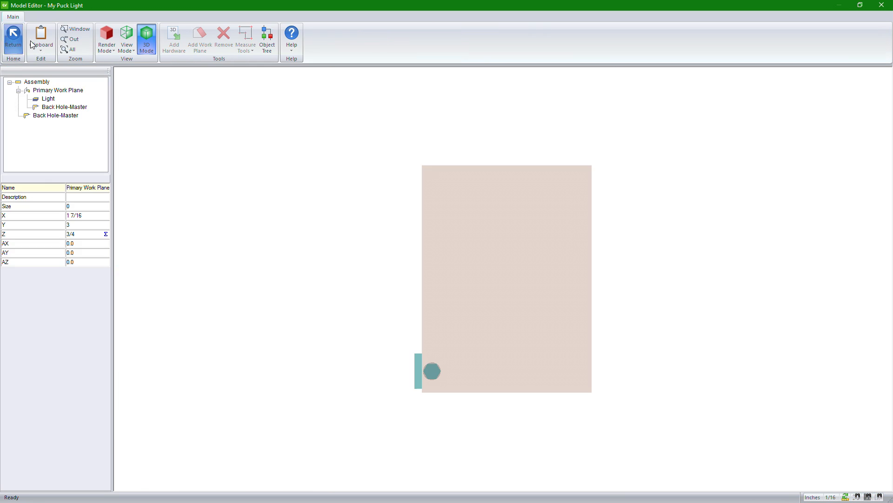
pyautogui.click(13, 38)
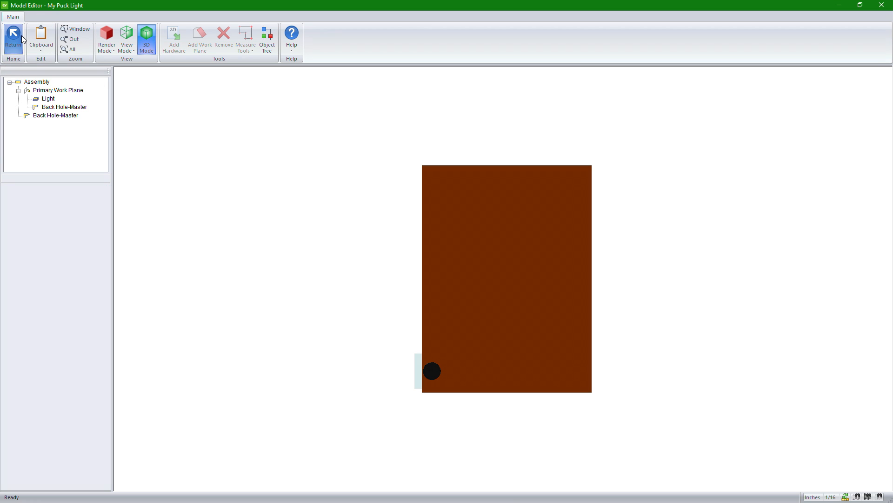
pyautogui.click(21, 36)
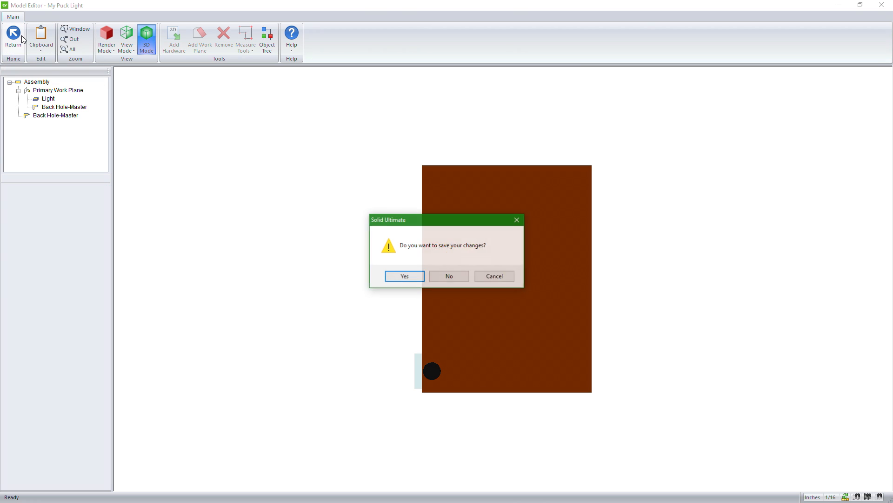
pyautogui.click(404, 276)
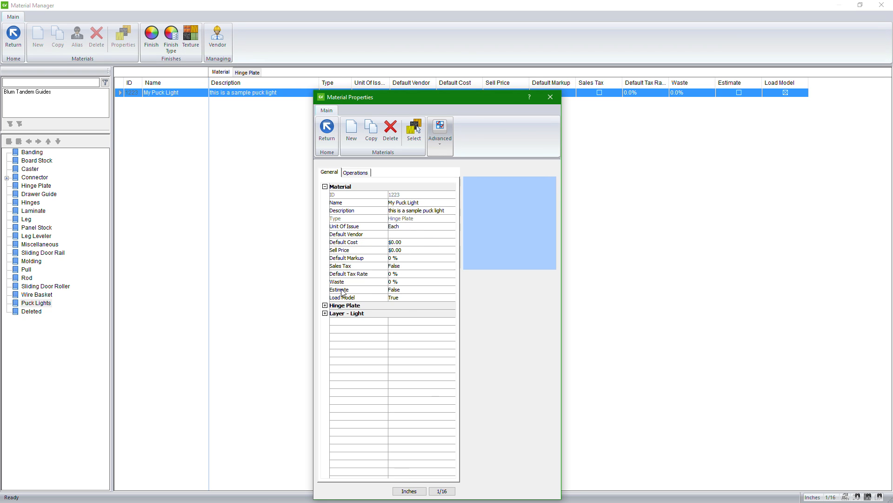
# Step: Review the Hinge Plate and Layer - Light settings in the My Puck Light material properties
pyautogui.click(326, 306)
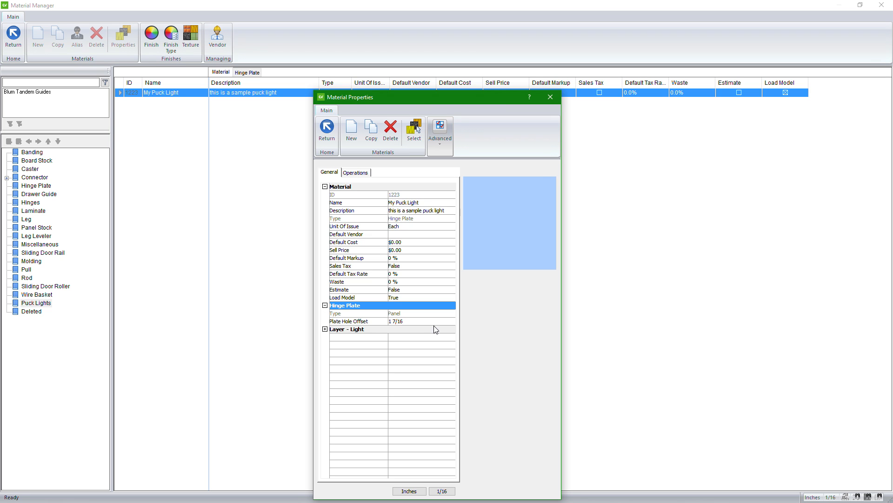
pyautogui.click(325, 329)
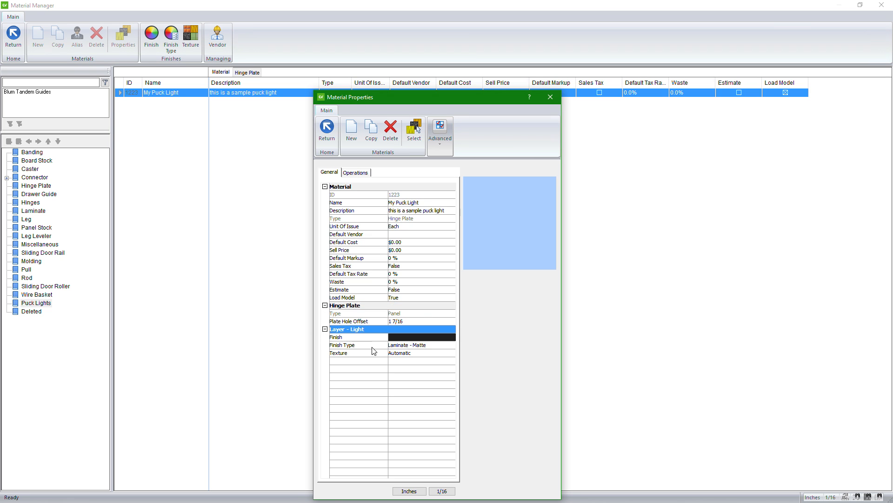
pyautogui.click(325, 329)
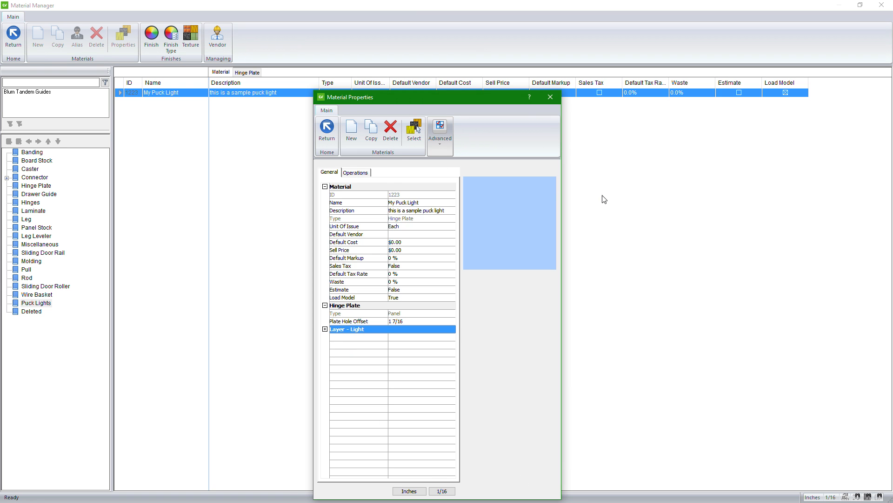
# Step: Close the My Puck Light properties and the material catalog, and open the Material Schedules
pyautogui.click(328, 132)
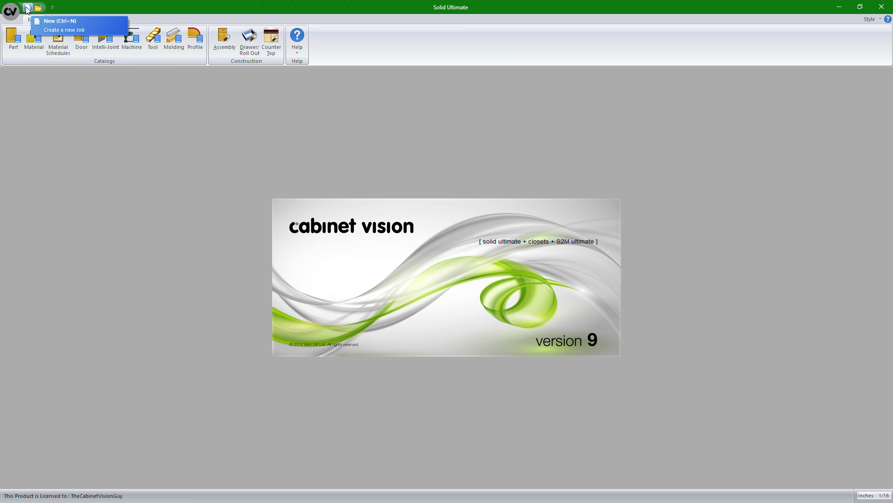
pyautogui.click(55, 43)
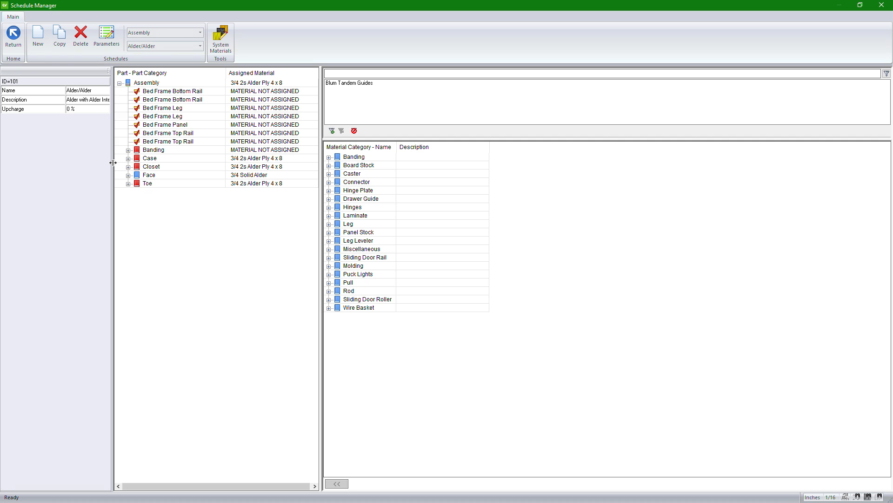
# Step: Assign the My Puck Light material to the closet's Puck Light part in the Alder/Alder schedule, and close the Schedule Manager
pyautogui.click(129, 166)
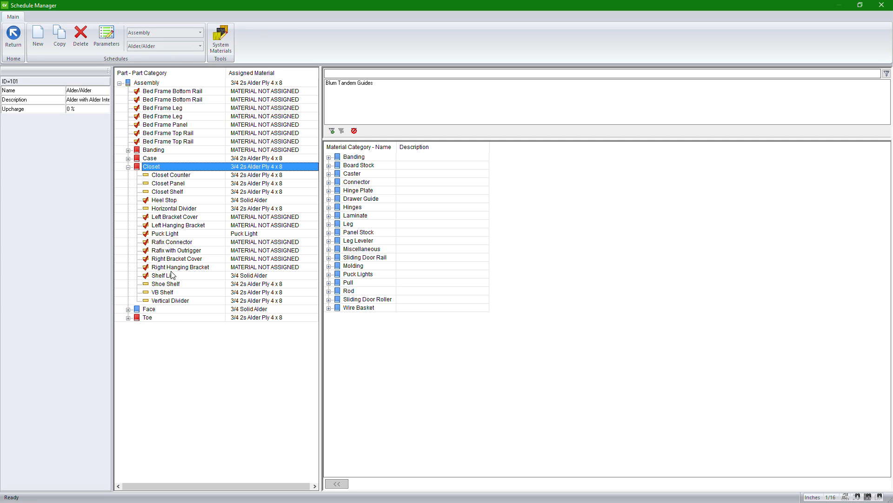
pyautogui.click(169, 235)
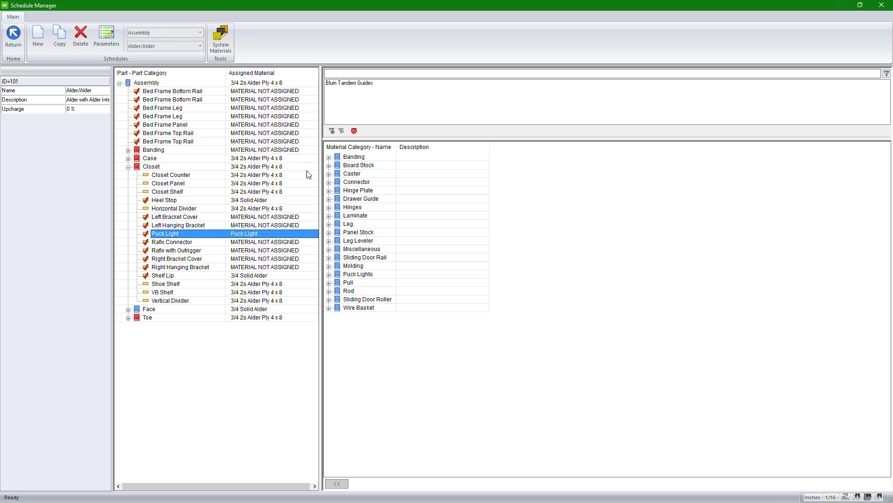
pyautogui.click(329, 274)
pyautogui.click(370, 283)
pyautogui.moveTo(370, 284); pyautogui.dragTo(187, 237)
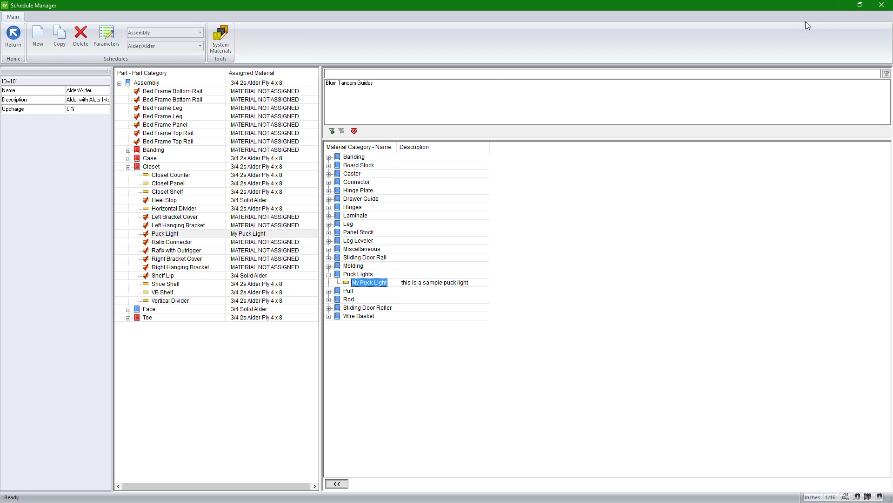
pyautogui.click(882, 5)
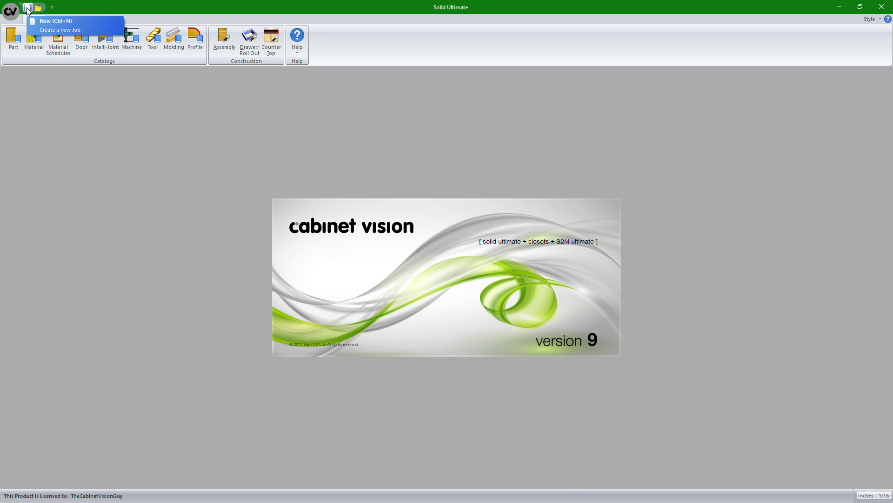
# Step: Apply My Puck Light to the closet's Puck Light part across all listed material schedules, and close the Schedule Manager
pyautogui.click(58, 38)
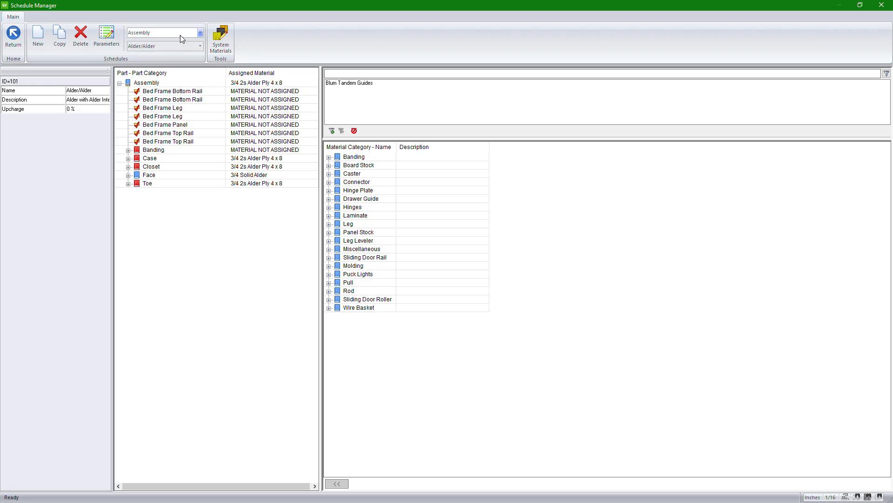
pyautogui.click(128, 166)
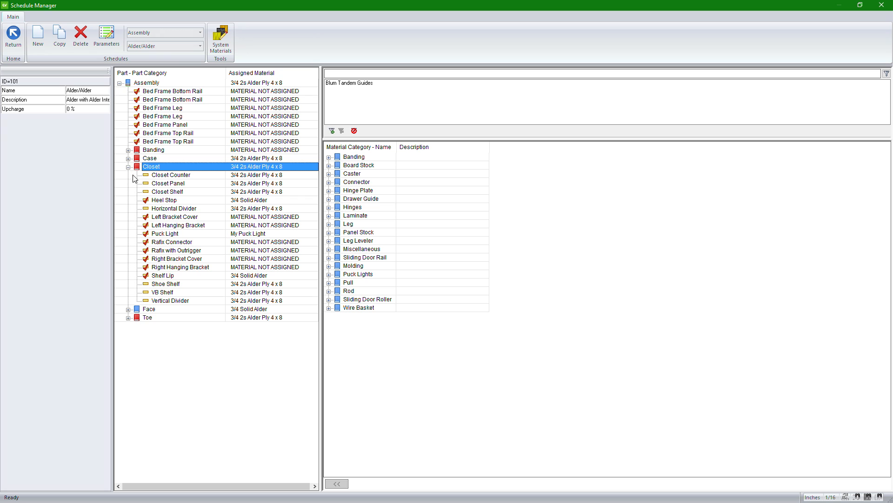
pyautogui.rightClick(196, 234)
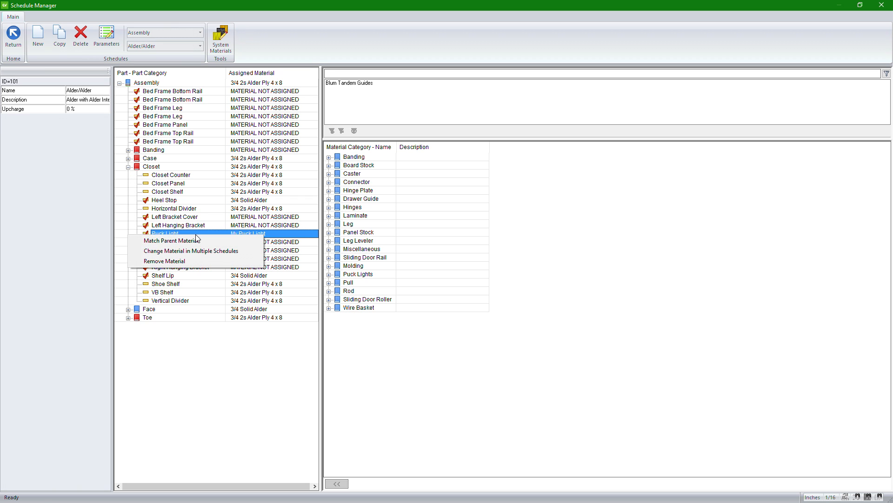
pyautogui.click(224, 253)
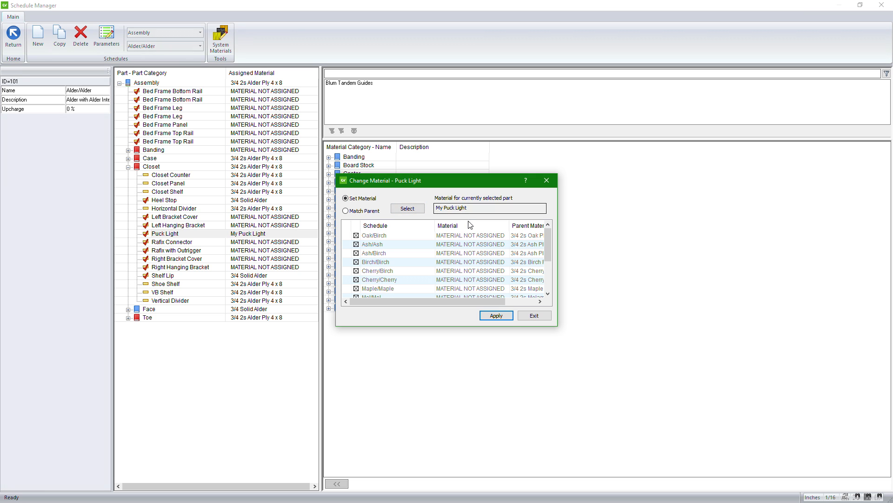
pyautogui.click(510, 320)
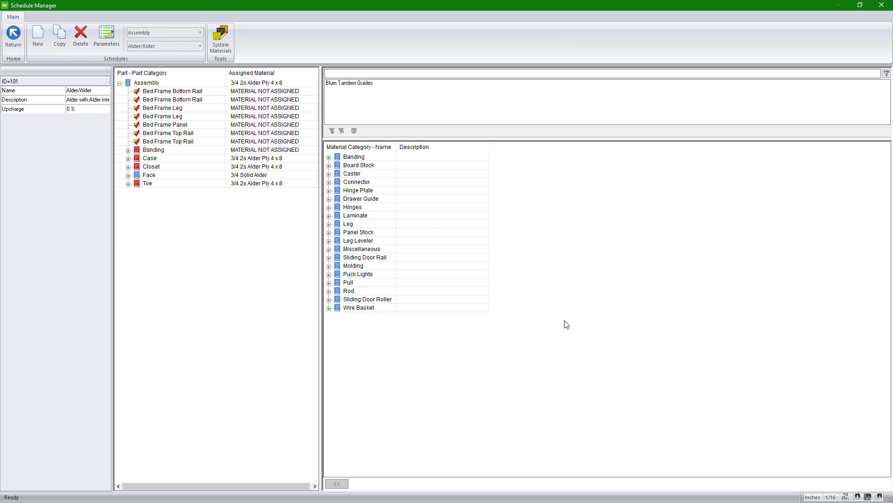
pyautogui.click(129, 167)
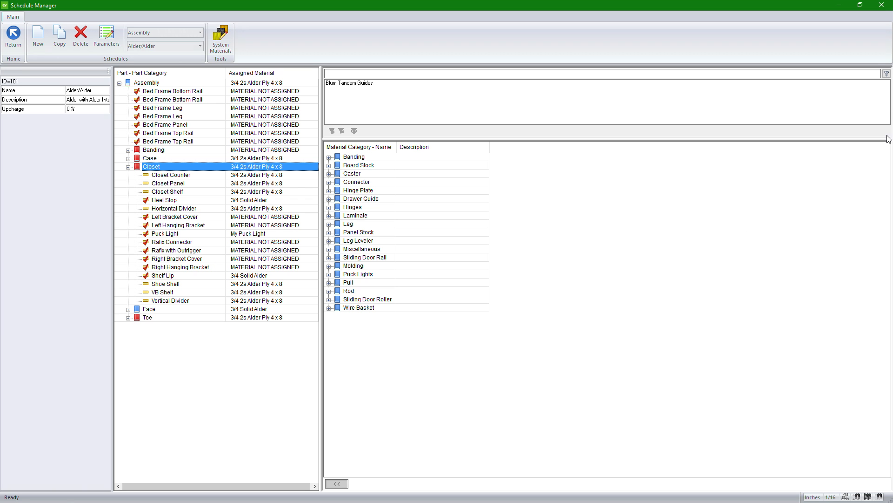
pyautogui.click(881, 6)
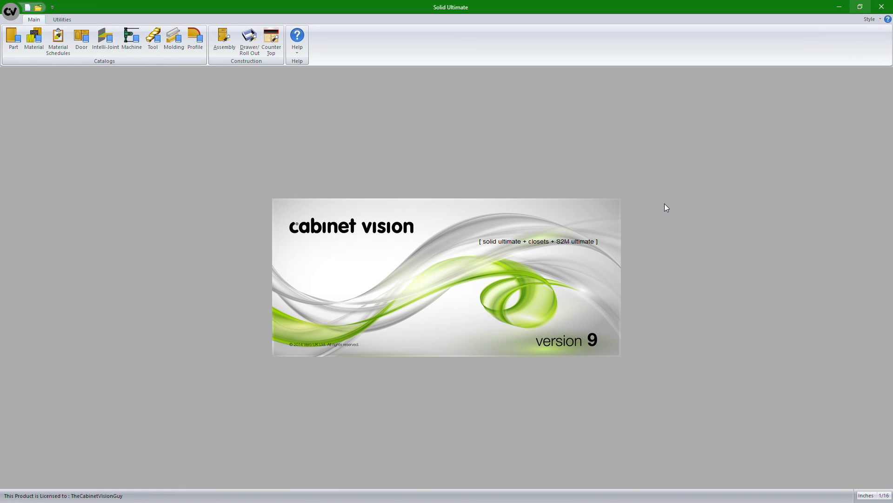
# Step: Review the cabinet hardware and the cabinet and closet material schedules in a new job's properties, and cancel the job
pyautogui.click(27, 8)
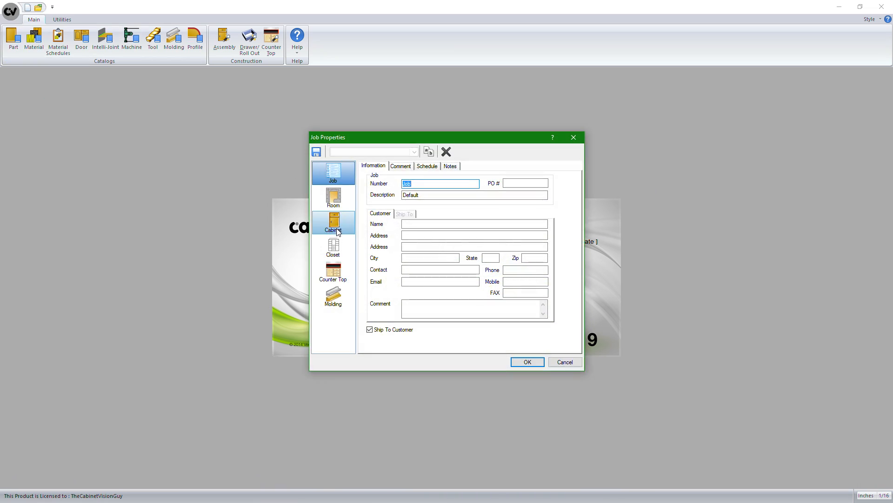
pyautogui.click(339, 232)
pyautogui.click(431, 166)
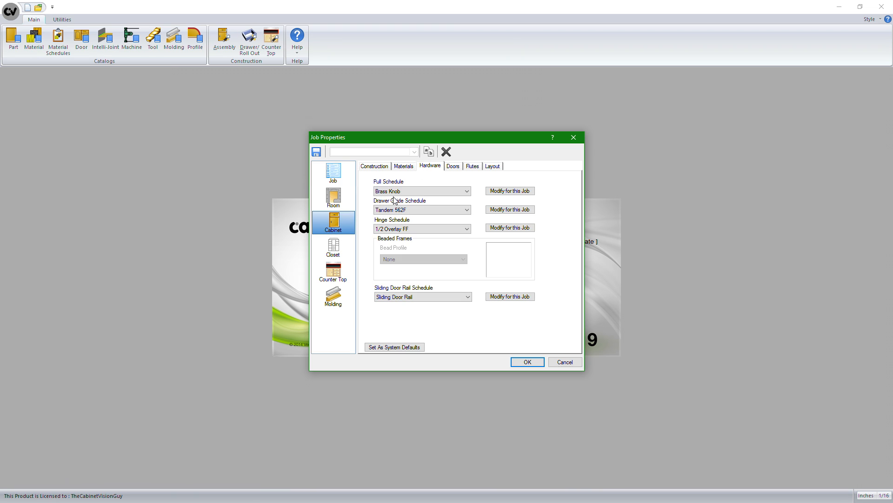
pyautogui.click(402, 166)
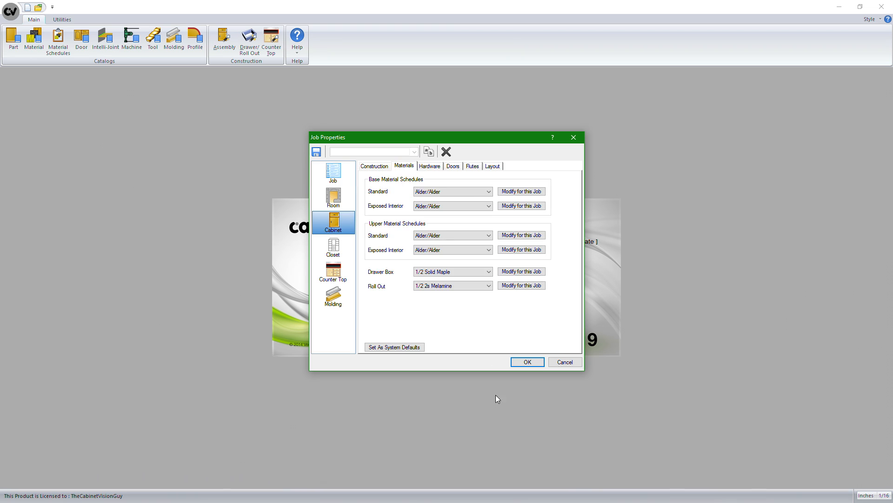
pyautogui.click(342, 250)
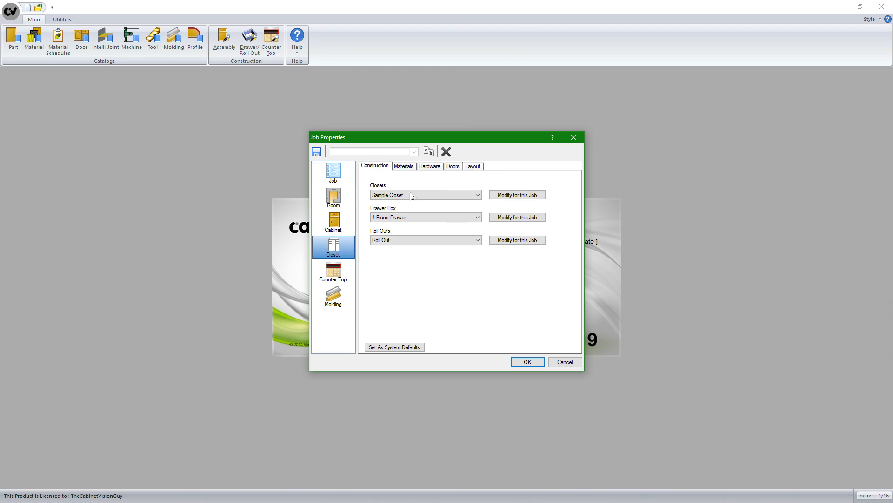
pyautogui.click(404, 166)
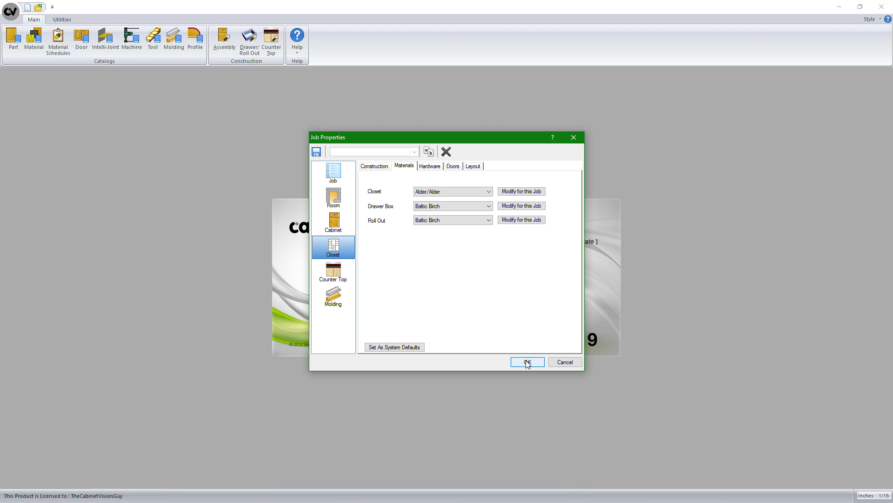
pyautogui.click(552, 364)
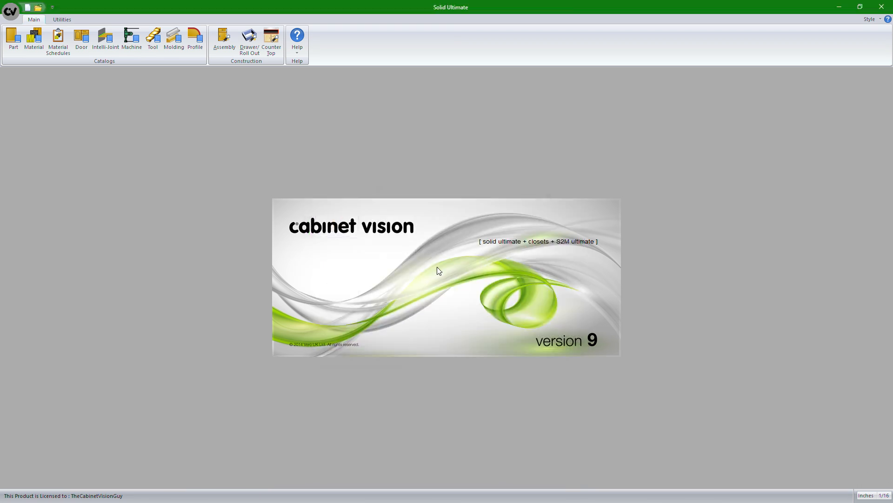
# Step: Examine the Closet parts under Assembly in the part catalog, and close the catalog
pyautogui.click(13, 38)
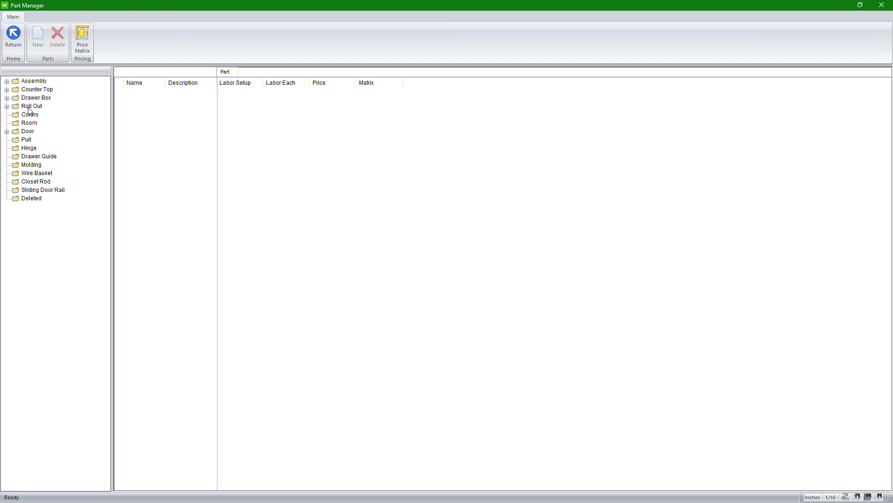
pyautogui.click(6, 82)
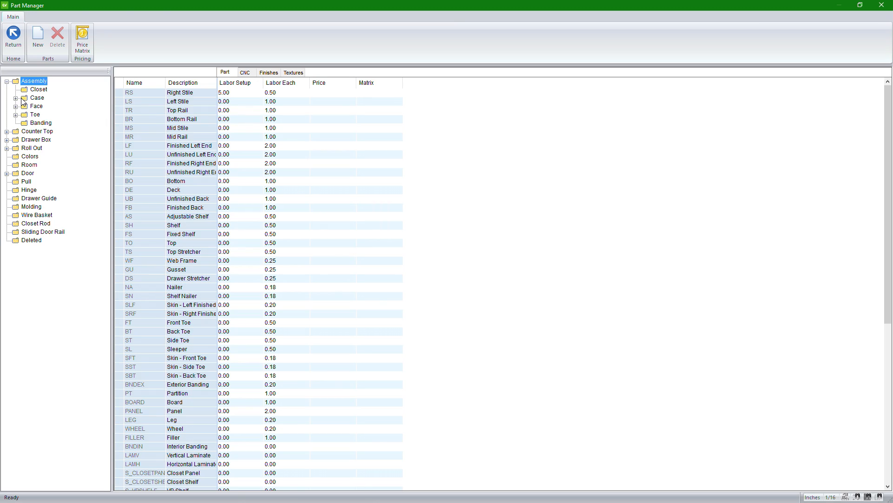
pyautogui.click(26, 91)
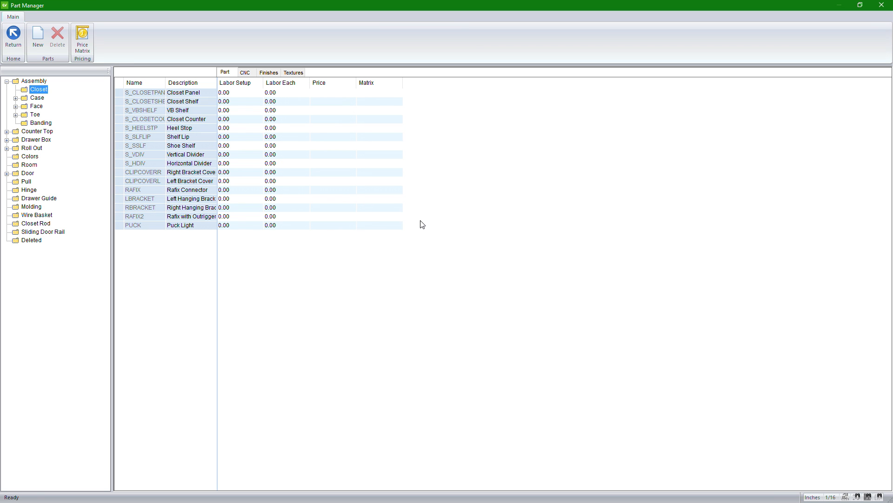
pyautogui.click(882, 4)
# Step: Create a new job, checking the Puck Light part's assigned material in the cabinet Base Standard material schedule before accepting the job properties
pyautogui.click(28, 8)
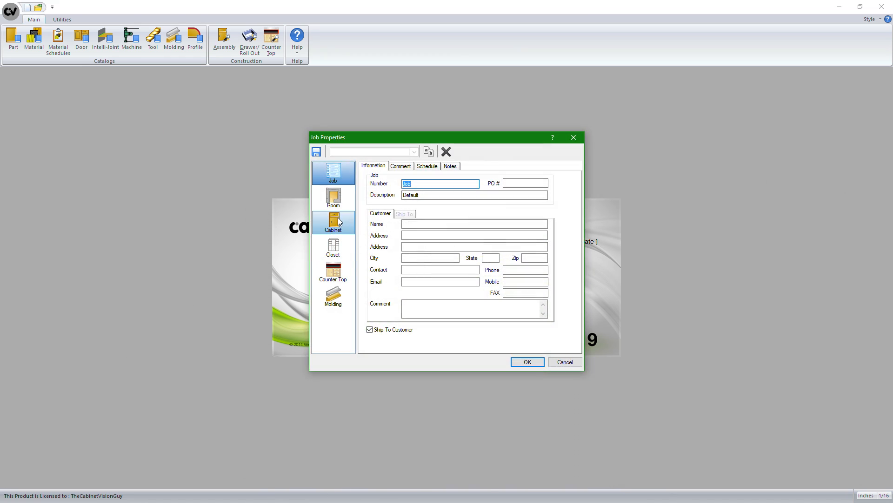
pyautogui.click(339, 227)
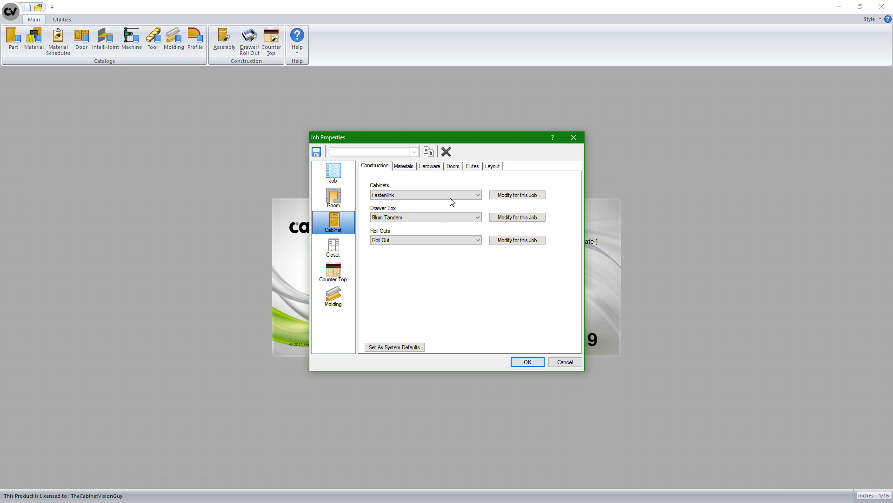
pyautogui.click(411, 168)
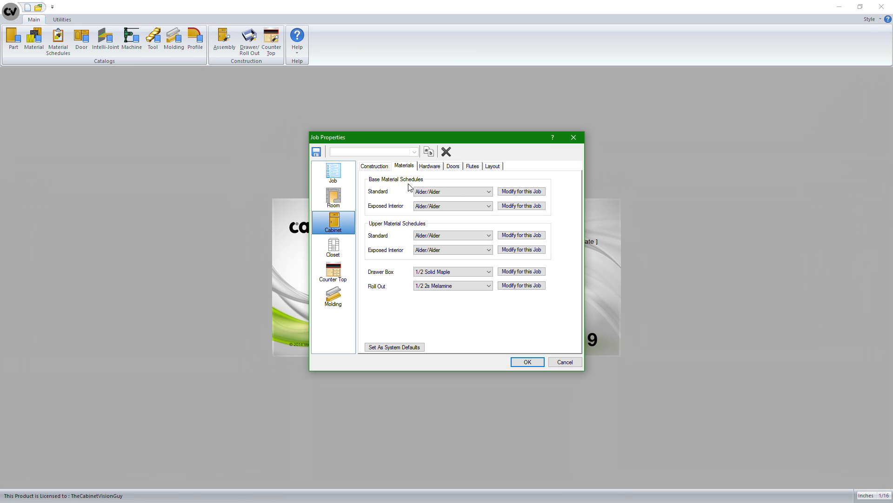
pyautogui.click(516, 192)
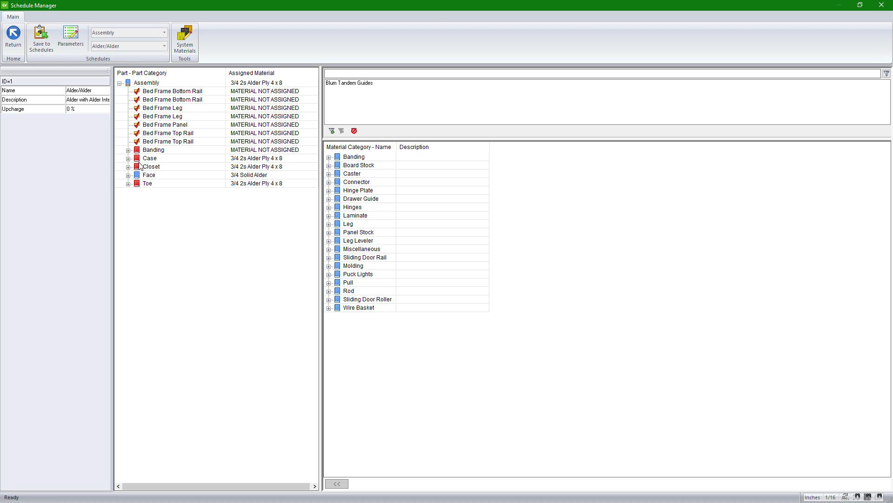
pyautogui.doubleClick(130, 159)
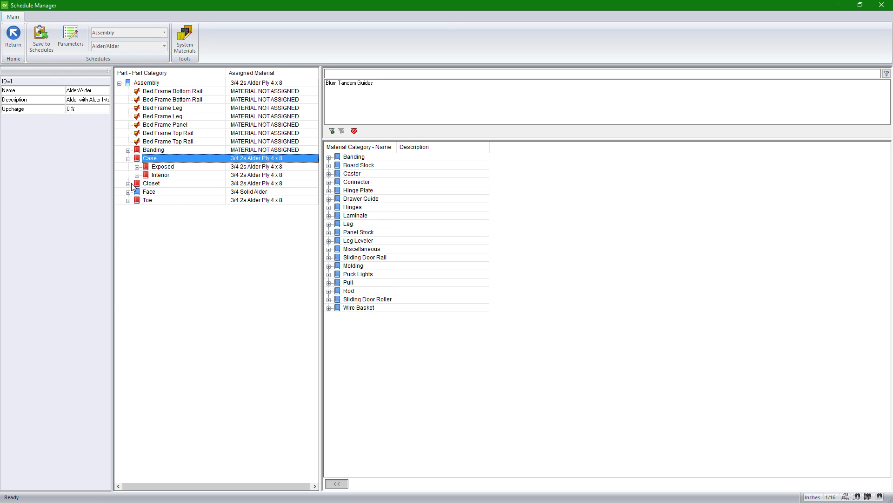
pyautogui.doubleClick(129, 183)
pyautogui.click(179, 251)
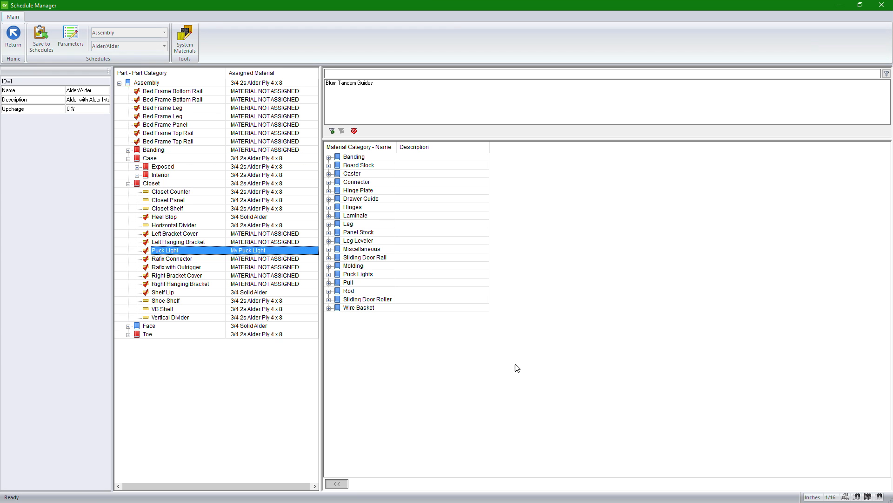
pyautogui.click(882, 5)
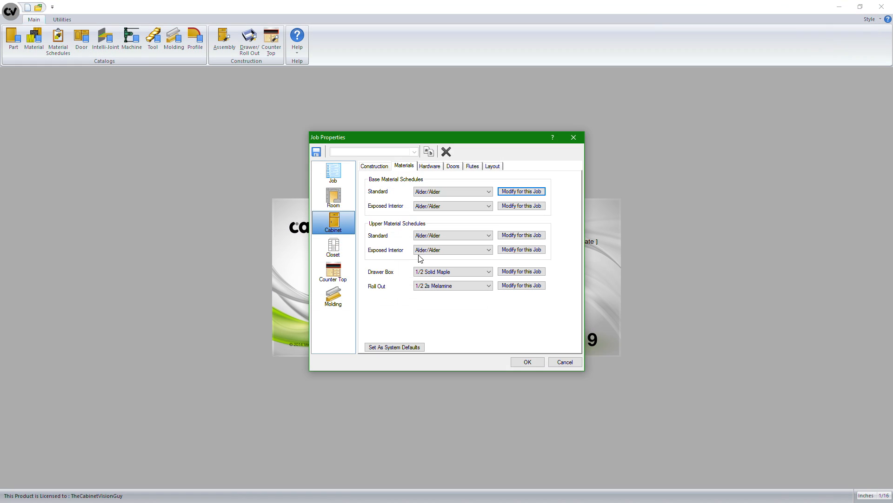
pyautogui.click(534, 361)
# Step: Draw a straight horizontal wall about 108 3/8 inches long in the plan
pyautogui.click(48, 90)
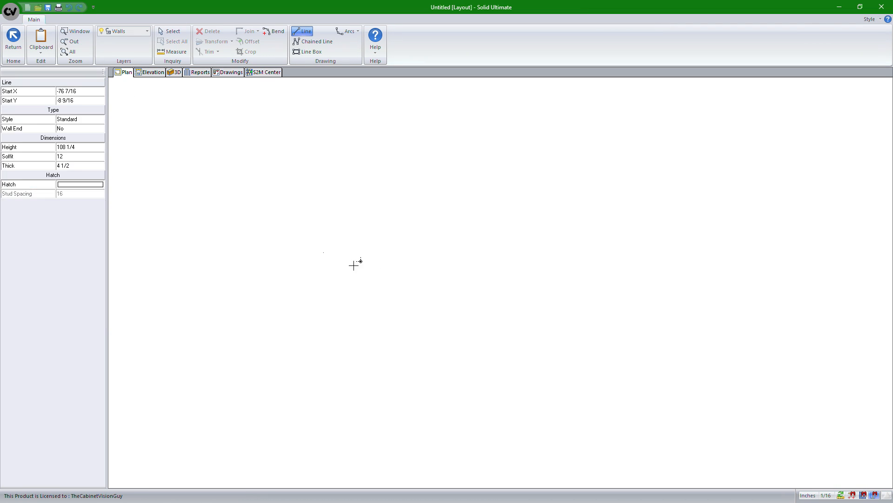
pyautogui.click(323, 262)
pyautogui.press('Escape')
pyautogui.press('Escape')
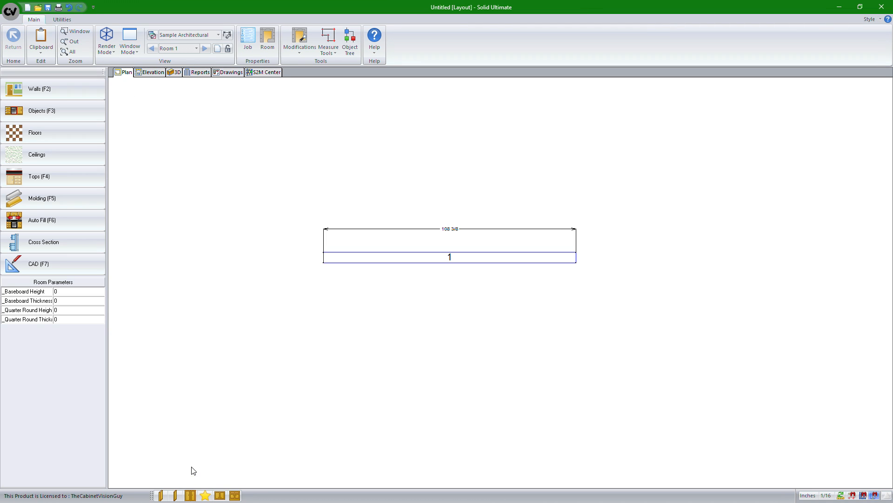
# Step: Place a 30-inch-wide standard upper cabinet on the wall, 30 inches from its left end, and open the cabinet for editing
pyautogui.click(219, 496)
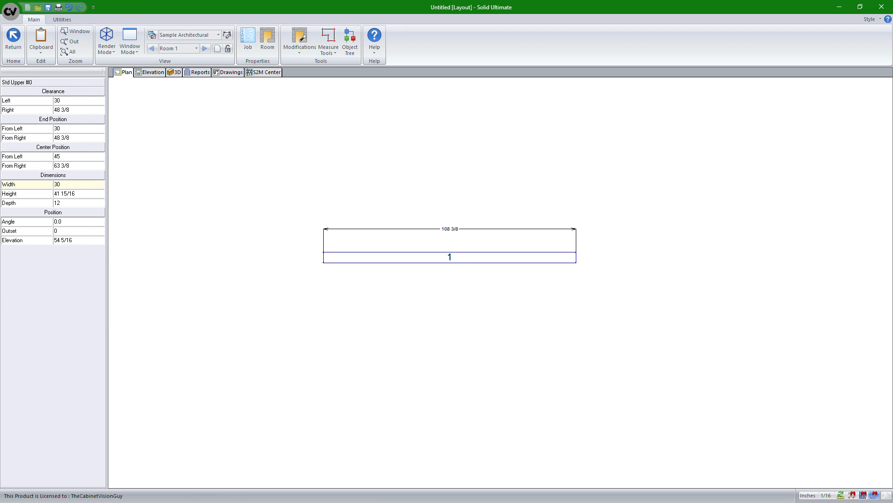
pyautogui.click(430, 285)
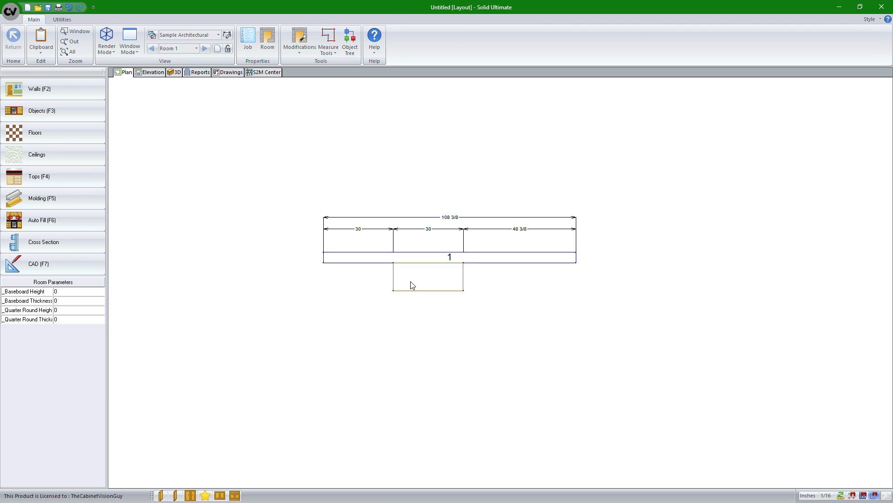
pyautogui.click(411, 284)
pyautogui.doubleClick(412, 284)
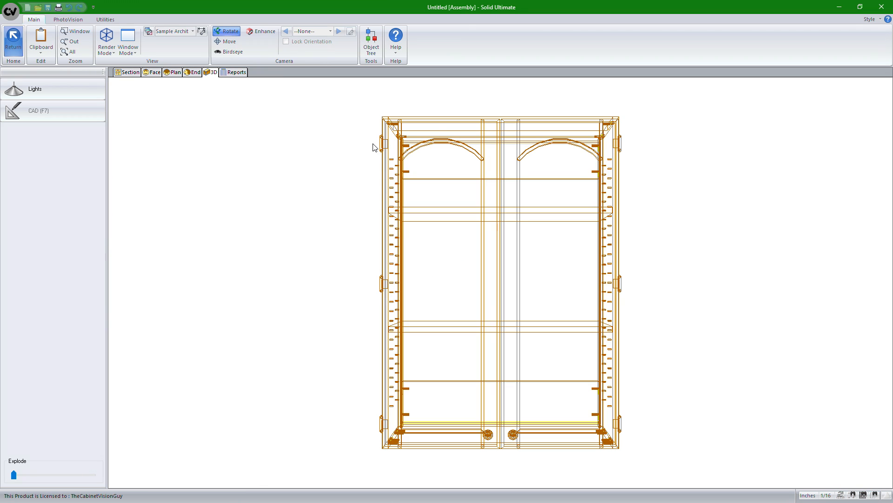
# Step: Examine the upper cabinet in 3D and check its top construction in the case properties
pyautogui.moveTo(377, 221); pyautogui.dragTo(638, 211)
pyautogui.click(118, 72)
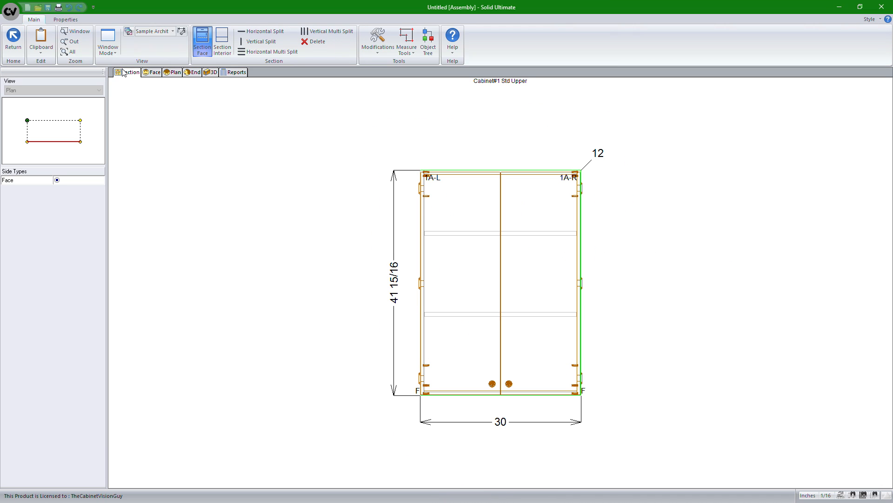
pyautogui.click(65, 19)
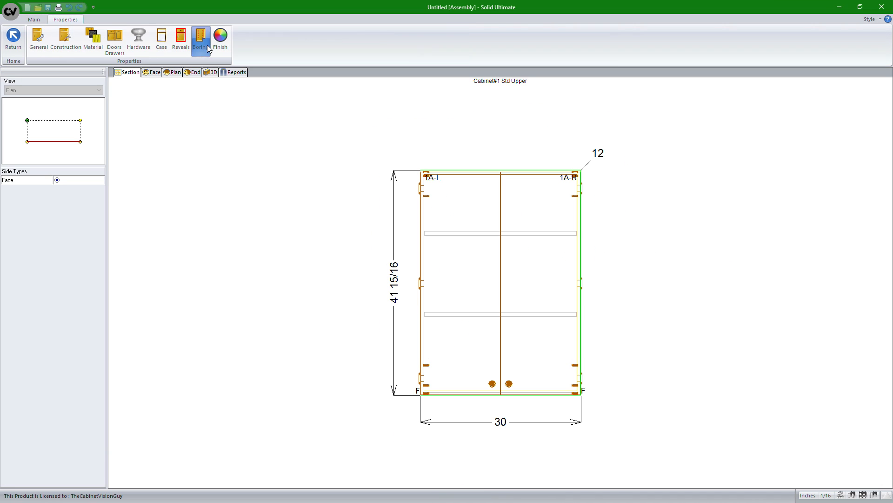
pyautogui.click(160, 47)
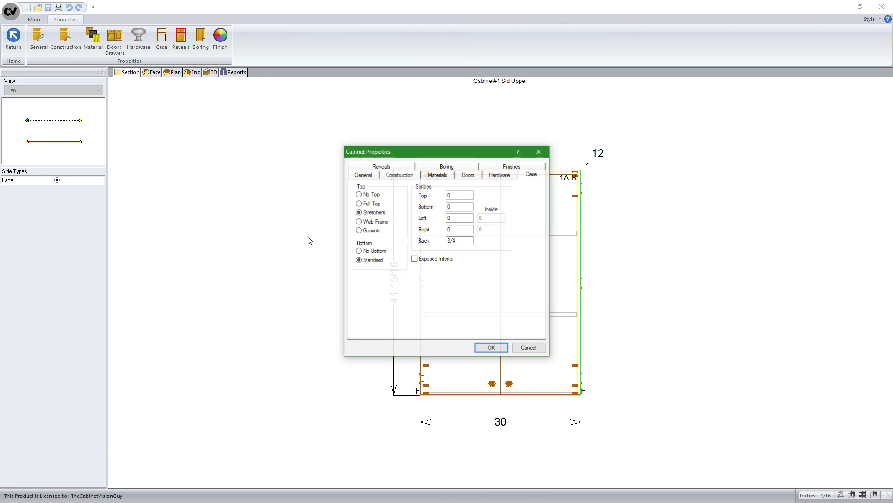
pyautogui.click(492, 348)
pyautogui.click(209, 72)
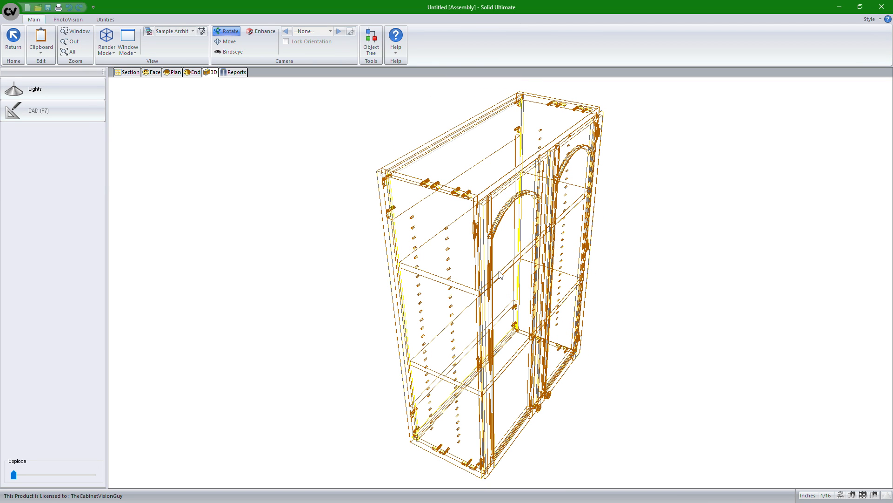
pyautogui.moveTo(581, 253); pyautogui.dragTo(281, 239)
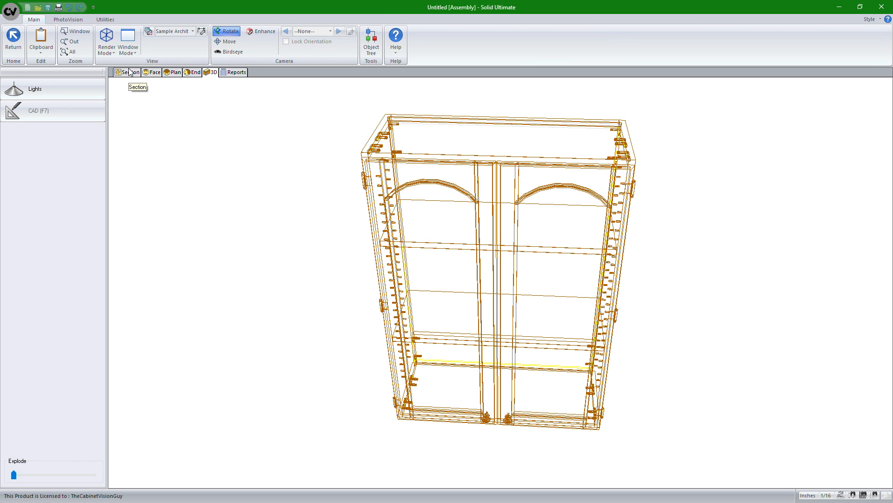
# Step: Add a new Assembly part of type Puck Light to the cabinet from the face view, with its initial orientation facing Top
pyautogui.click(159, 75)
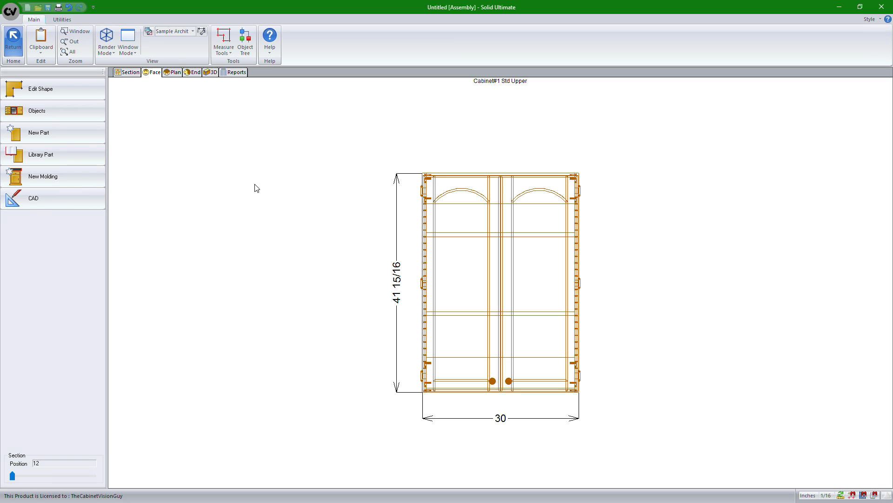
pyautogui.click(63, 133)
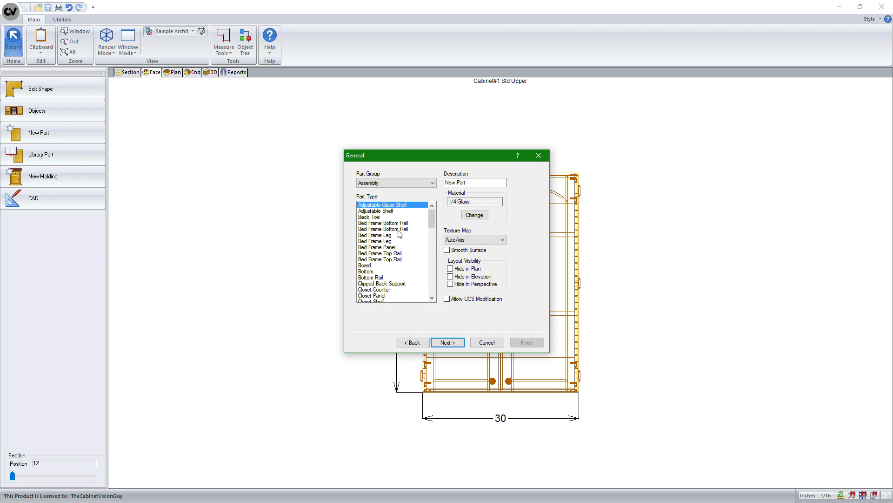
pyautogui.click(399, 235)
pyautogui.write('pu')
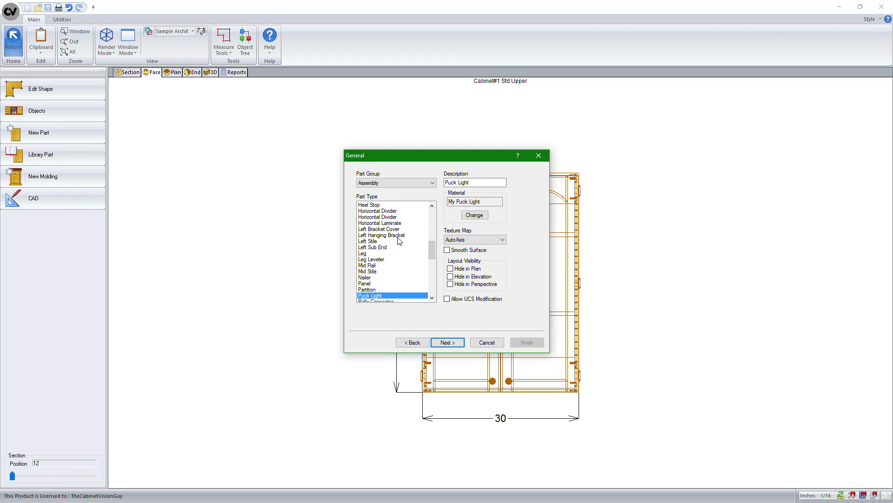
pyautogui.click(449, 346)
pyautogui.click(449, 346)
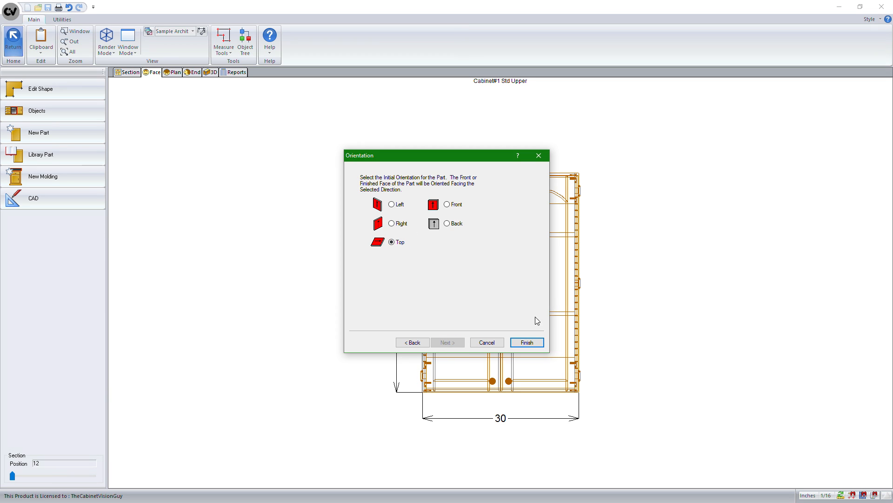
pyautogui.click(527, 343)
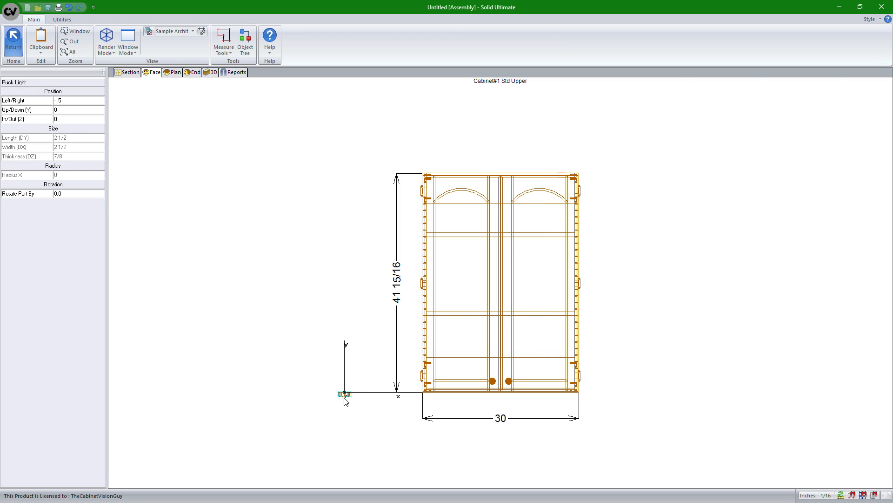
# Step: Rotate the puck light part by 180 degrees
pyautogui.scroll(5, 337, 393)
pyautogui.scroll(3, 390, 375)
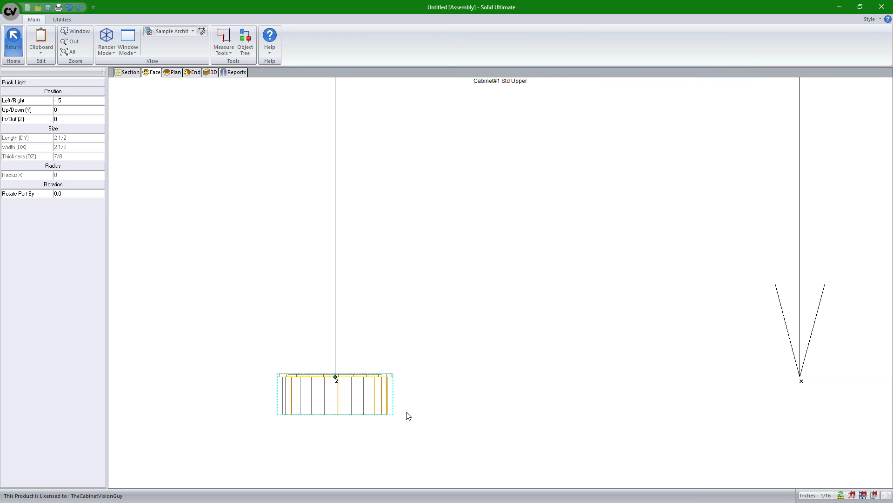
pyautogui.click(72, 194)
pyautogui.write('180')
pyautogui.press('Return')
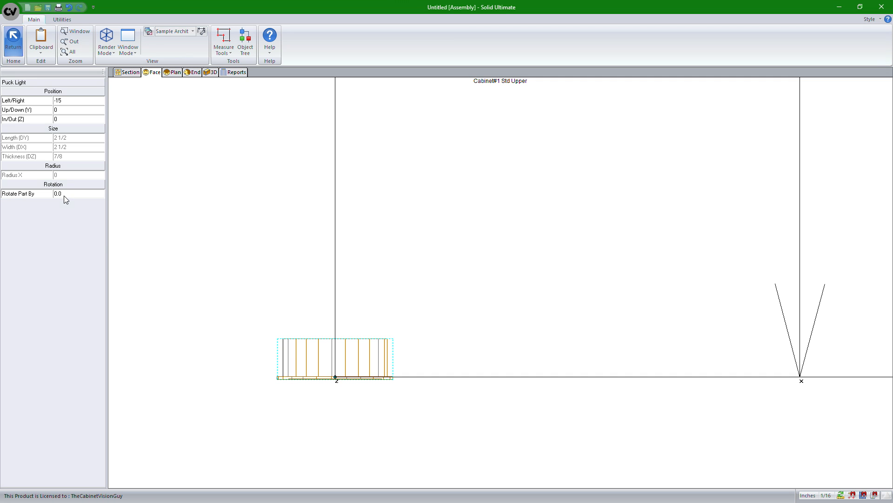
# Step: Examine how the flipped puck light's body and flange sit relative to its origin point
pyautogui.scroll(-2, 294, 293)
pyautogui.scroll(-3, 294, 292)
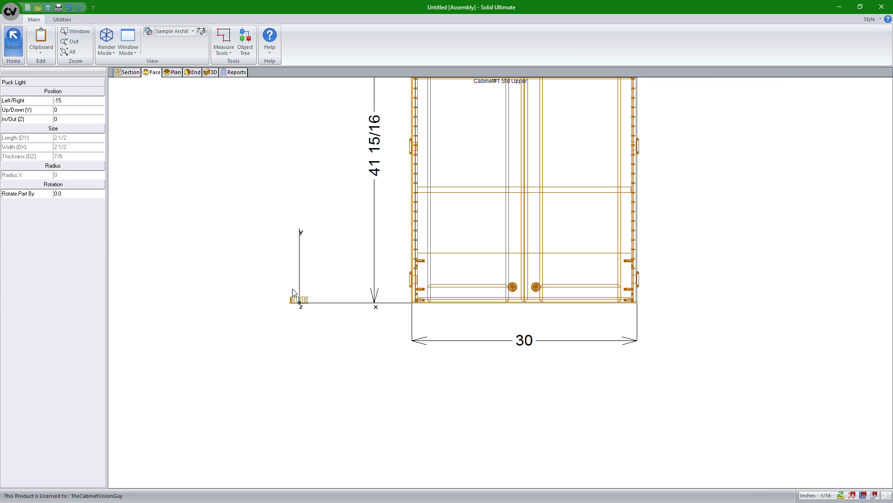
pyautogui.scroll(1, 294, 292)
pyautogui.moveTo(419, 166); pyautogui.dragTo(388, 429, button='middle')
pyautogui.moveTo(311, 387); pyautogui.dragTo(418, 198, button='middle')
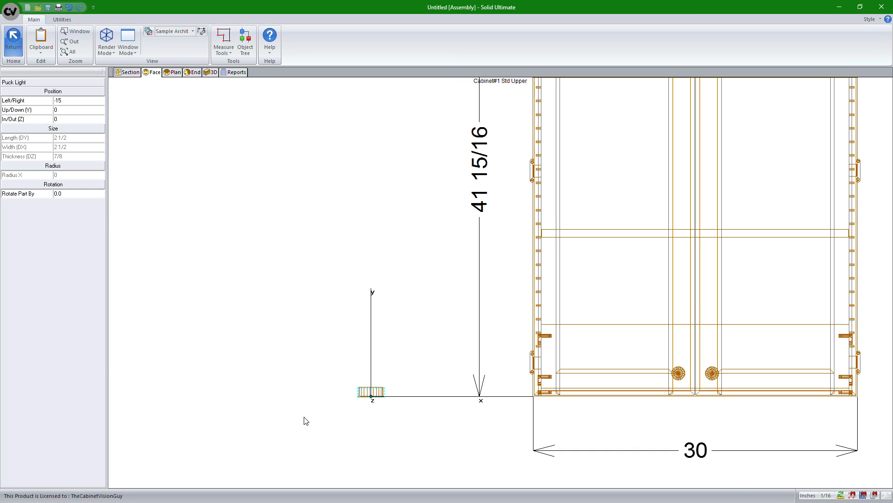
pyautogui.scroll(6, 367, 412)
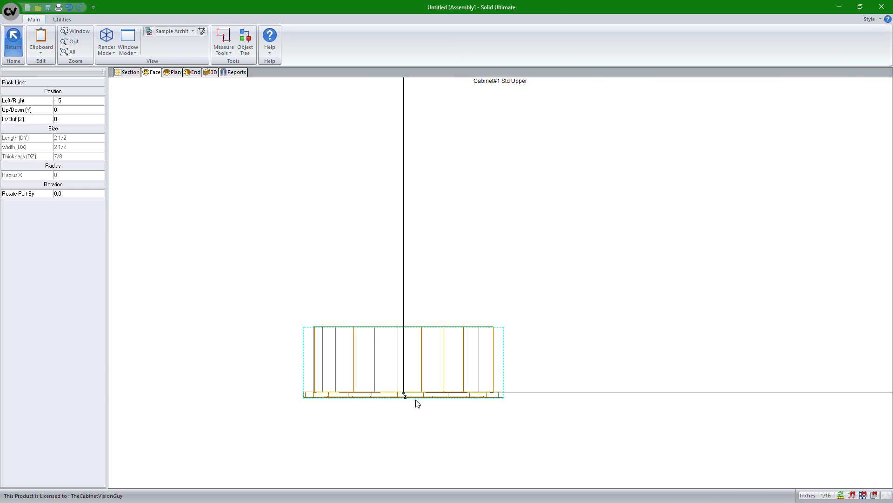
pyautogui.scroll(3, 405, 399)
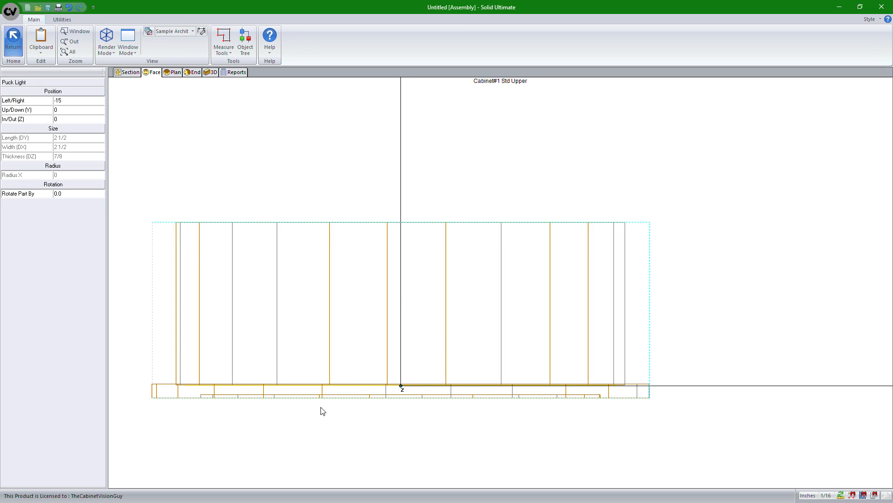
pyautogui.scroll(-1, 351, 408)
pyautogui.scroll(-3, 353, 408)
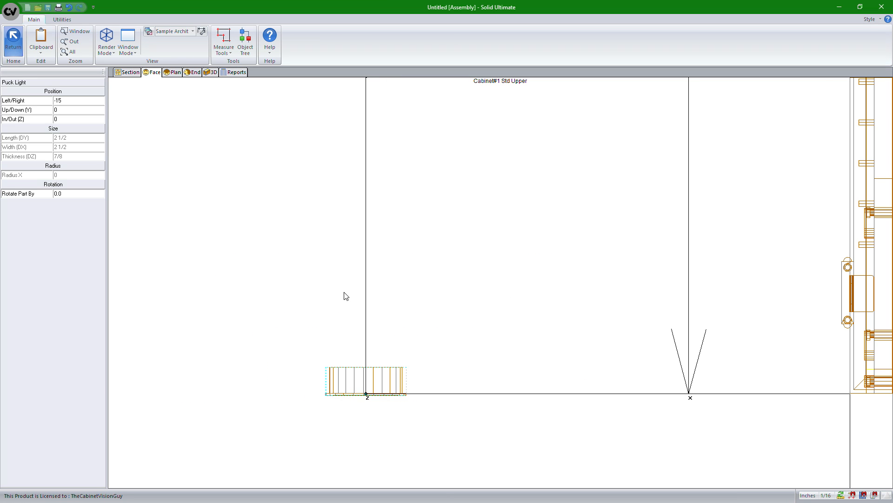
# Step: Drive the puck light's left/right position with the equation cab.dx/2
pyautogui.scroll(-1, 343, 295)
pyautogui.click(77, 102)
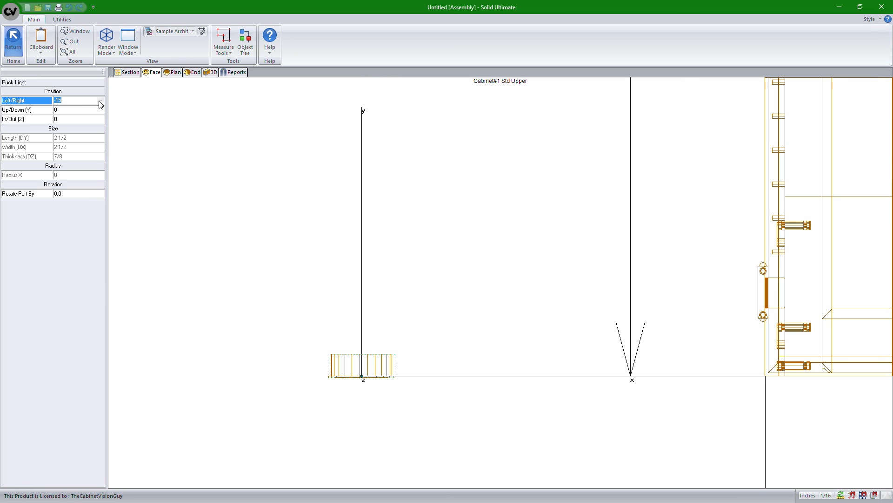
pyautogui.click(100, 103)
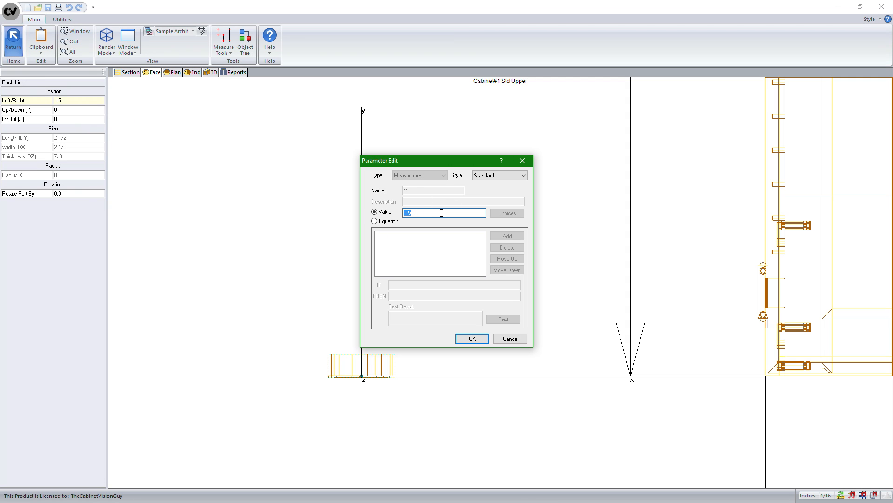
pyautogui.click(375, 221)
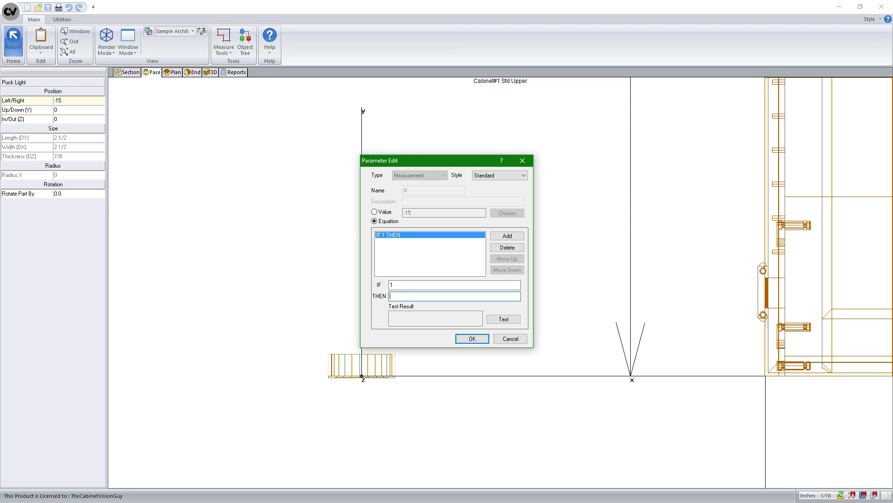
pyautogui.write('2')
pyautogui.click(472, 338)
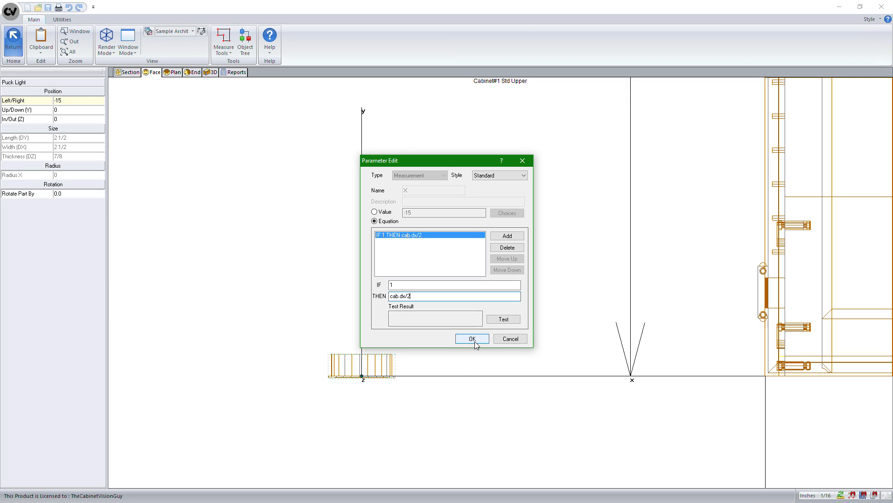
pyautogui.scroll(-4, 541, 279)
pyautogui.moveTo(734, 280); pyautogui.dragTo(557, 348, button='middle')
pyautogui.scroll(6, 649, 381)
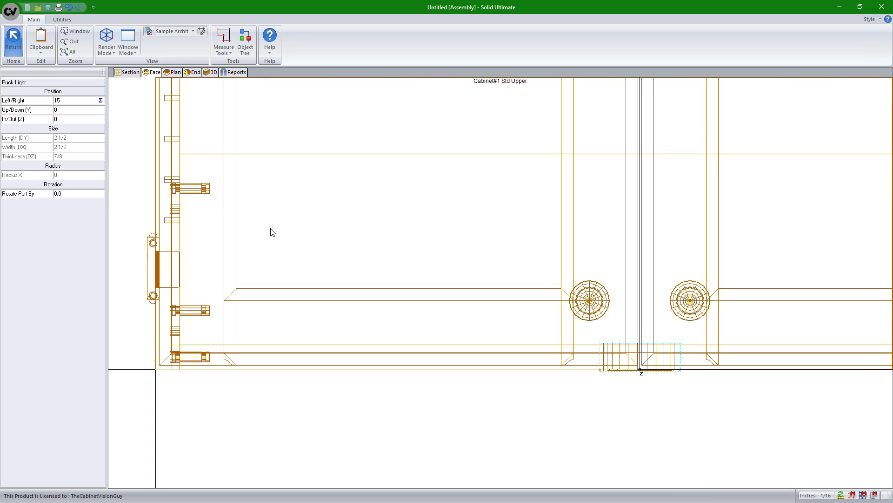
pyautogui.click(70, 110)
pyautogui.click(101, 110)
pyautogui.click(375, 222)
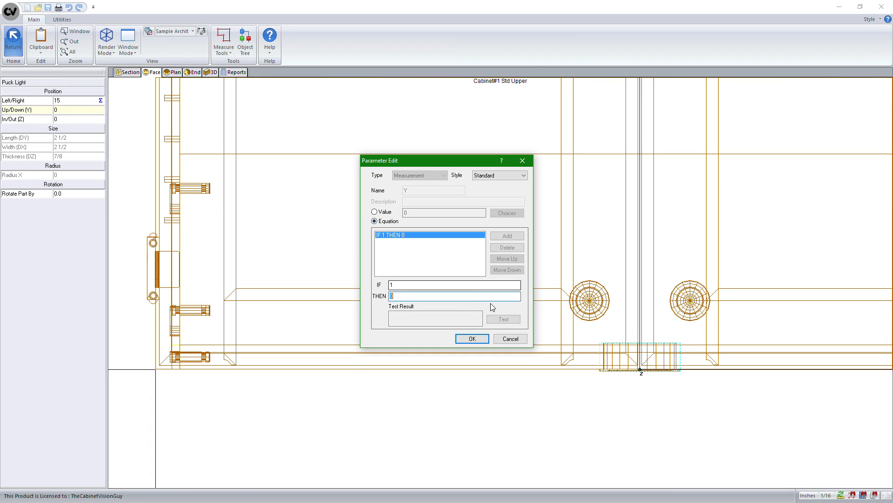
pyautogui.click(497, 295)
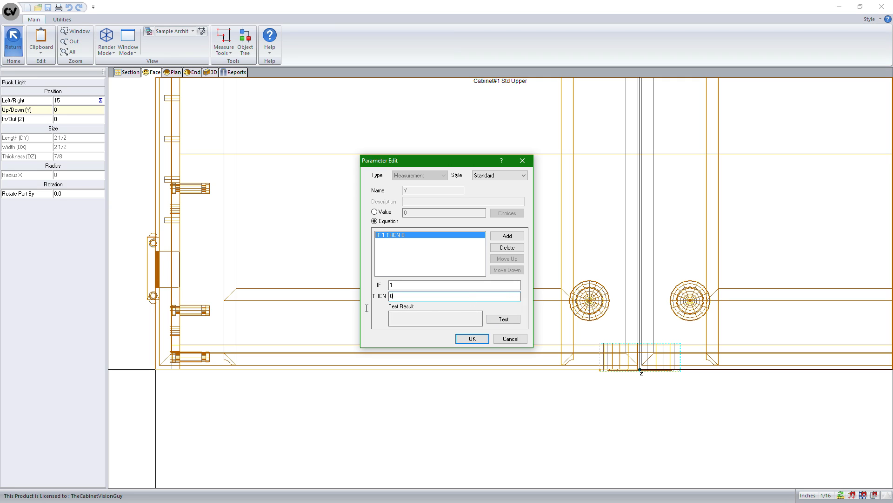
pyautogui.moveTo(366, 308); pyautogui.dragTo(341, 300)
pyautogui.click(503, 338)
# Step: Select the cabinet's Top panel and check its position and size values
pyautogui.scroll(-3, 477, 204)
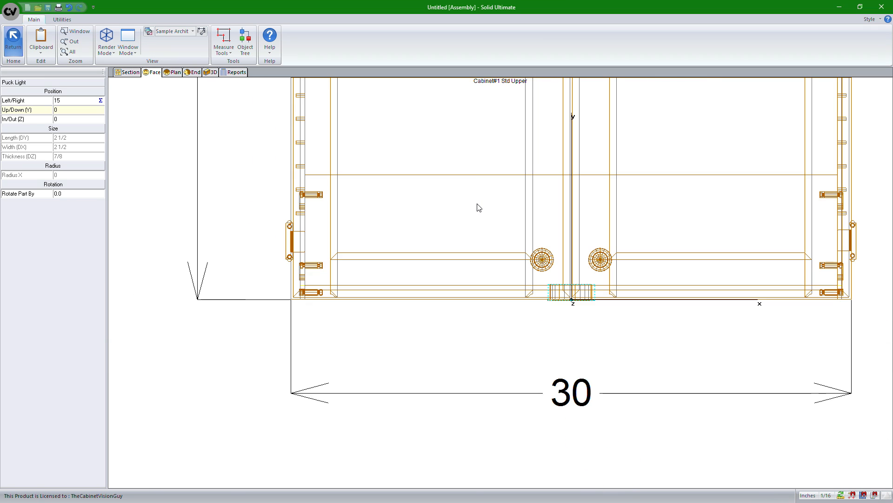
pyautogui.moveTo(471, 155); pyautogui.dragTo(453, 276, button='middle')
pyautogui.moveTo(454, 125)
pyautogui.mouseDown(button='middle')
pyautogui.moveTo(451, 268)
pyautogui.moveTo(404, 405)
pyautogui.mouseUp(button='middle')
pyautogui.moveTo(409, 134); pyautogui.dragTo(368, 348, button='middle')
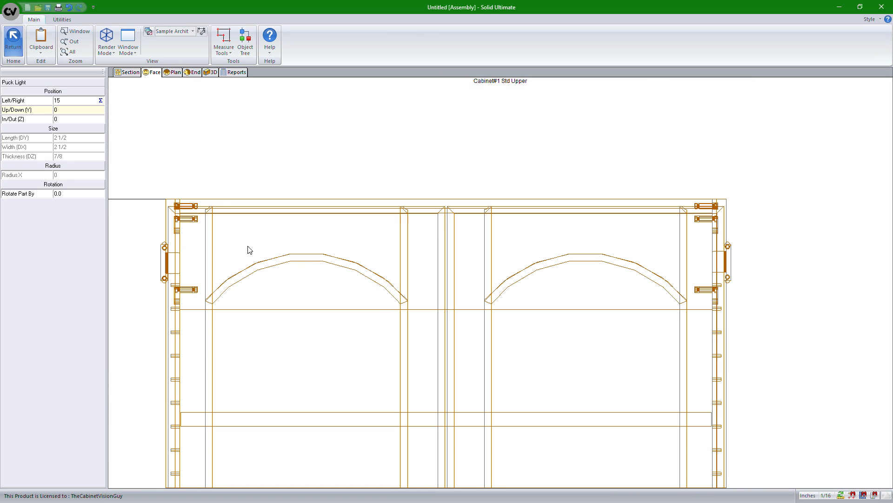
pyautogui.click(239, 197)
pyautogui.click(203, 208)
pyautogui.click(217, 224)
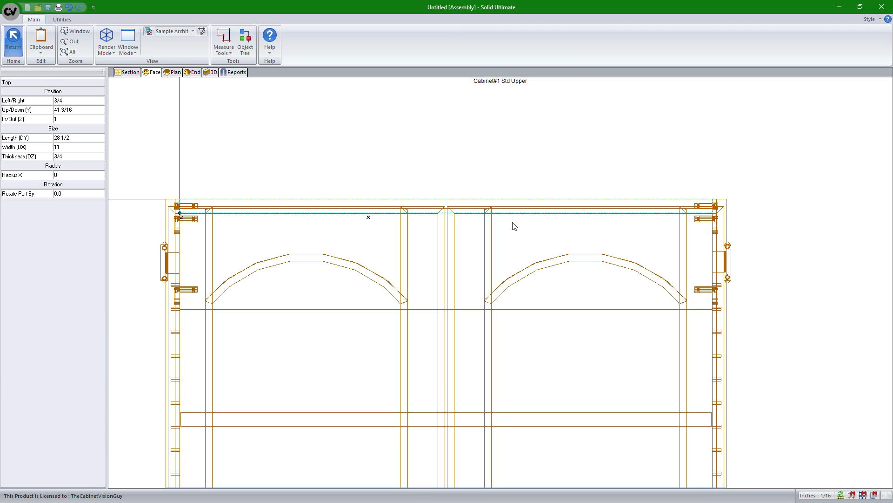
# Step: Select the puck light and enter the equation cab.case.to.pabsy for its up/down (Y) position
pyautogui.scroll(-3, 465, 314)
pyautogui.moveTo(470, 365); pyautogui.dragTo(492, 119, button='middle')
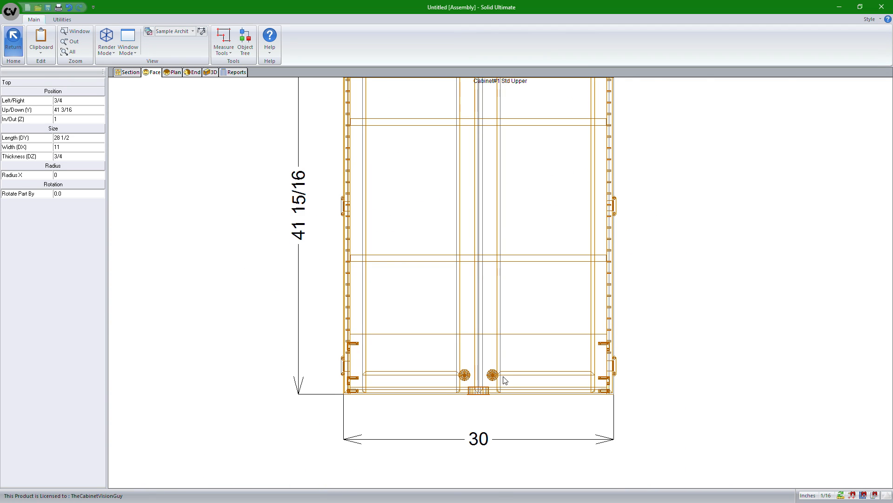
pyautogui.scroll(5, 505, 380)
pyautogui.click(430, 399)
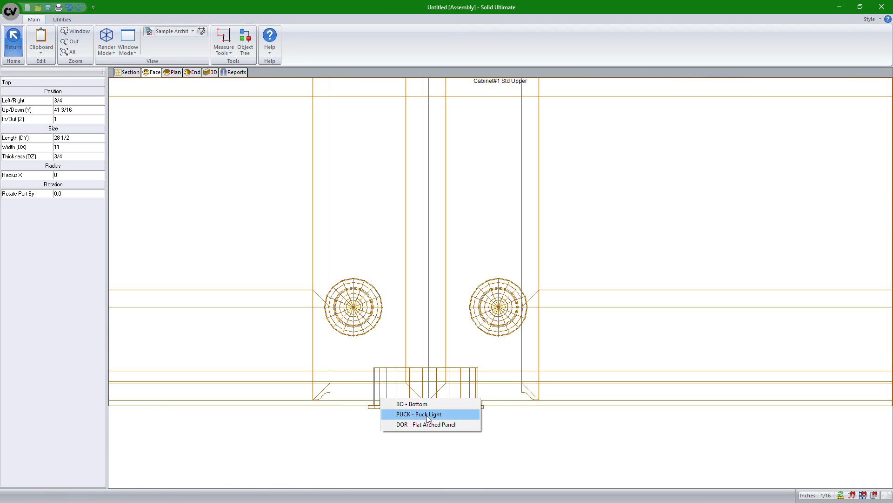
pyautogui.click(427, 416)
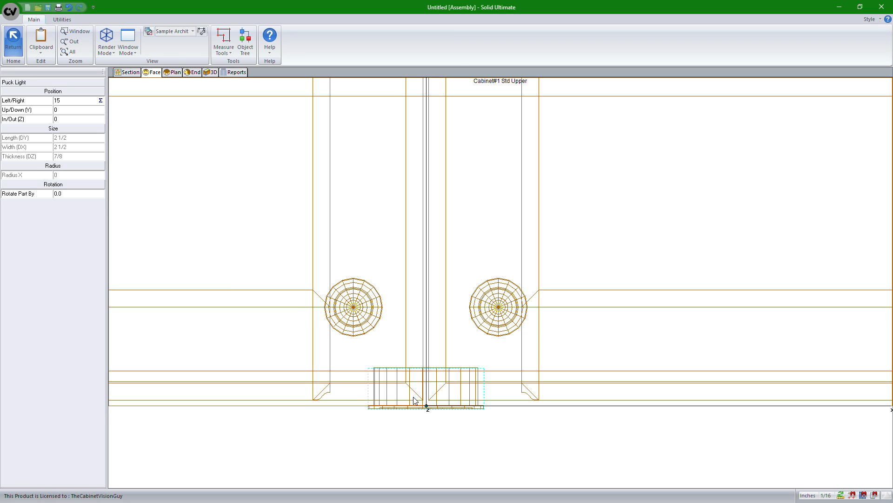
pyautogui.click(79, 110)
pyautogui.click(100, 110)
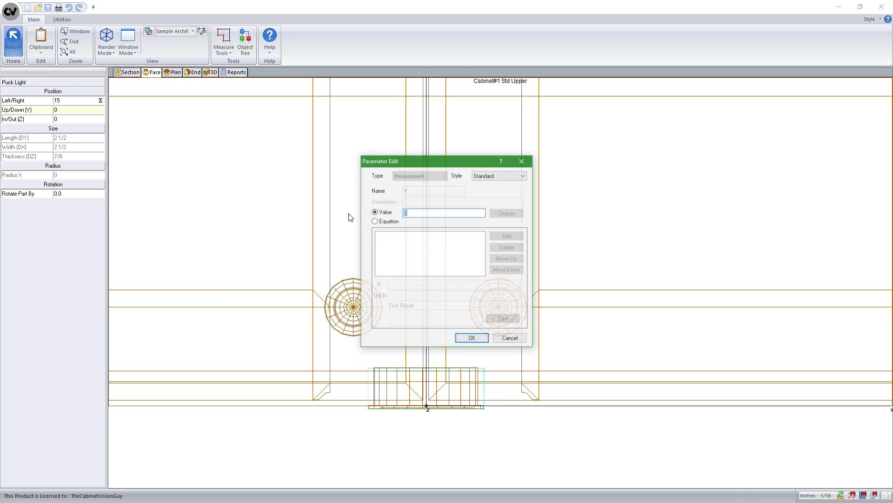
pyautogui.click(394, 223)
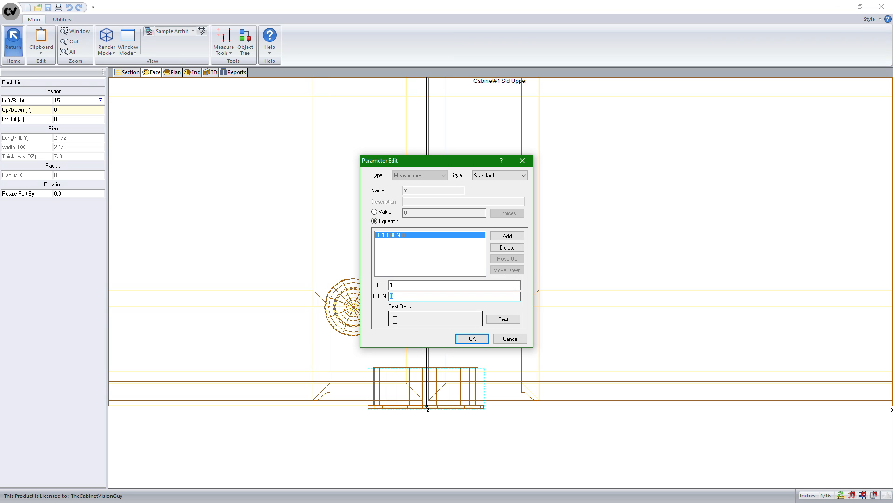
pyautogui.write('cab.case.')
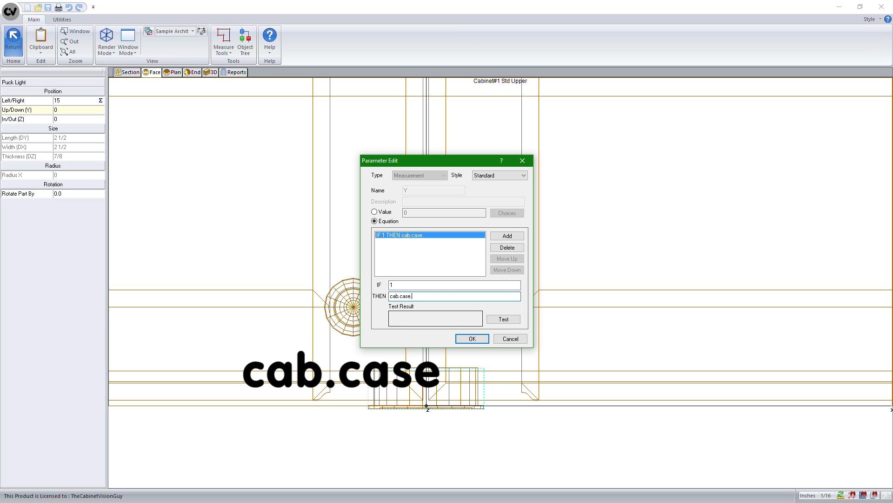
pyautogui.write('to.p')
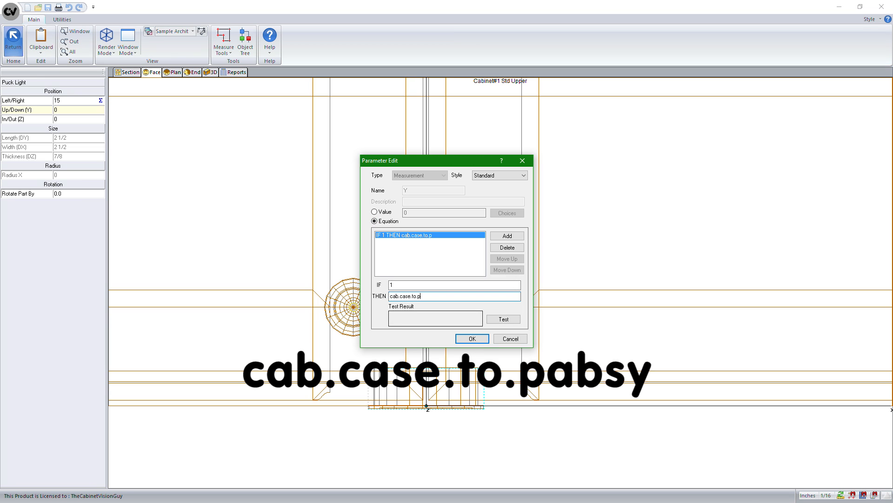
pyautogui.write('absy')
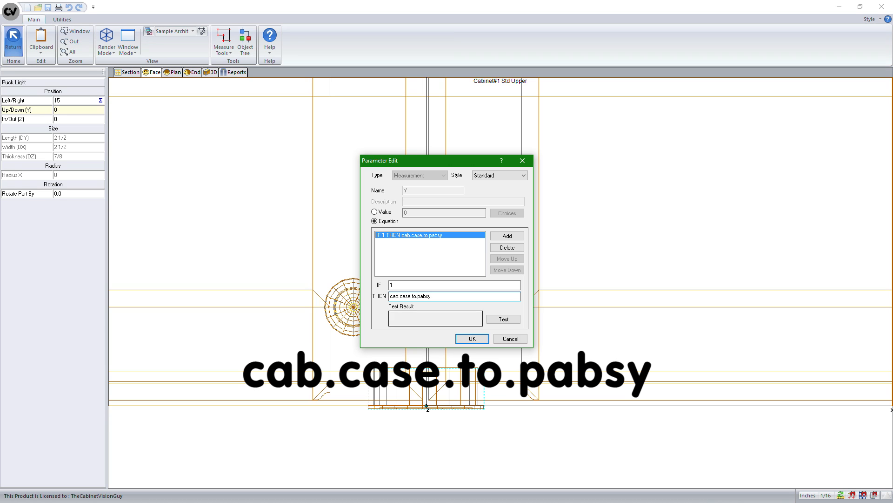
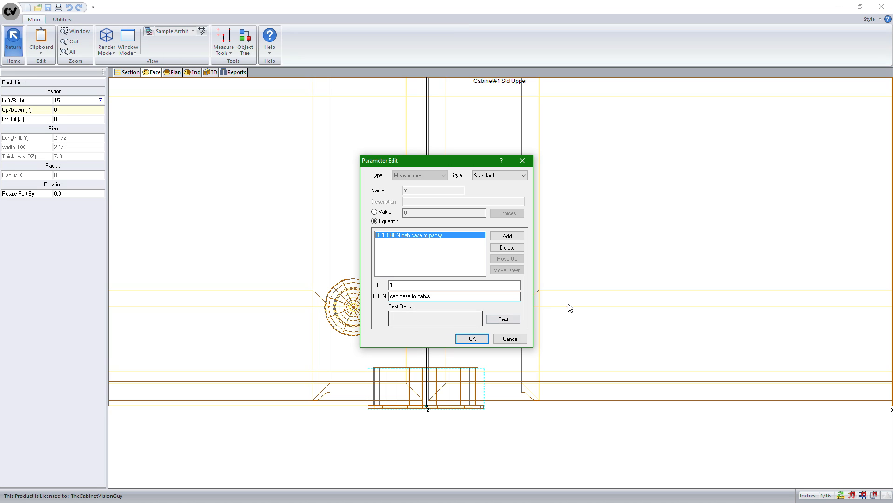
# Step: Test and accept the equation cab.case.to.pabsy for the puck light's up/down (Y) position
pyautogui.click(504, 319)
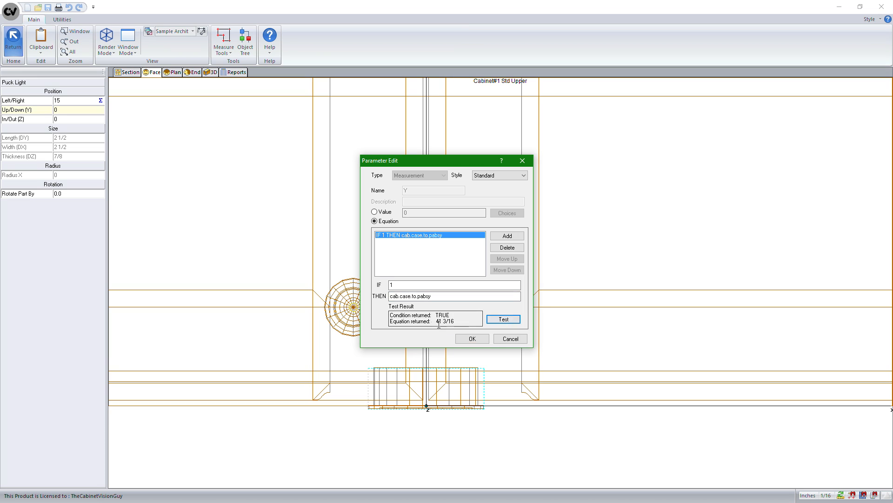
pyautogui.click(472, 339)
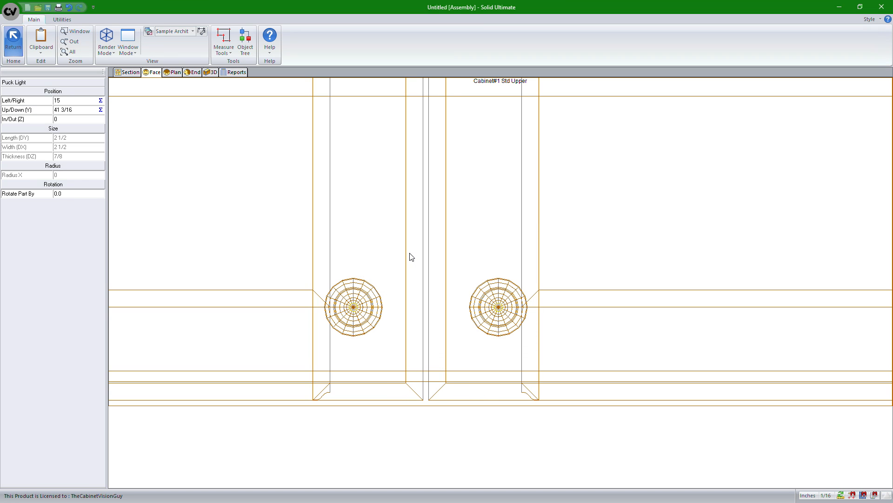
# Step: Examine how the puck light's body and flange sit against the cabinet's top panel in the face view
pyautogui.scroll(-3, 423, 251)
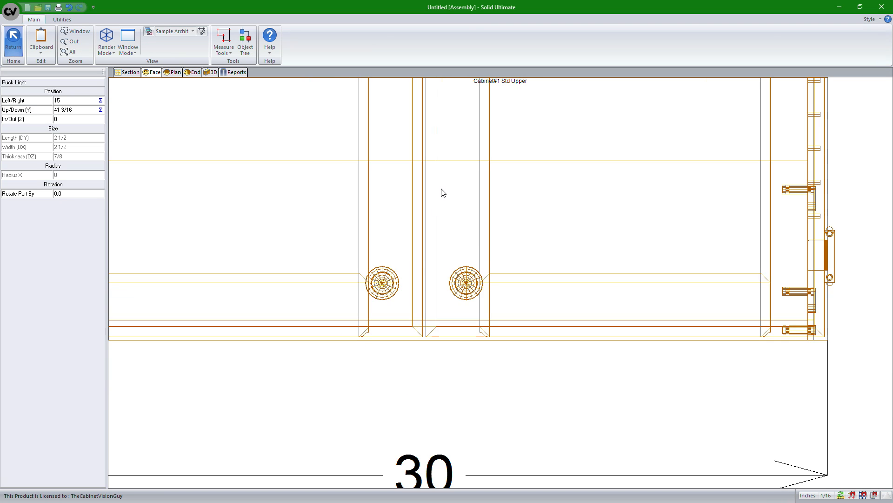
pyautogui.scroll(-1, 441, 155)
pyautogui.moveTo(441, 151); pyautogui.dragTo(423, 477, button='middle')
pyautogui.moveTo(449, 286); pyautogui.dragTo(418, 481, button='middle')
pyautogui.moveTo(413, 154); pyautogui.dragTo(429, 399, button='middle')
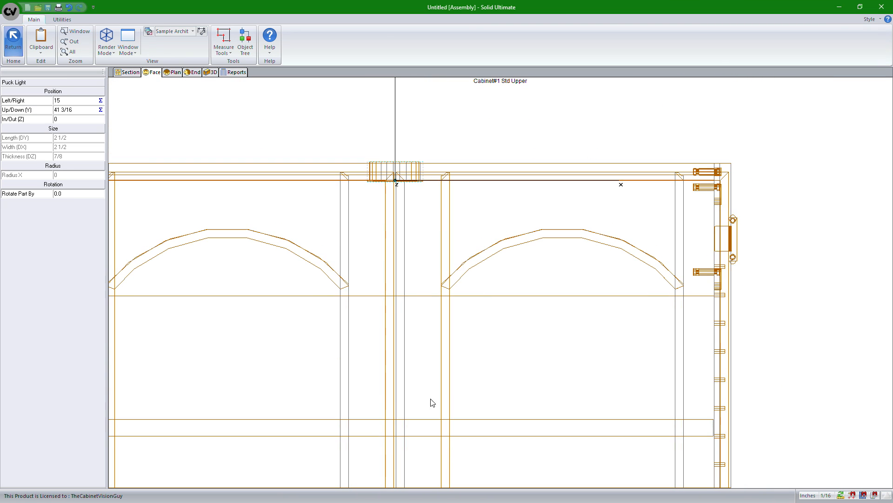
pyautogui.moveTo(405, 224); pyautogui.dragTo(413, 307, button='middle')
pyautogui.scroll(-1, 387, 254)
pyautogui.scroll(8, 384, 254)
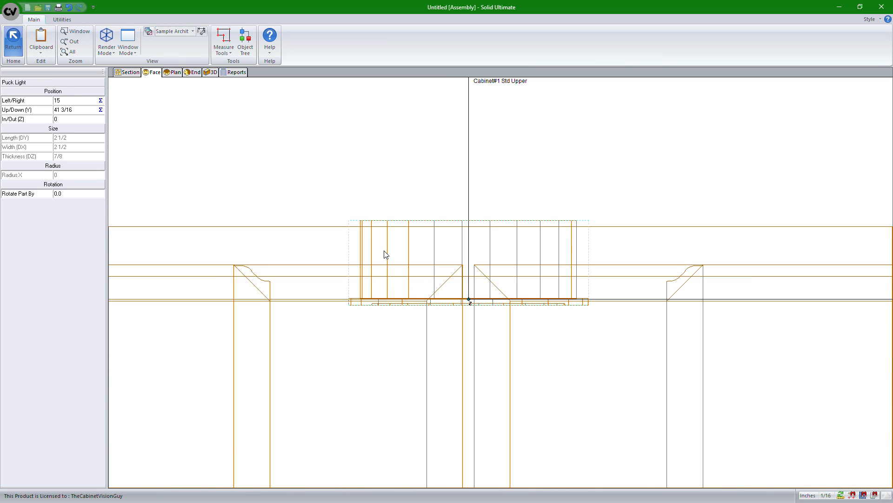
pyautogui.scroll(1, 430, 260)
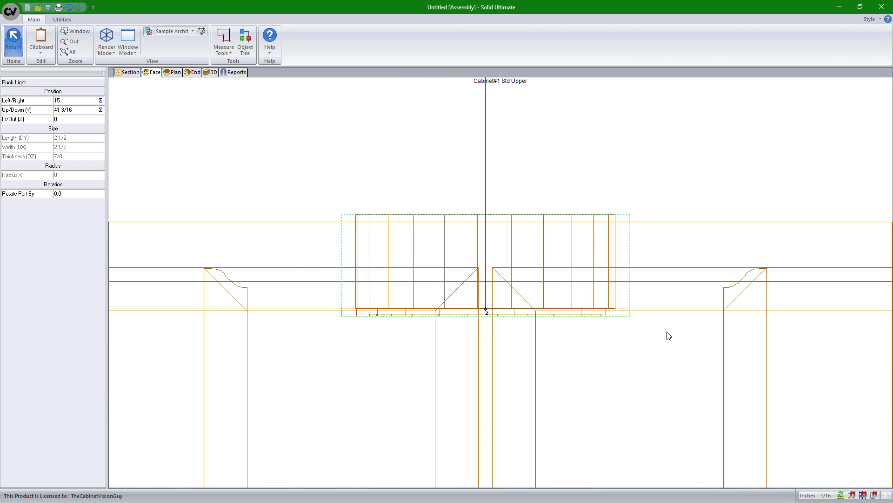
# Step: Drive the Top panel's in/out (Z) position with the equation cab.dz/2 and check the cabinet in 3D
pyautogui.rightClick(679, 233)
pyautogui.click(678, 246)
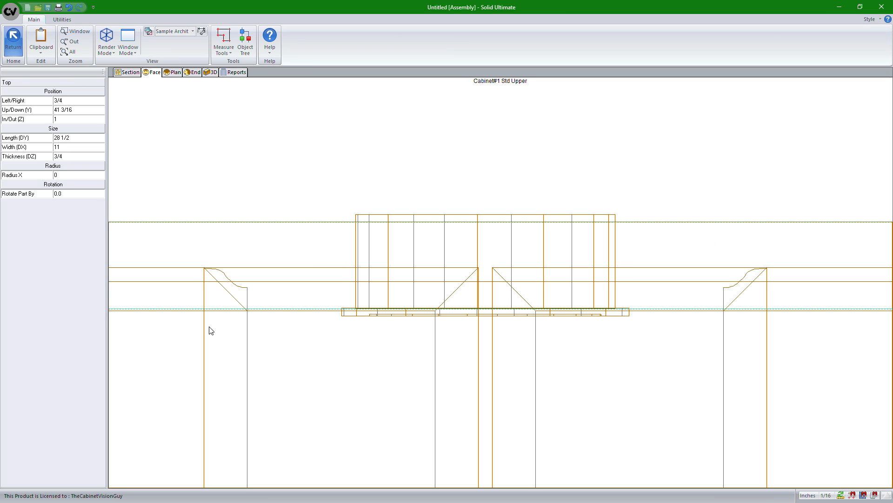
pyautogui.scroll(-2, 285, 311)
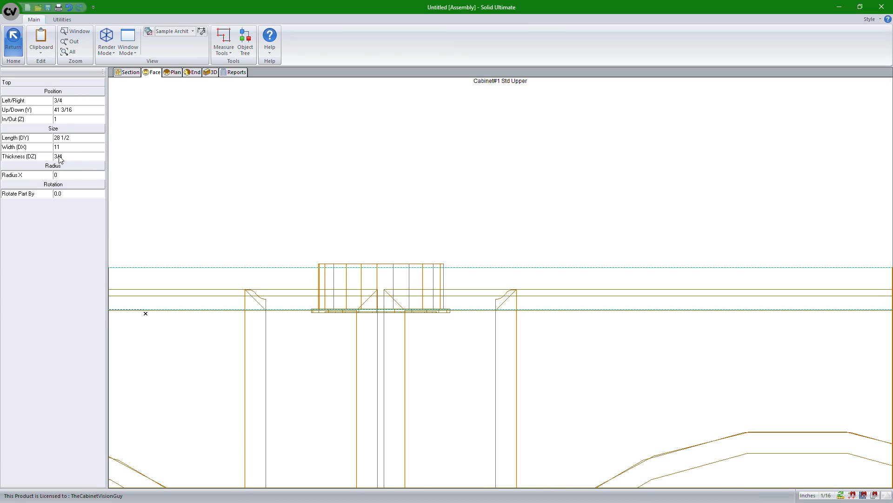
pyautogui.click(66, 119)
pyautogui.press('Return')
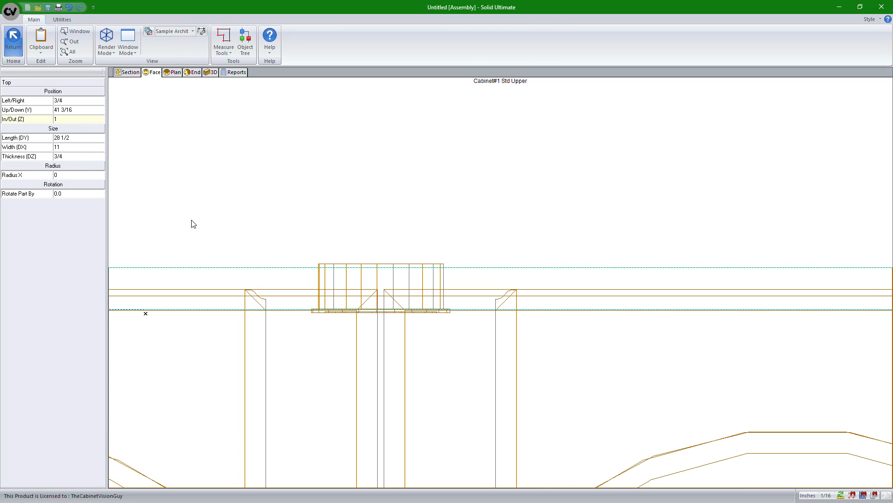
pyautogui.click(69, 120)
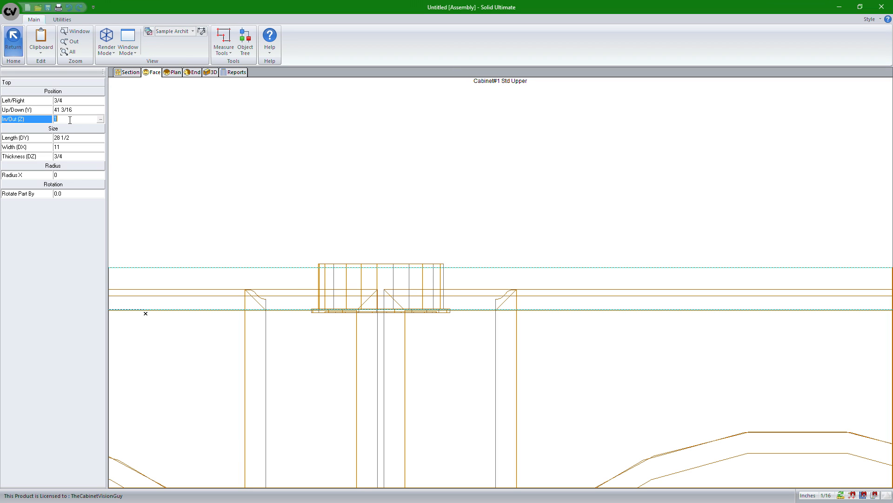
pyautogui.click(101, 120)
pyautogui.click(392, 221)
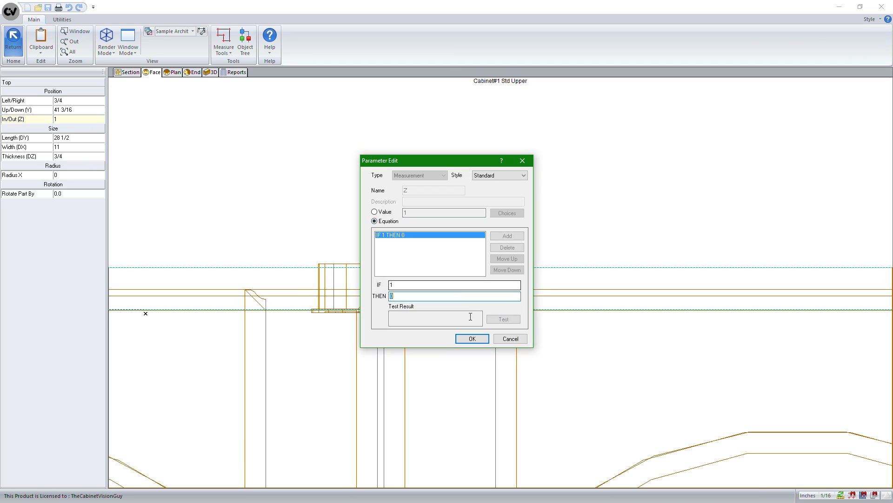
pyautogui.write('cab.dz/2')
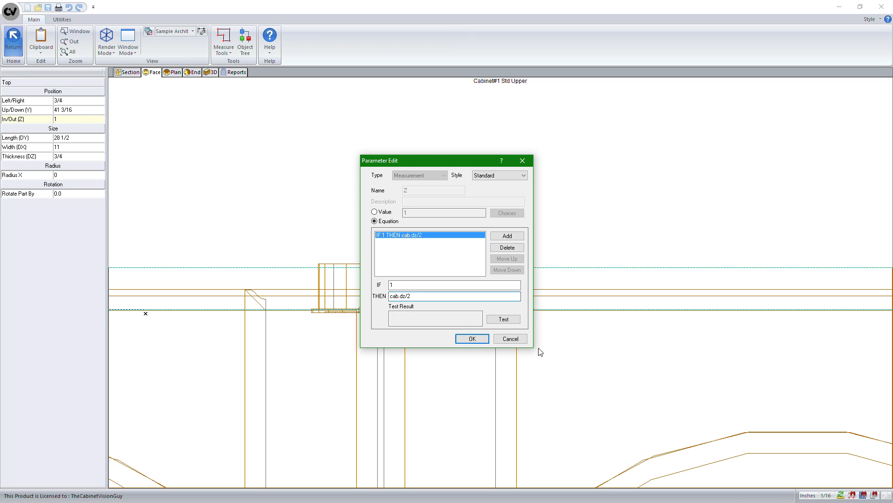
pyautogui.click(478, 340)
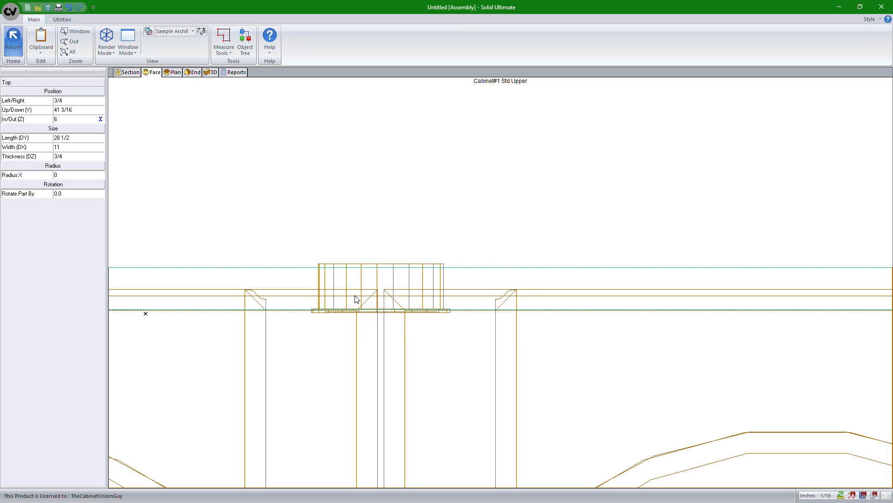
pyautogui.click(210, 72)
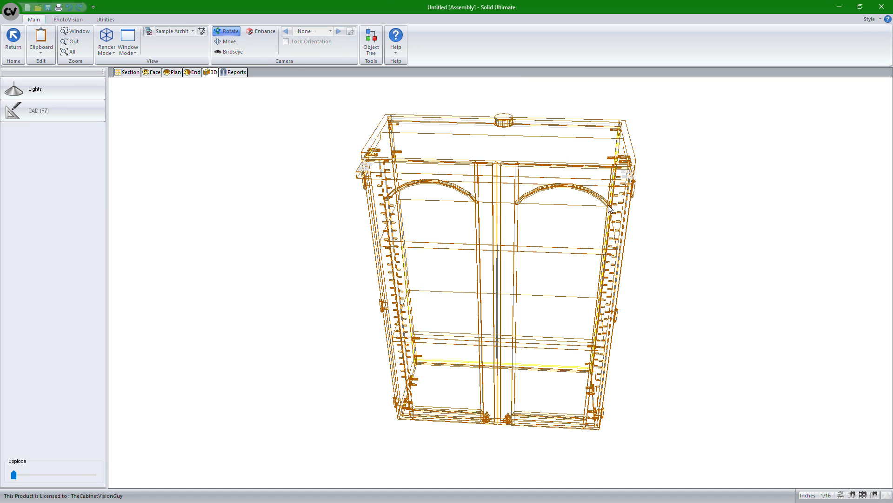
pyautogui.moveTo(633, 225); pyautogui.dragTo(245, 239)
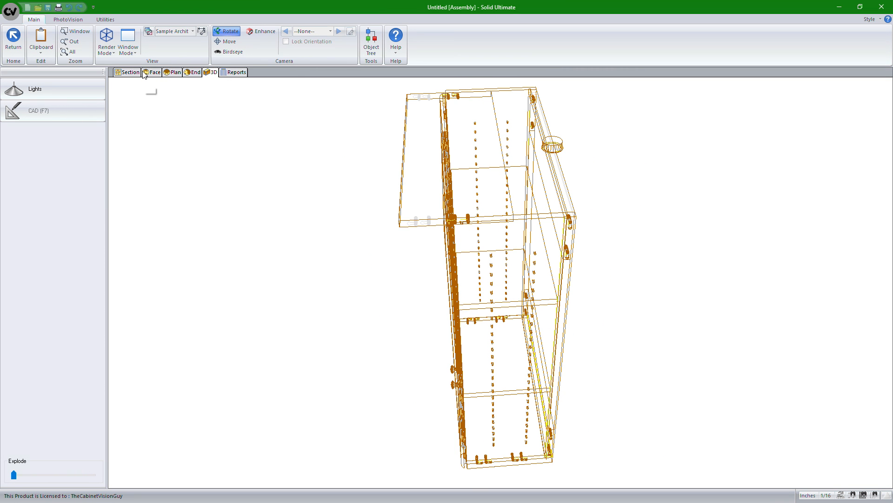
# Step: Delete the Z equation parameter from the Top part in the cabinet's object tree and check the panel in 3D
pyautogui.click(155, 74)
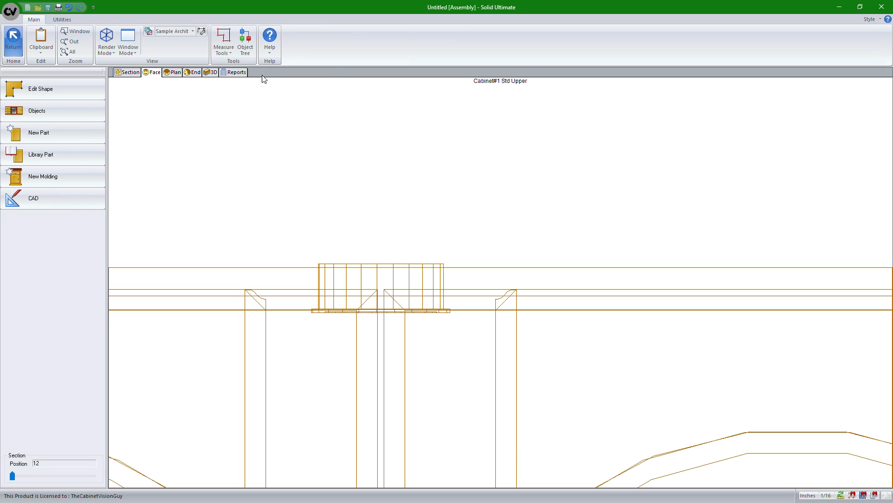
pyautogui.click(252, 50)
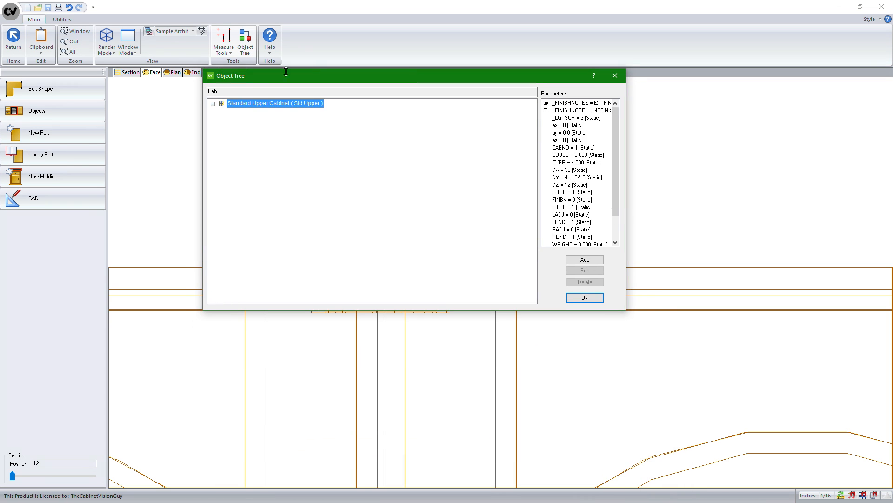
pyautogui.click(212, 103)
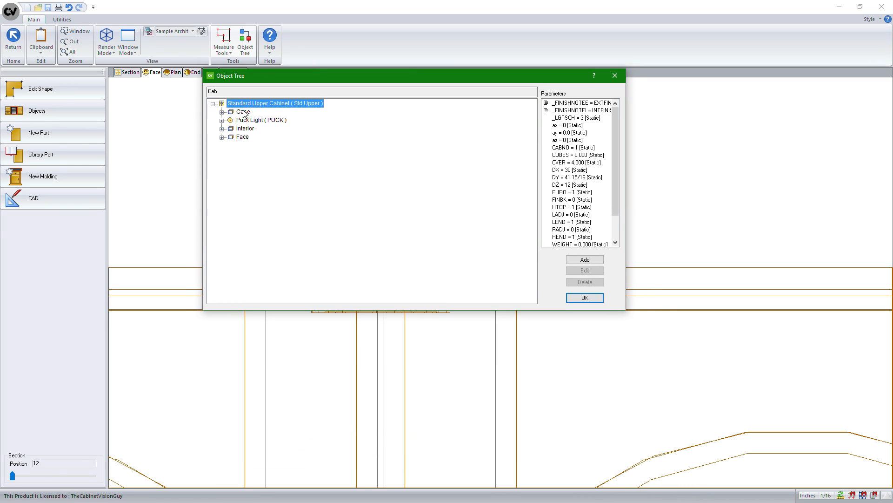
pyautogui.click(222, 112)
pyautogui.click(257, 162)
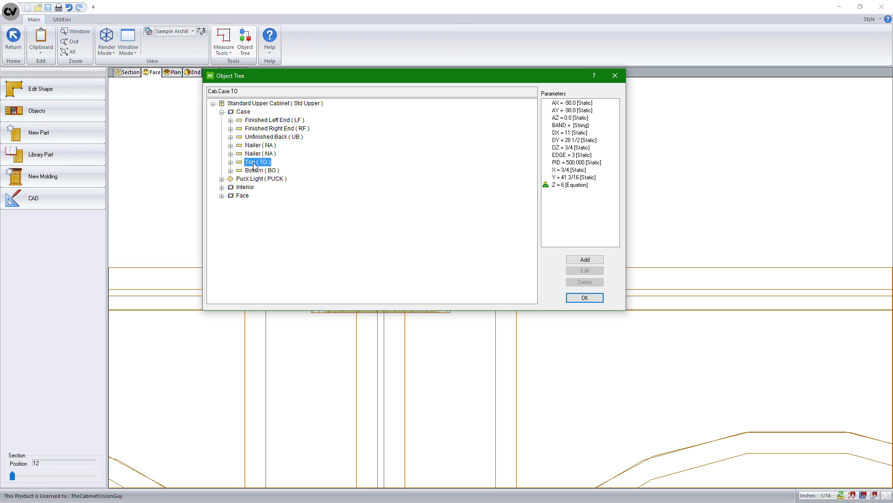
pyautogui.click(562, 186)
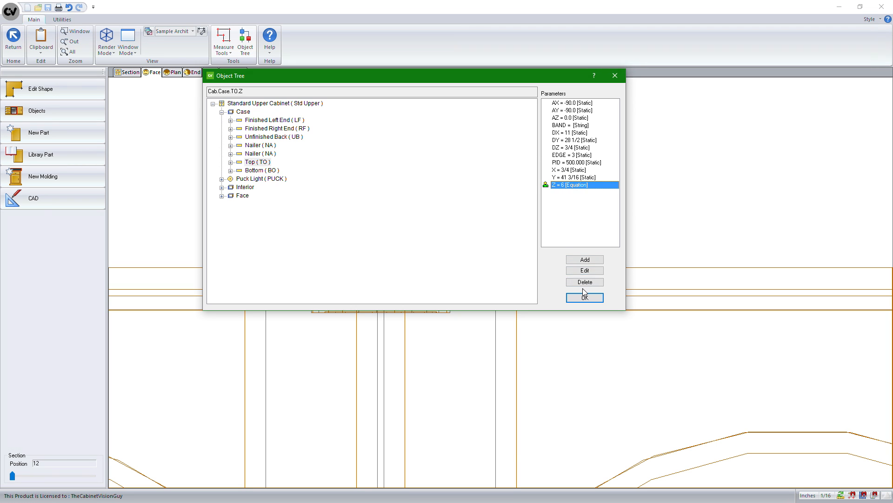
pyautogui.click(585, 282)
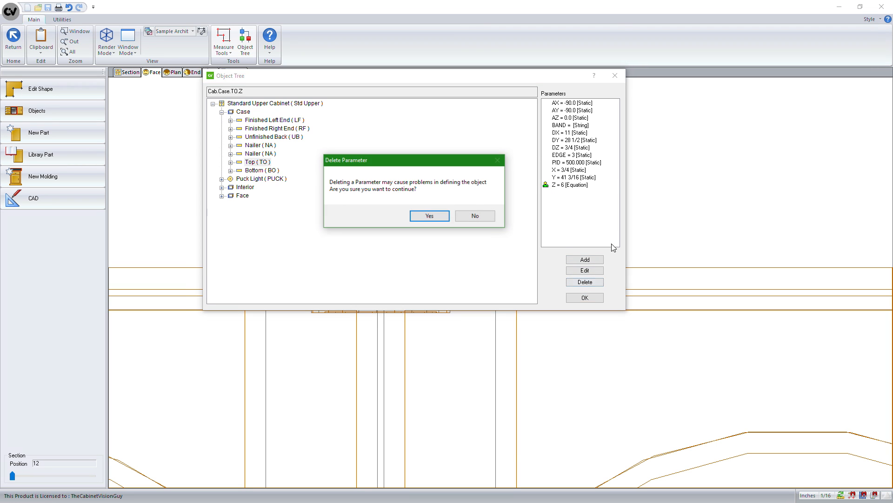
pyautogui.click(430, 217)
pyautogui.click(585, 297)
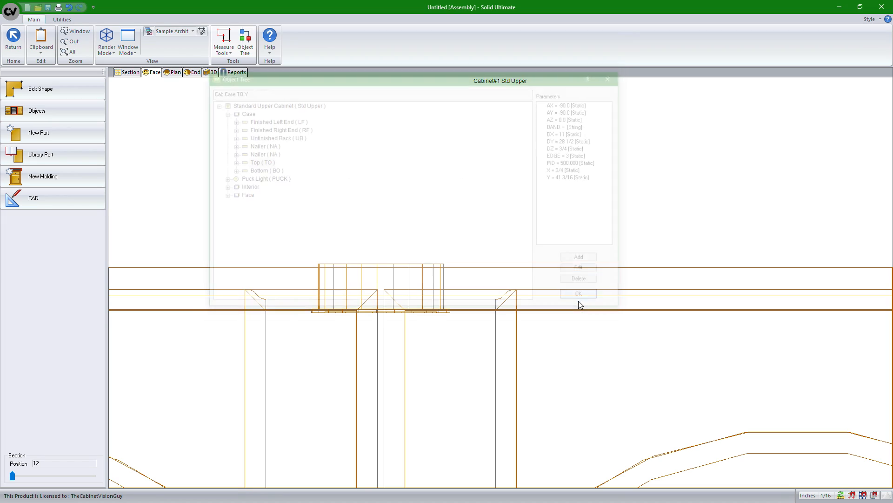
pyautogui.click(212, 74)
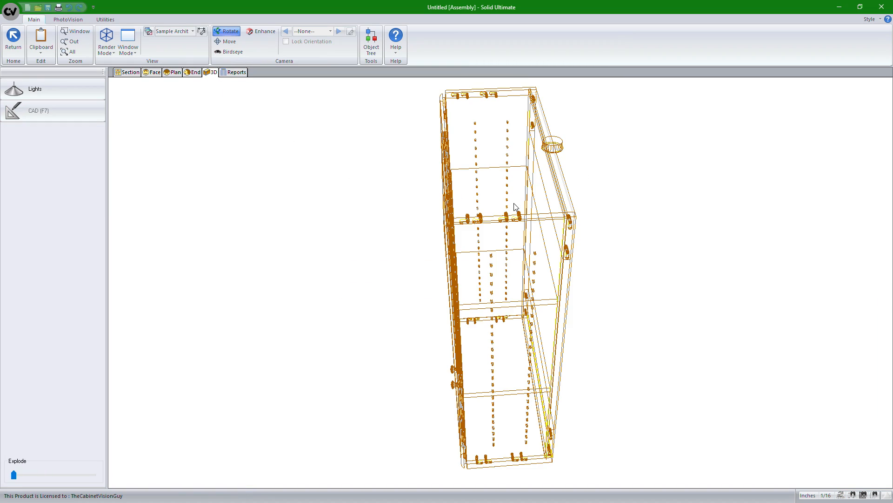
pyautogui.moveTo(567, 212); pyautogui.dragTo(585, 193)
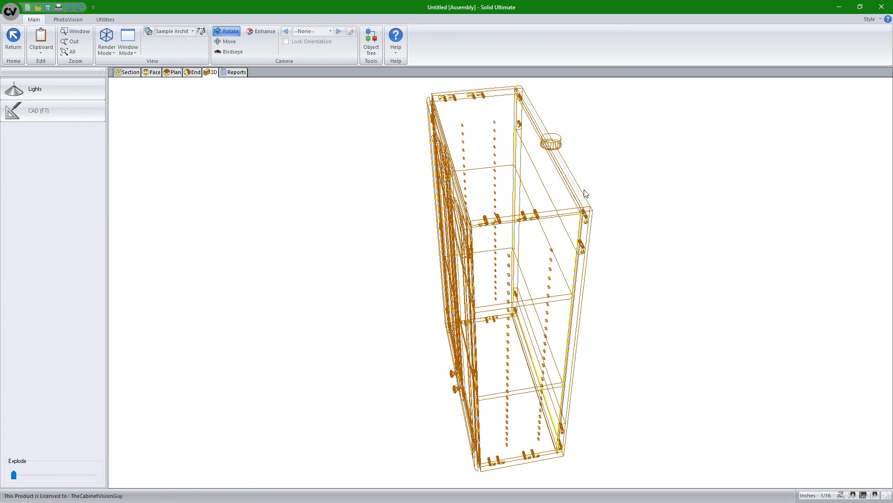
pyautogui.moveTo(481, 217); pyautogui.dragTo(634, 214)
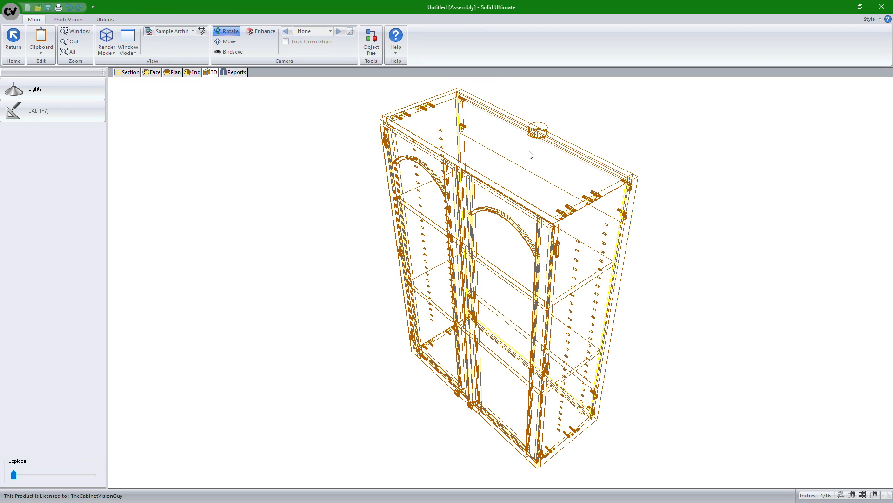
# Step: Drive the puck light's in/out (Z) position with the equation cab.dz/2 and test it
pyautogui.click(154, 74)
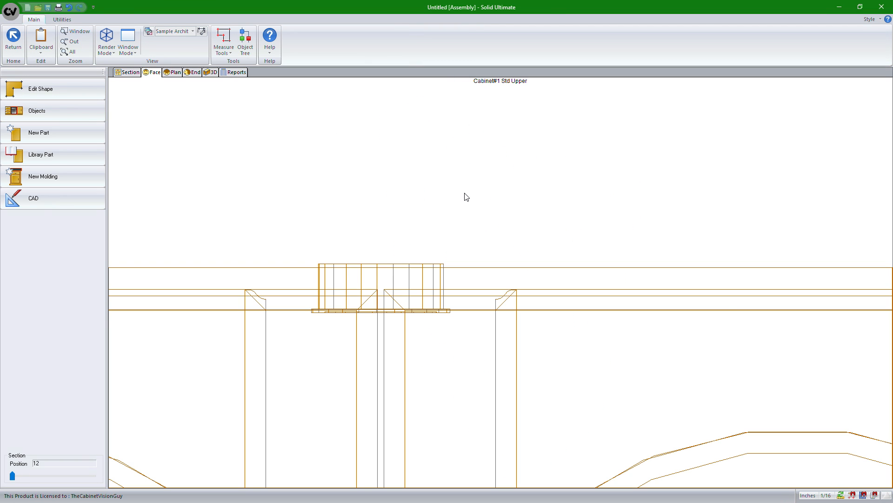
pyautogui.click(390, 279)
pyautogui.click(375, 300)
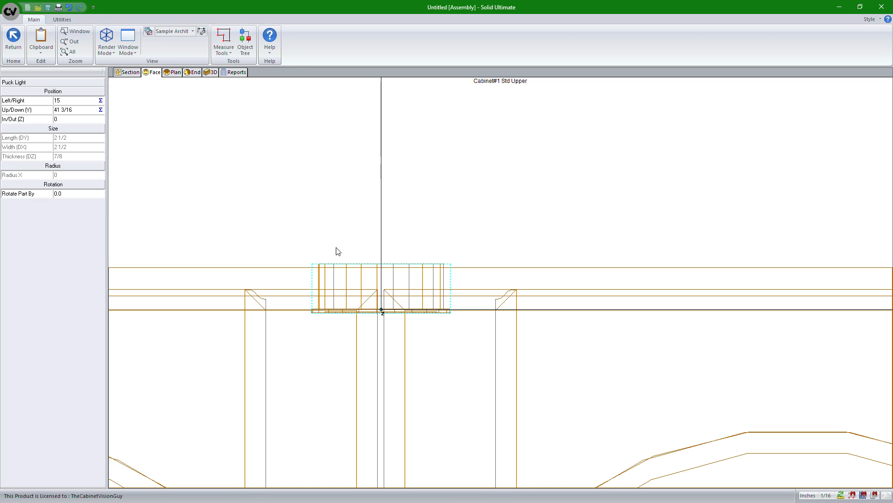
pyautogui.click(81, 121)
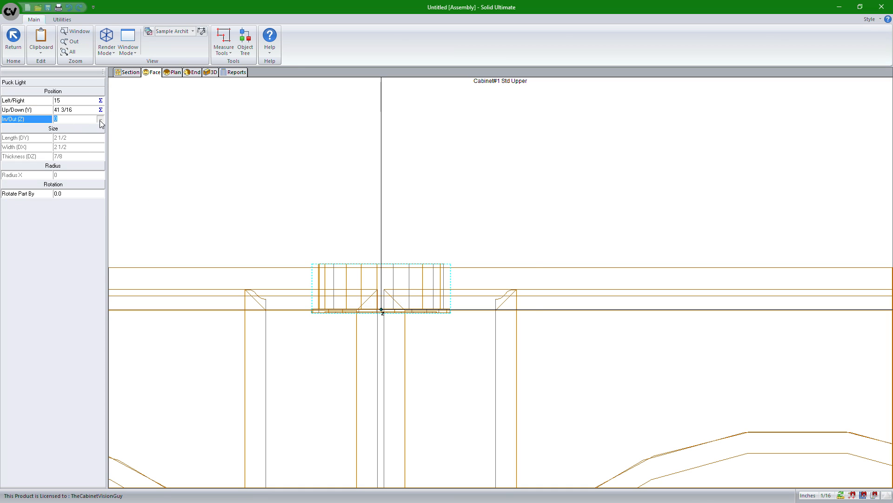
pyautogui.click(99, 120)
pyautogui.click(390, 221)
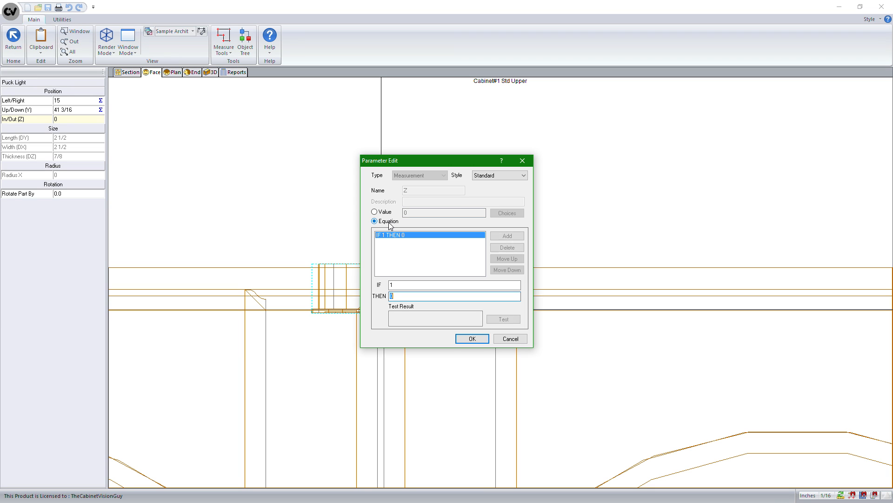
pyautogui.write('cab.dz/2')
pyautogui.click(504, 320)
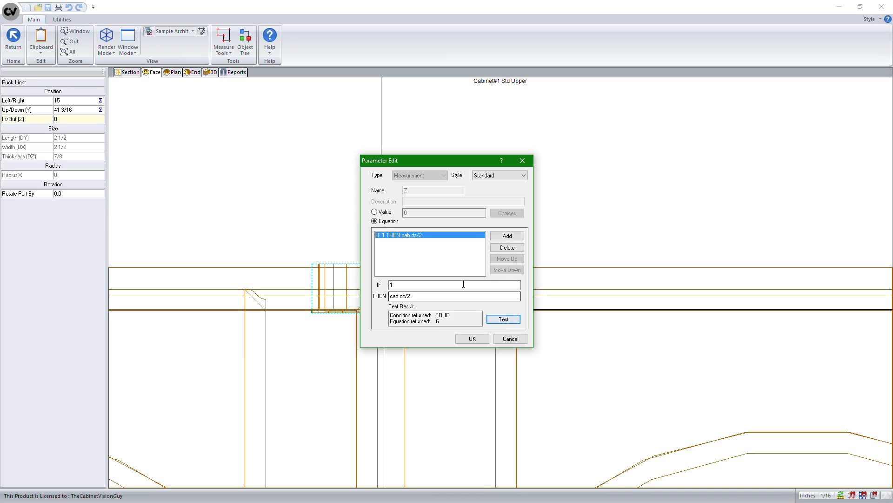
pyautogui.click(472, 339)
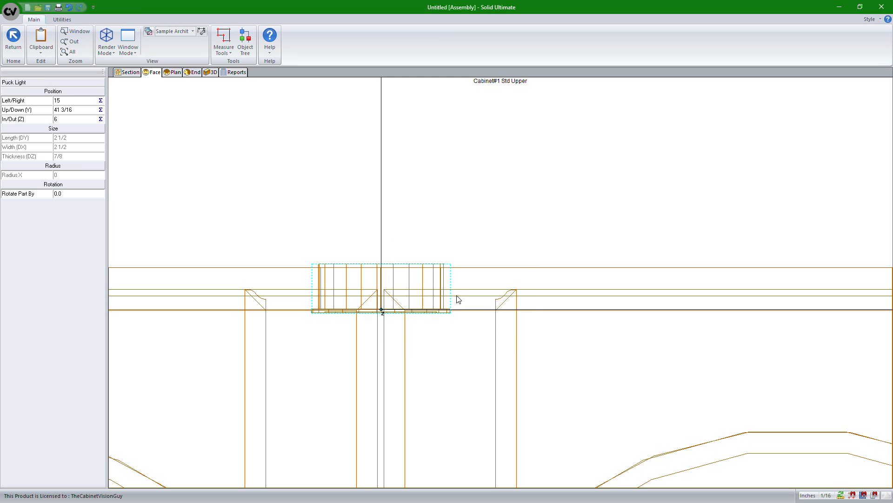
# Step: Explode the cabinet slightly in the 3D view and examine the puck light's position in the top panel
pyautogui.scroll(2, 319, 293)
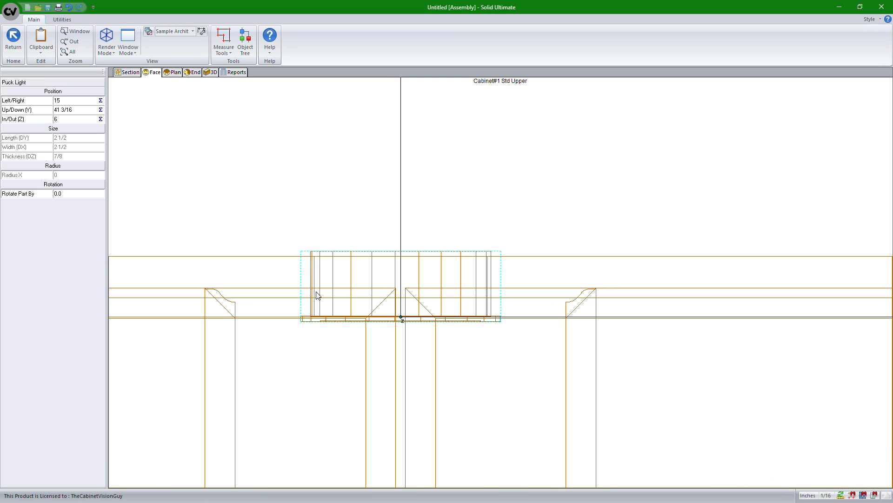
pyautogui.click(210, 72)
pyautogui.moveTo(298, 143); pyautogui.dragTo(176, 131)
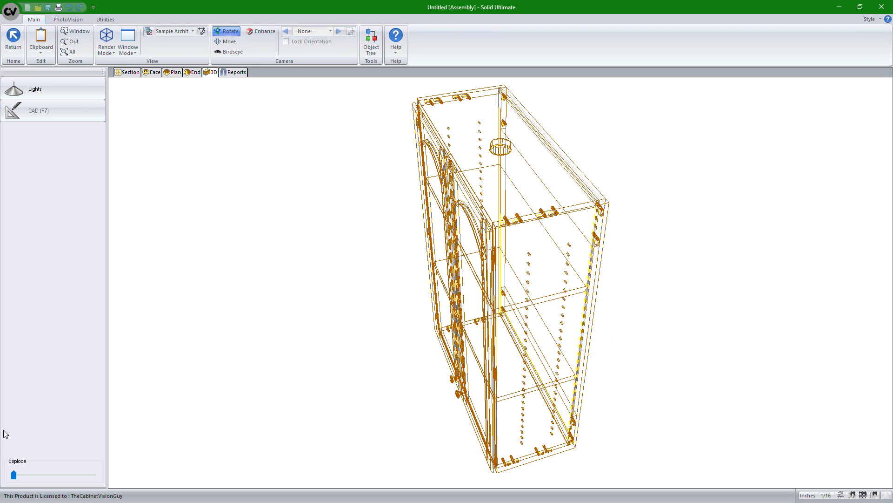
pyautogui.moveTo(12, 475); pyautogui.dragTo(21, 475)
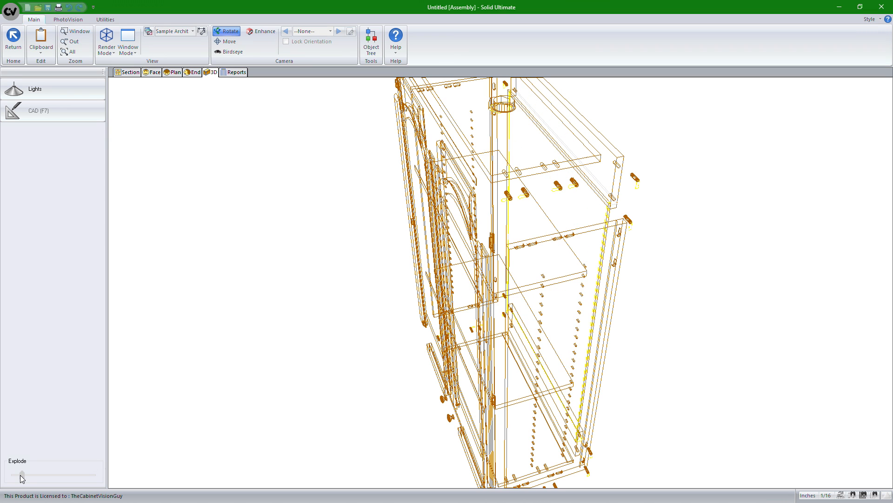
pyautogui.moveTo(403, 326); pyautogui.dragTo(373, 442, button='middle')
pyautogui.moveTo(373, 441); pyautogui.dragTo(535, 357)
pyautogui.scroll(2, 402, 292)
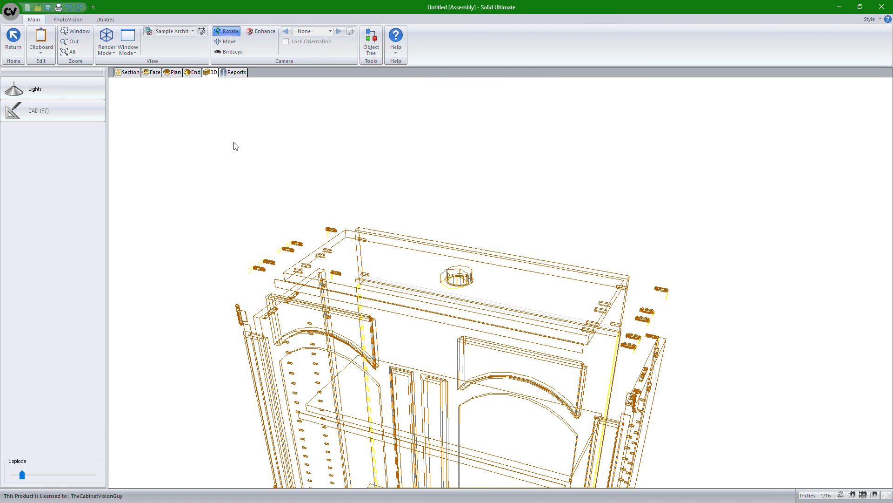
# Step: Render the exploded cabinet as shaded solids and inspect the puck light in the top panel
pyautogui.click(107, 41)
pyautogui.click(126, 86)
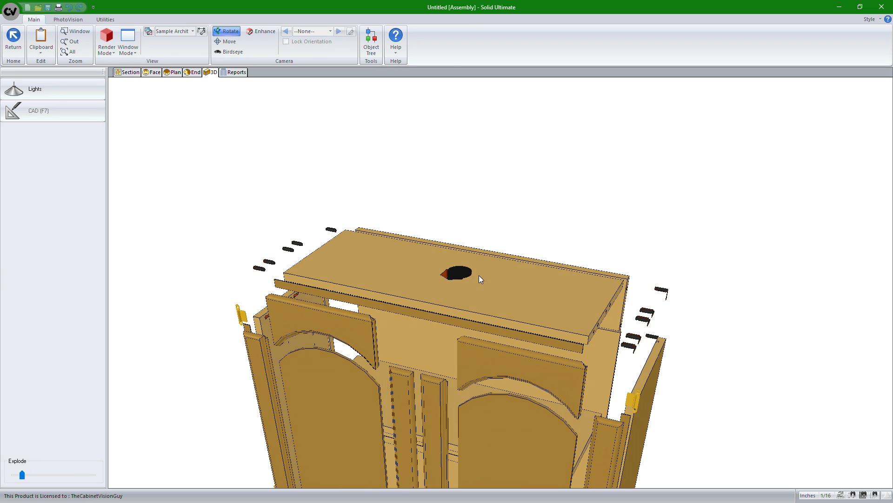
pyautogui.scroll(4, 478, 275)
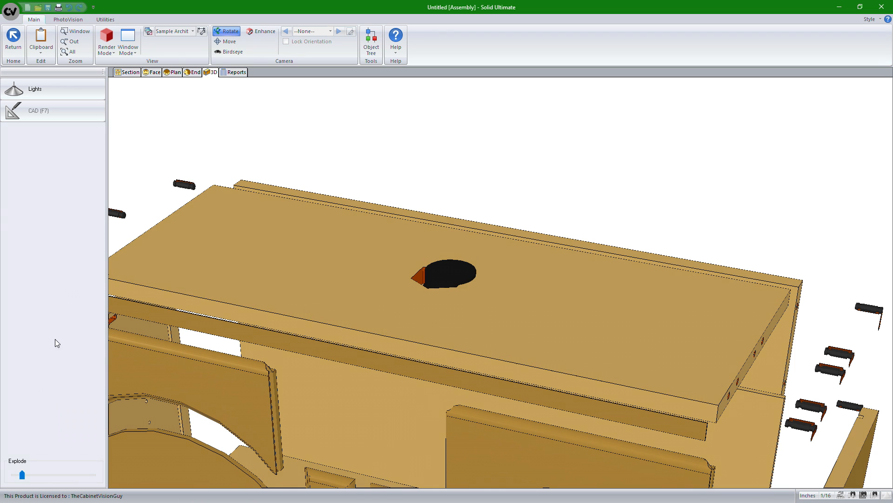
# Step: Show the cabinet in wireframe with its parts fully collapsed together, and examine the puck light in the top panel
pyautogui.moveTo(22, 474); pyautogui.dragTo(93, 475)
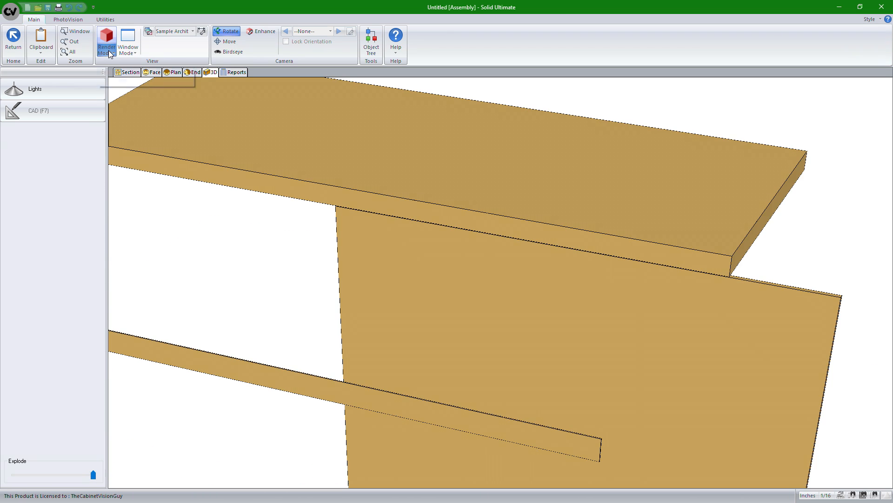
pyautogui.click(108, 50)
pyautogui.click(122, 88)
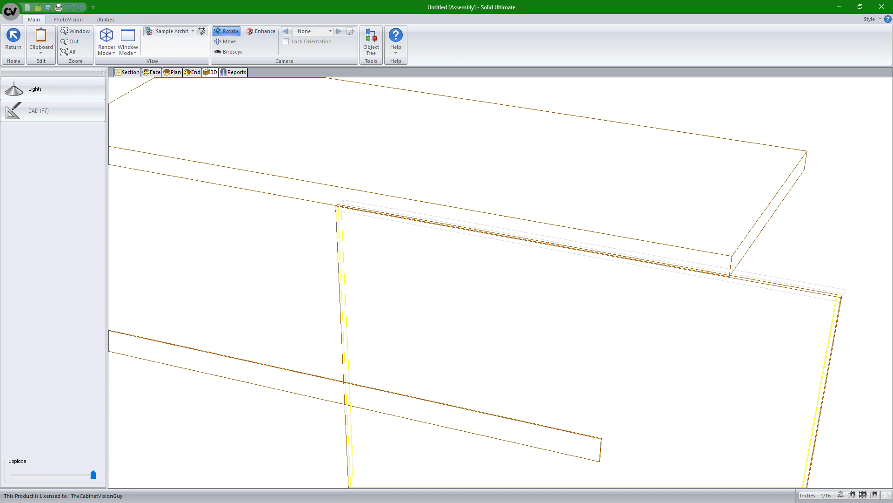
pyautogui.moveTo(96, 474); pyautogui.dragTo(14, 474)
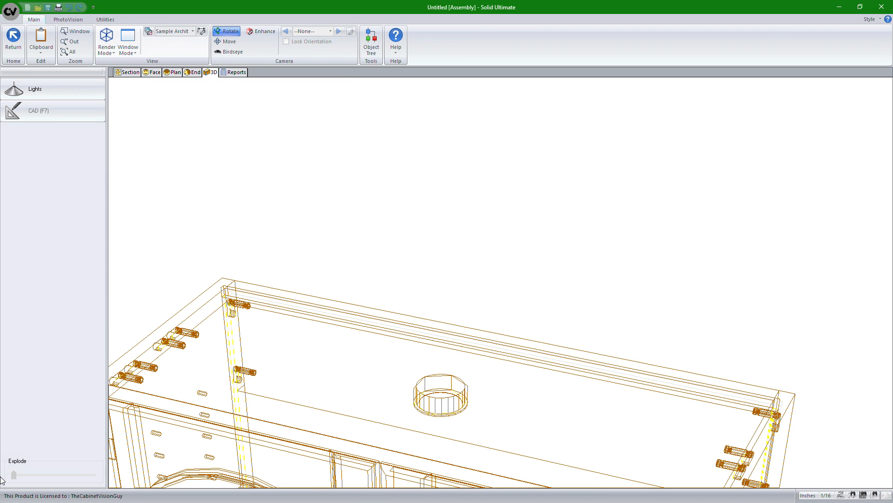
pyautogui.moveTo(299, 372); pyautogui.dragTo(418, 144)
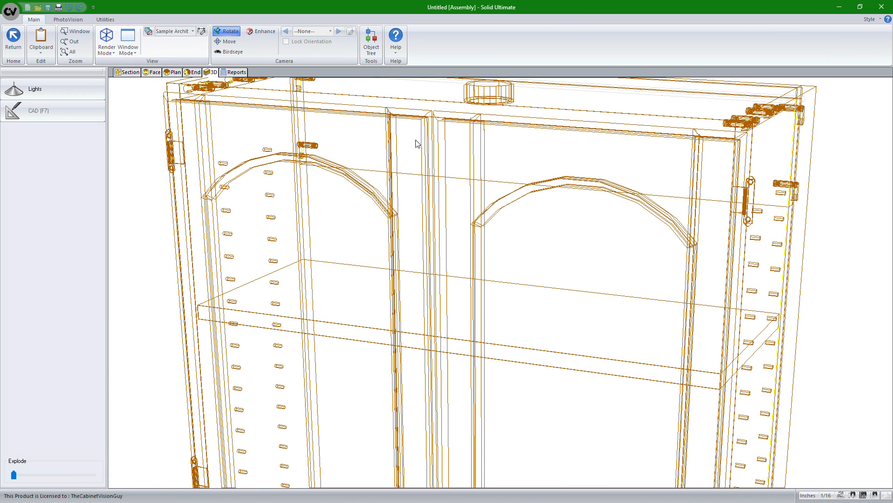
pyautogui.moveTo(451, 181); pyautogui.dragTo(457, 199)
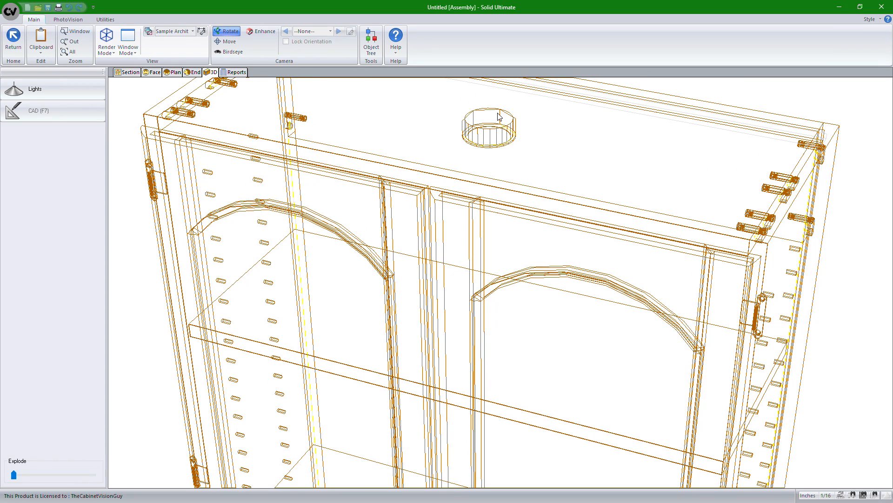
# Step: Open the cabinet's parts report and check the Puck Light entry's size and material
pyautogui.click(224, 72)
pyautogui.click(139, 173)
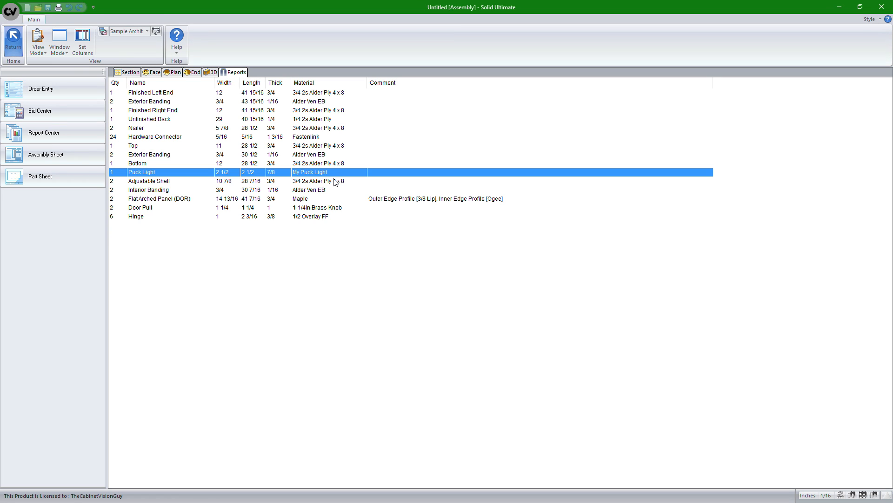
# Step: Find the Material Summary report MTOT03 in the Report Center's report setup and display it in View Mode
pyautogui.click(75, 140)
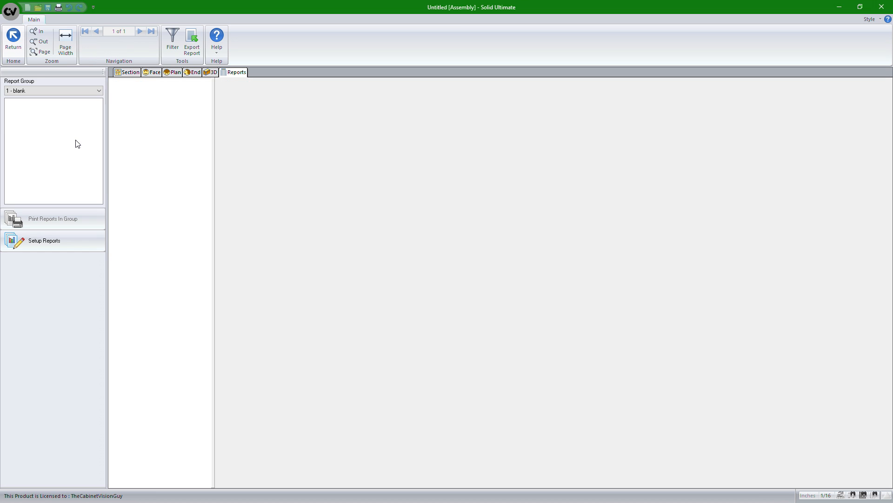
pyautogui.click(54, 244)
pyautogui.click(132, 293)
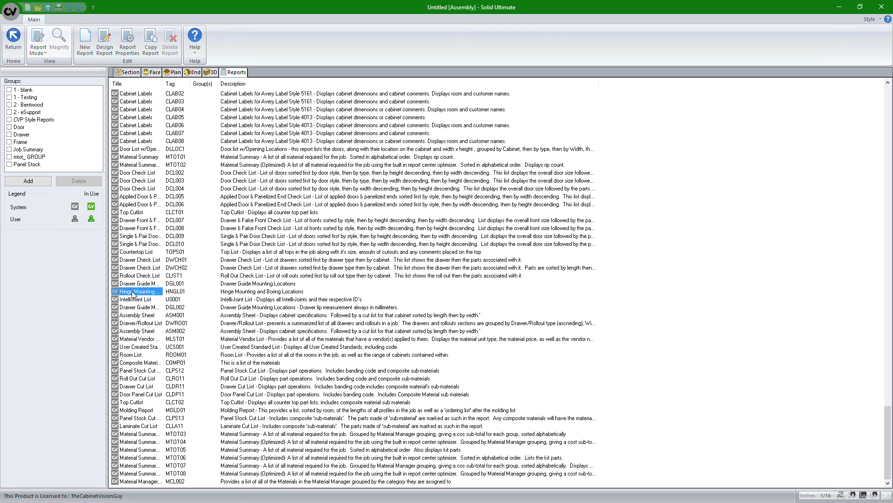
pyautogui.press('m')
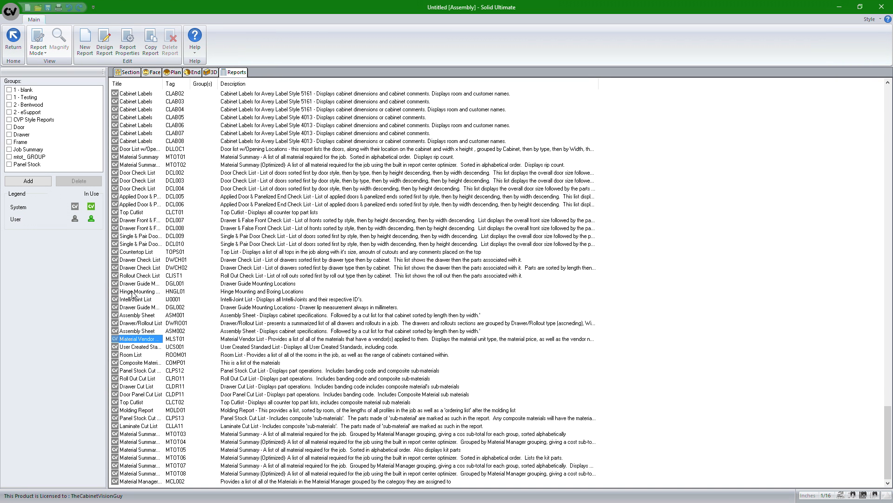
pyautogui.press('m')
pyautogui.press('m')
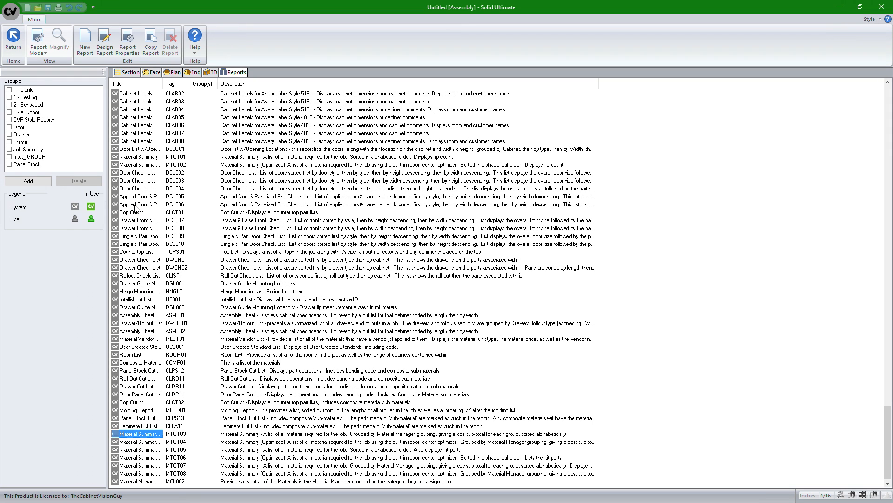
pyautogui.click(41, 53)
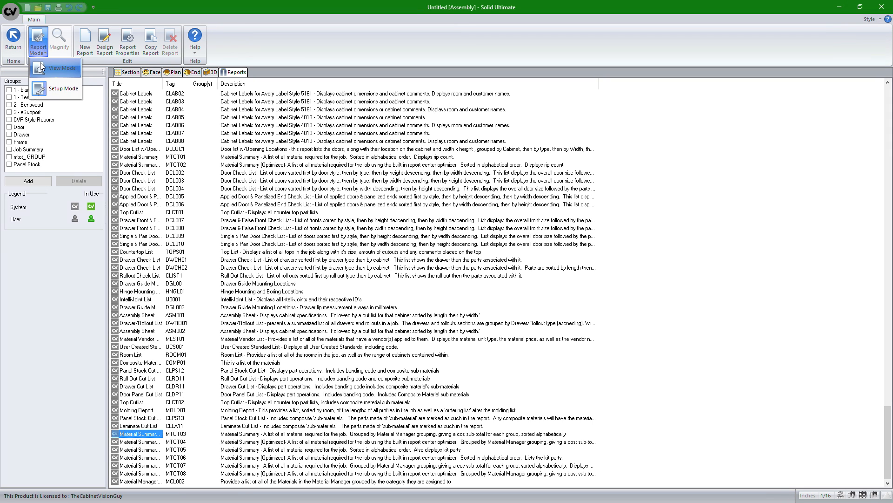
pyautogui.click(41, 65)
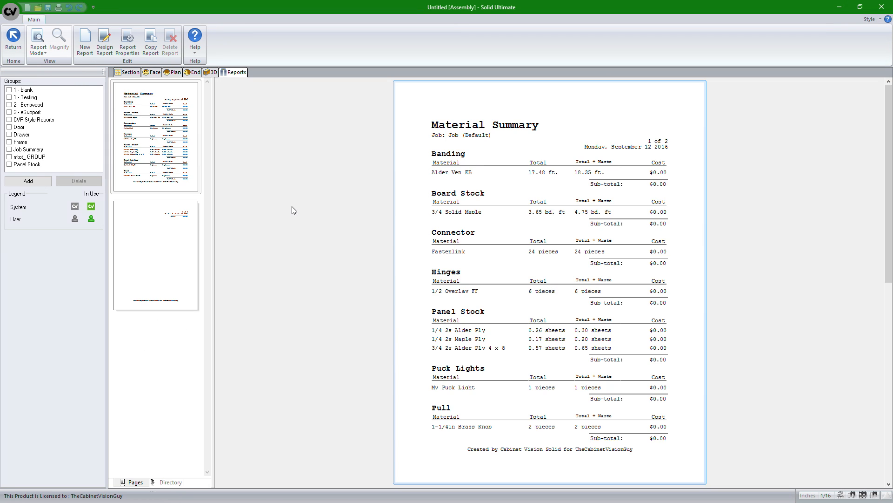